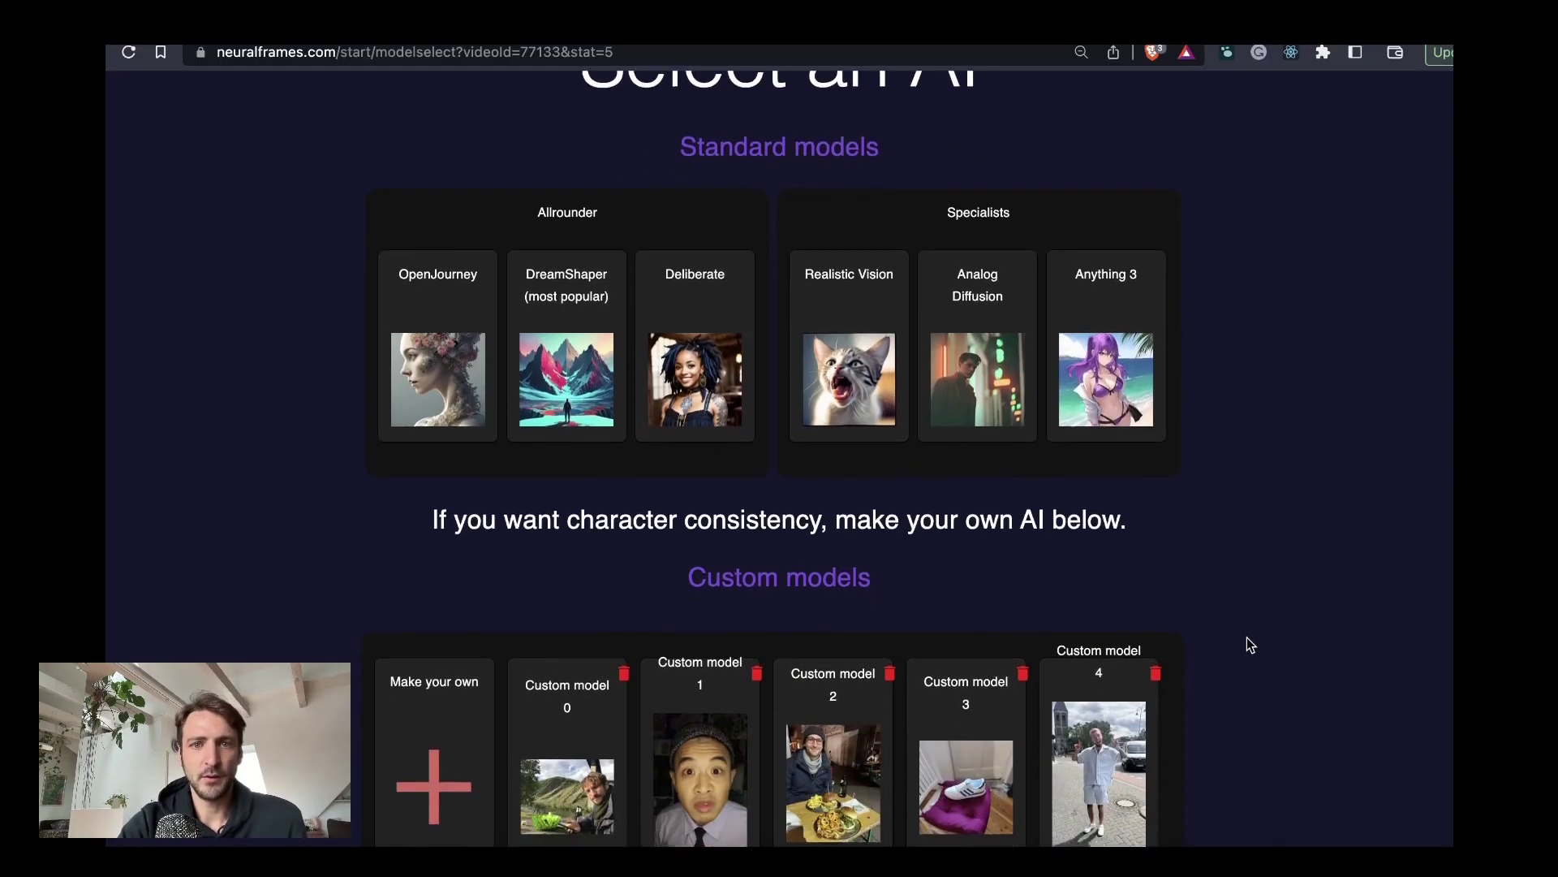
Choose the DreamShaper model and start a new video by creating a fresh first image.
scroll(1247, 638, "up", 2)
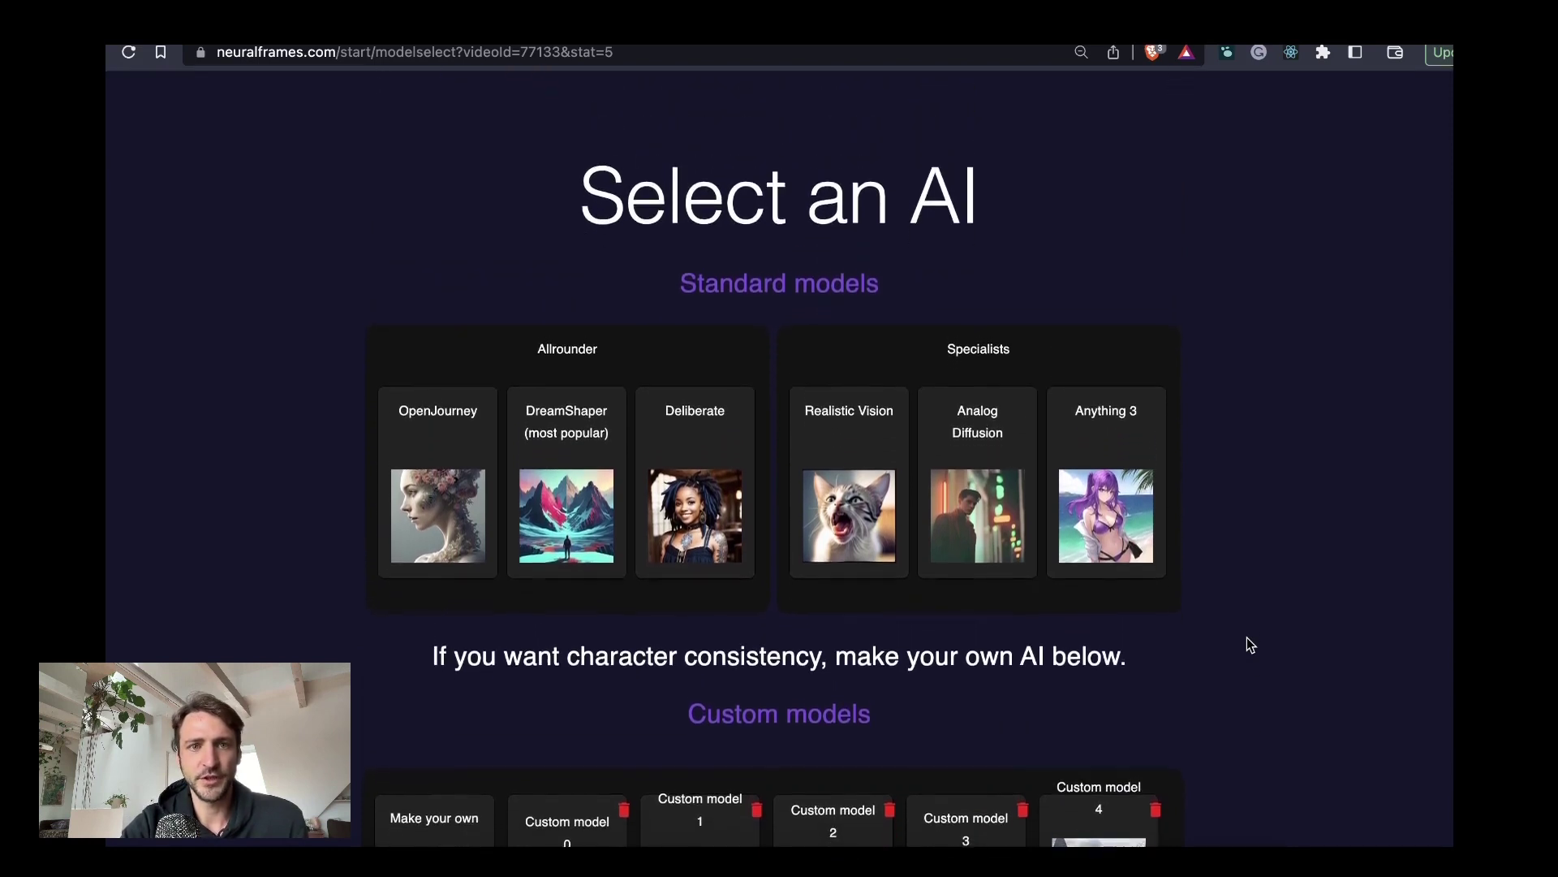
scroll(1250, 645, "down", 1)
scroll(1248, 641, "down", 2)
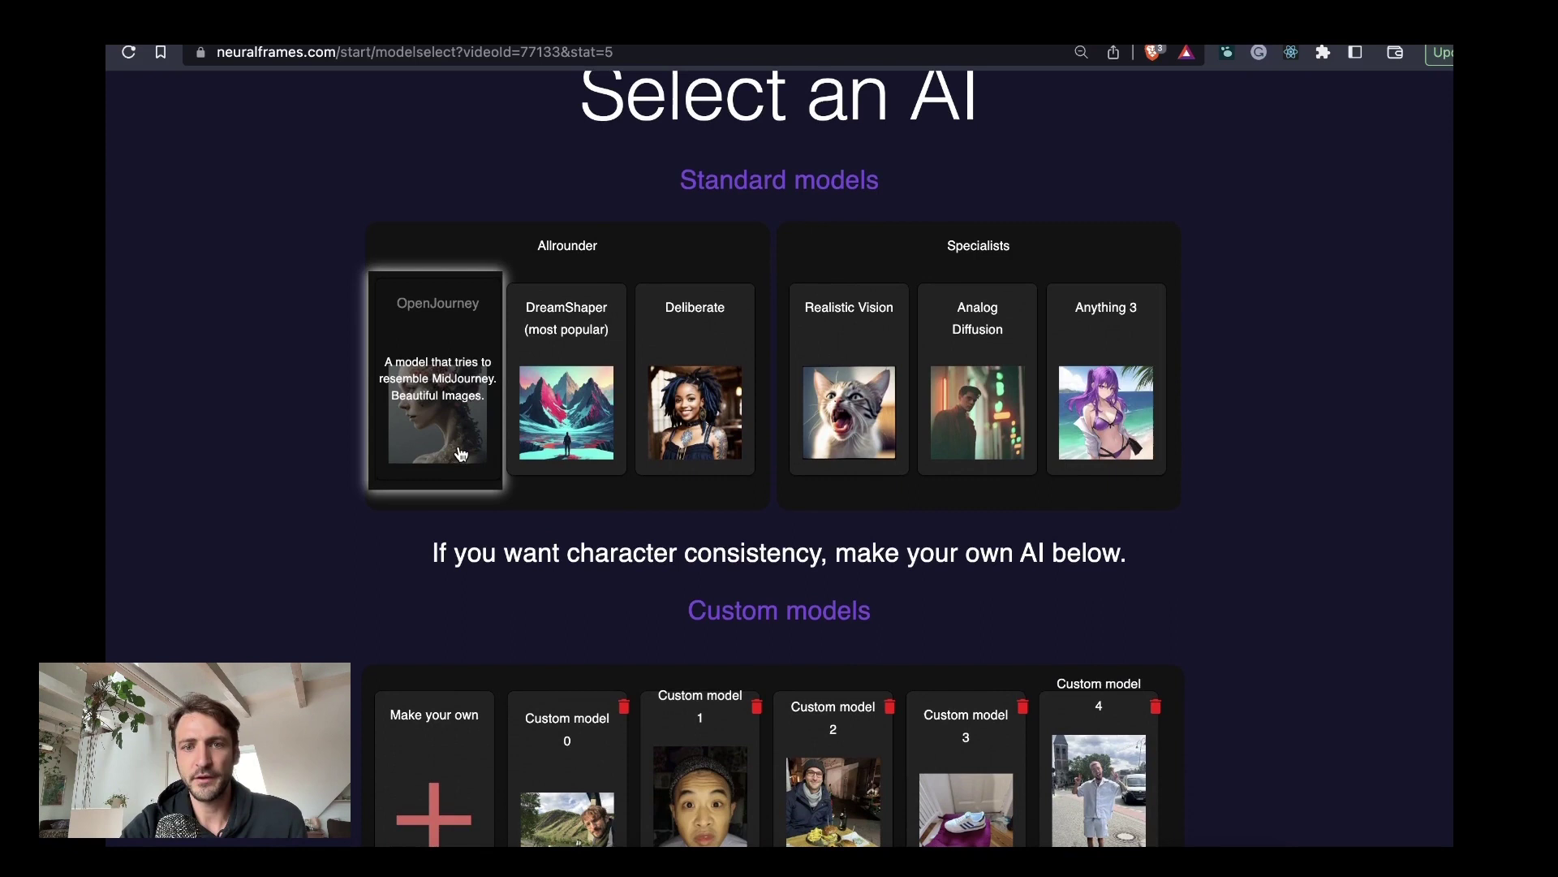
mouse_move(673, 424)
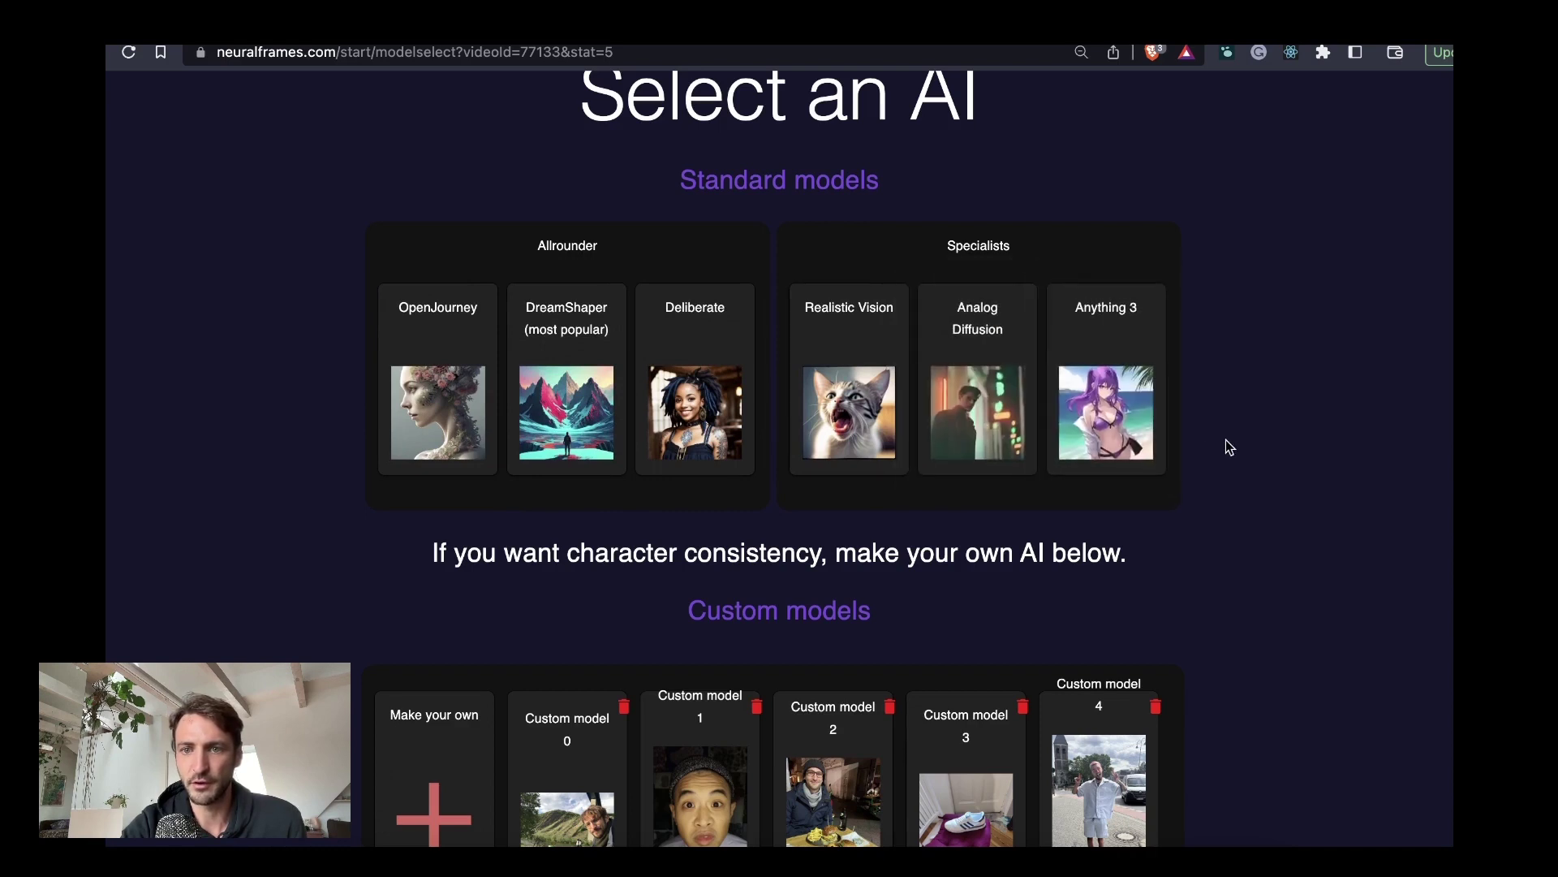
scroll(1202, 447, "down", 3)
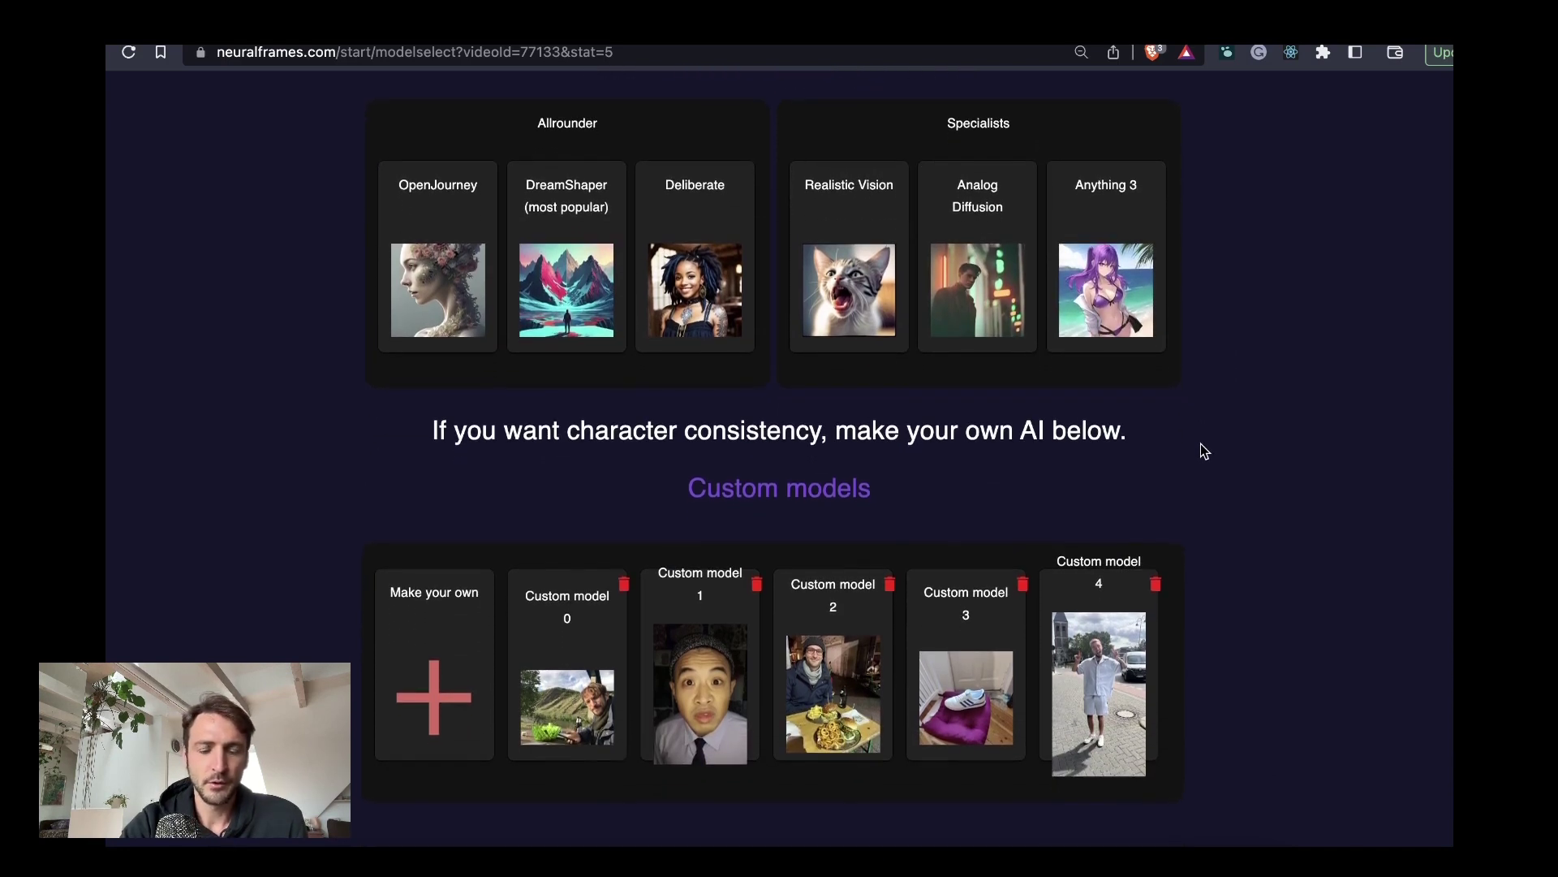
scroll(1205, 451, "down", 1)
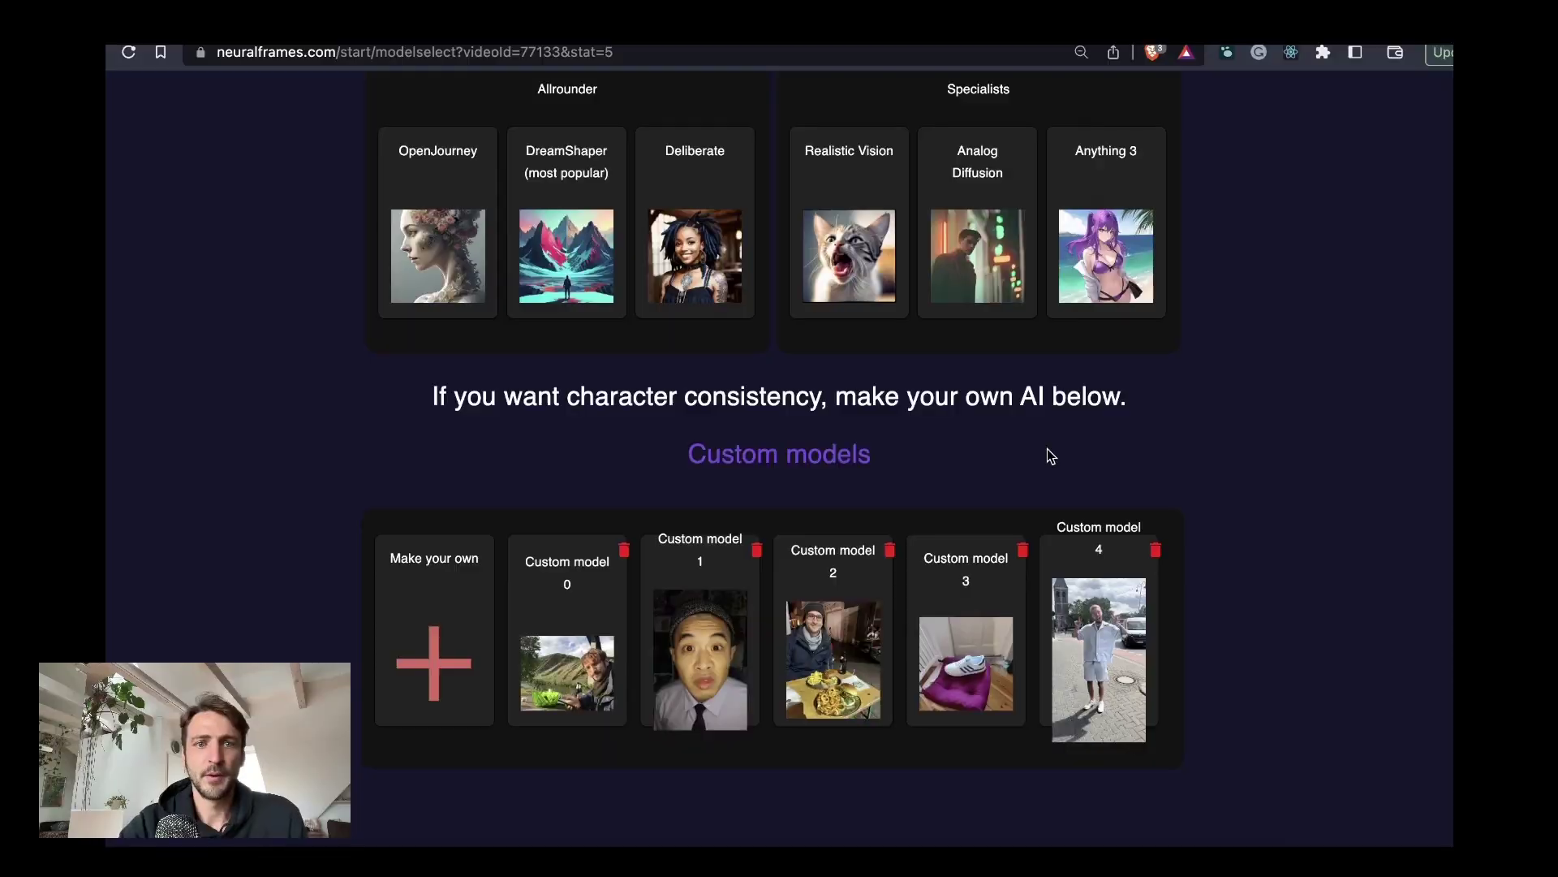
scroll(848, 372, "up", 5)
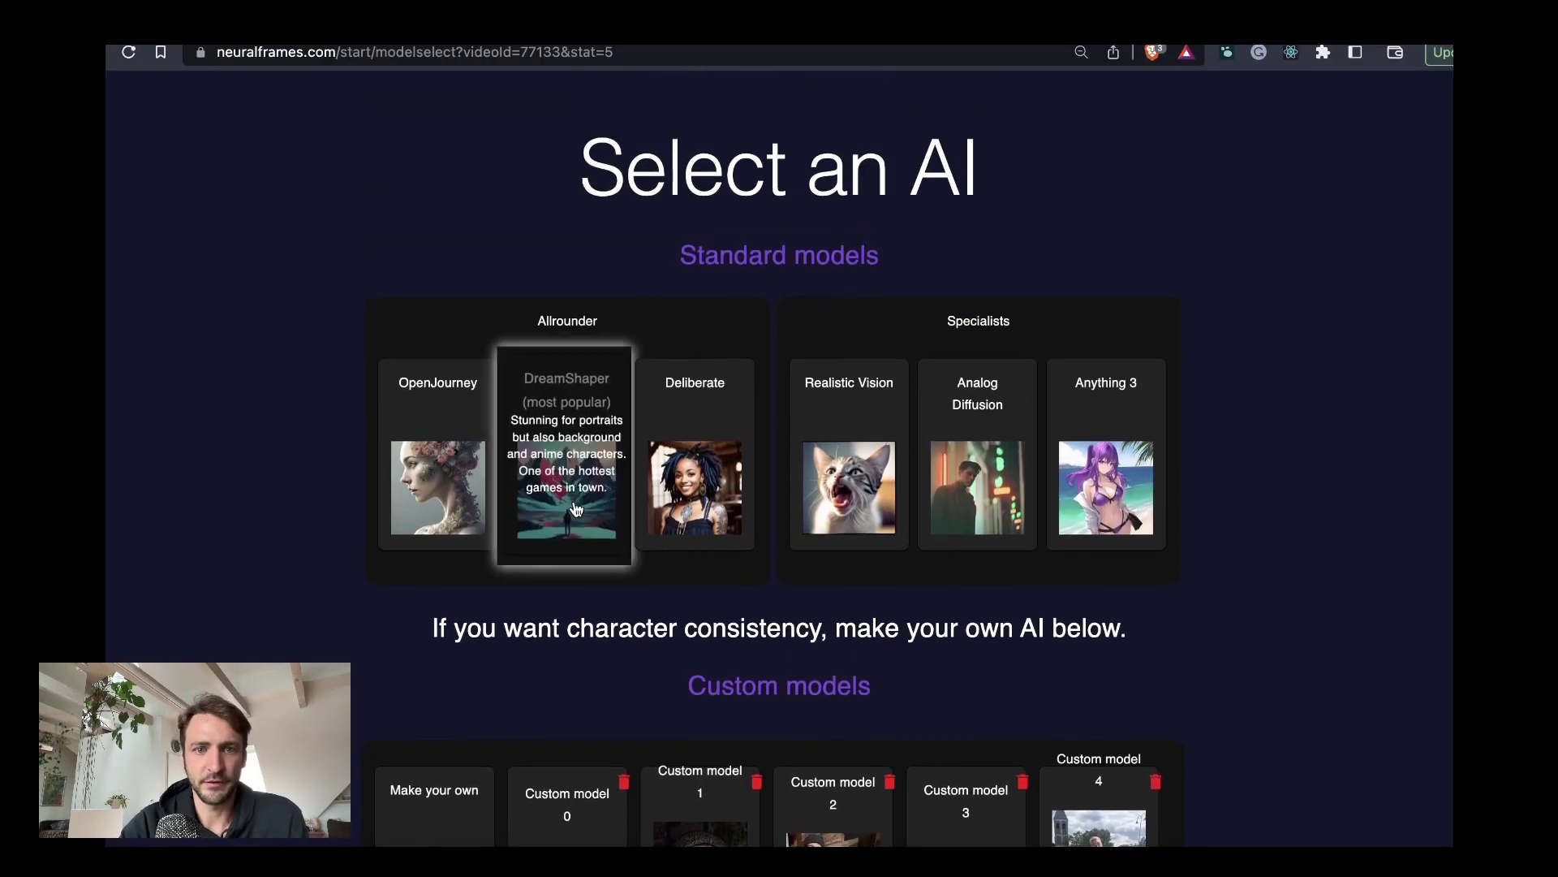
mouse_move(578, 526)
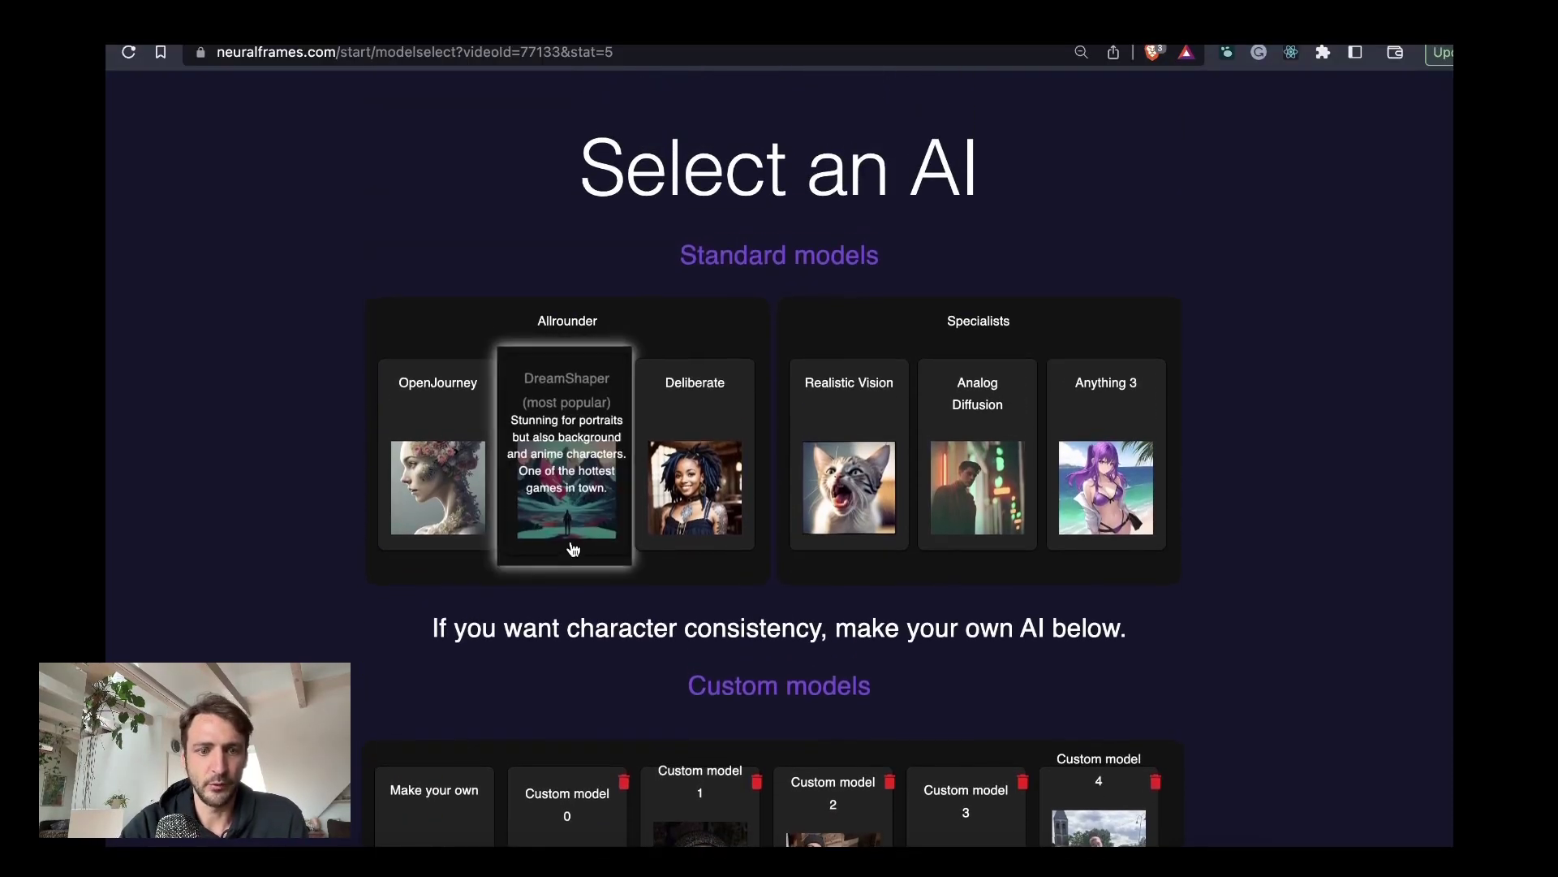
left_click(578, 485)
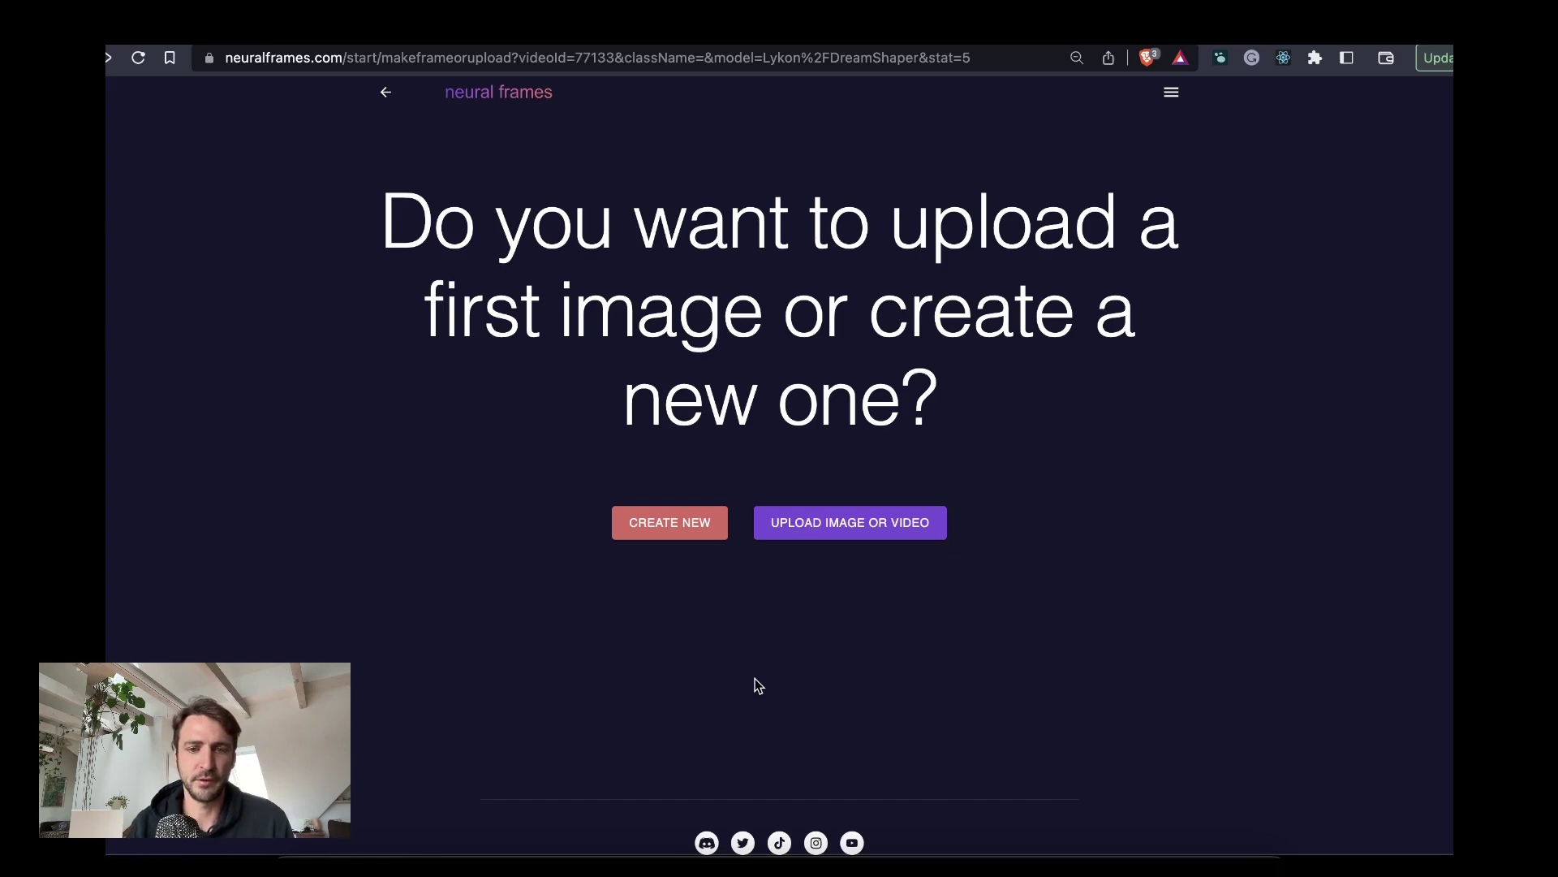
left_click(688, 540)
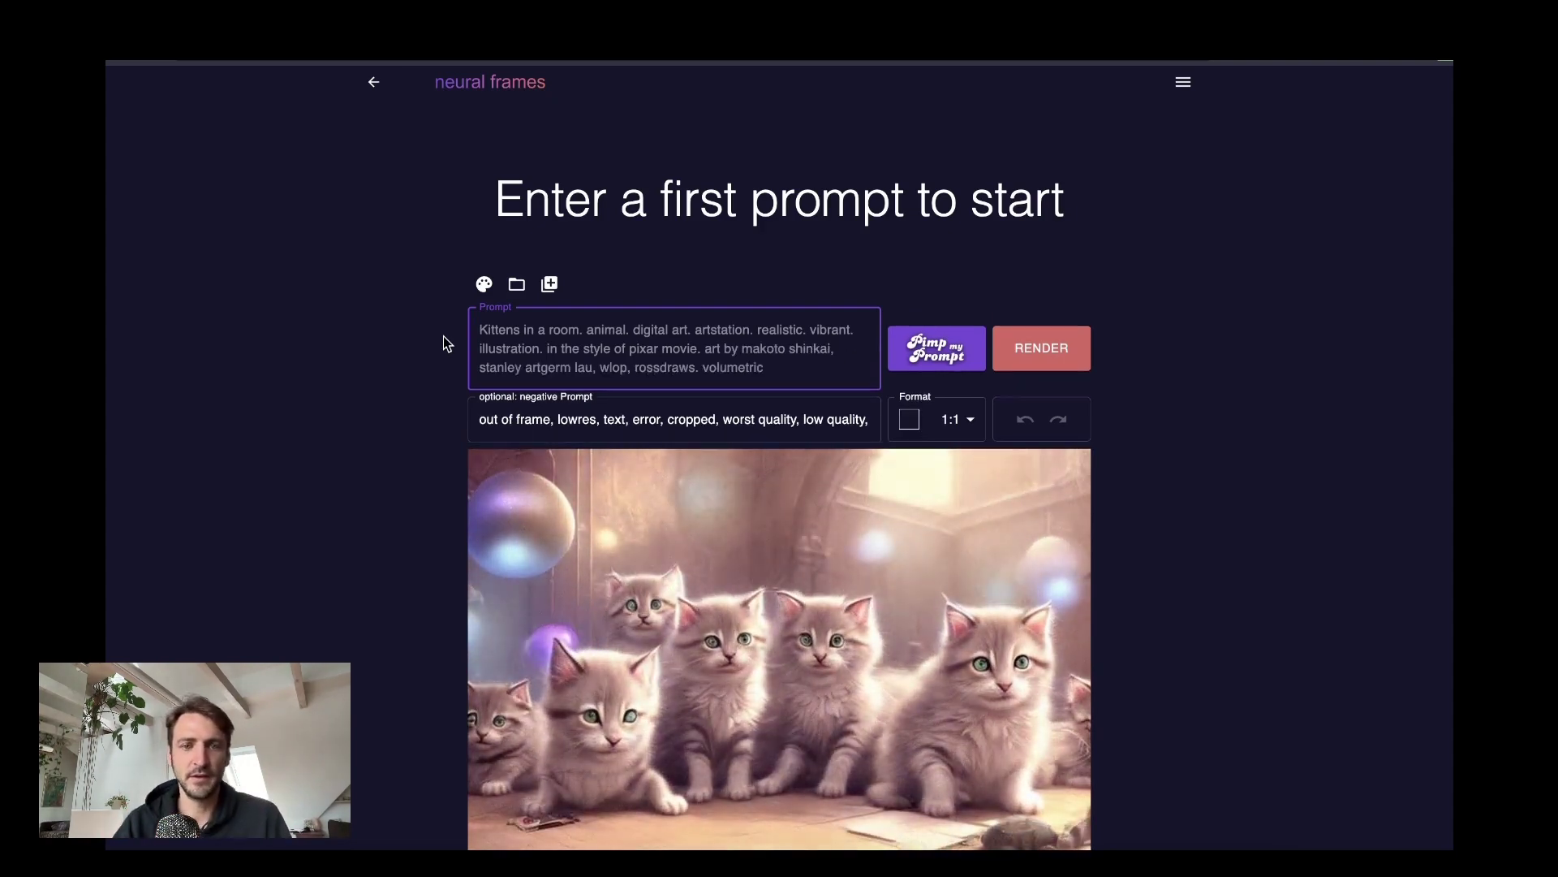
Enter a prehistoric cave prompt, expand it with Pimp my Prompt, and render it at 16:9.
type("prehistoric cave with fire")
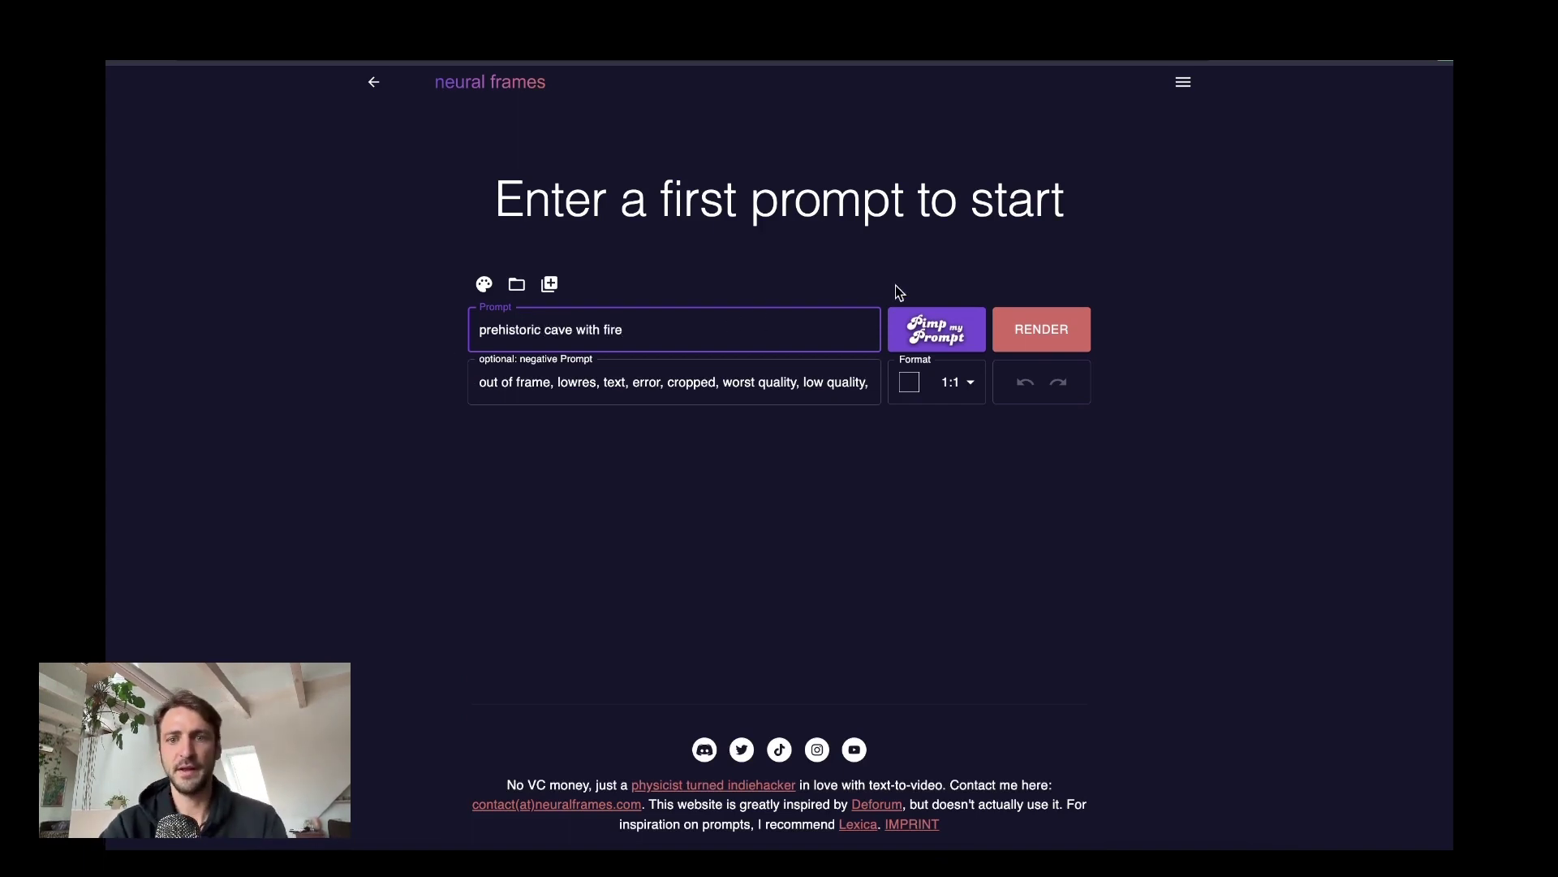
left_click(907, 320)
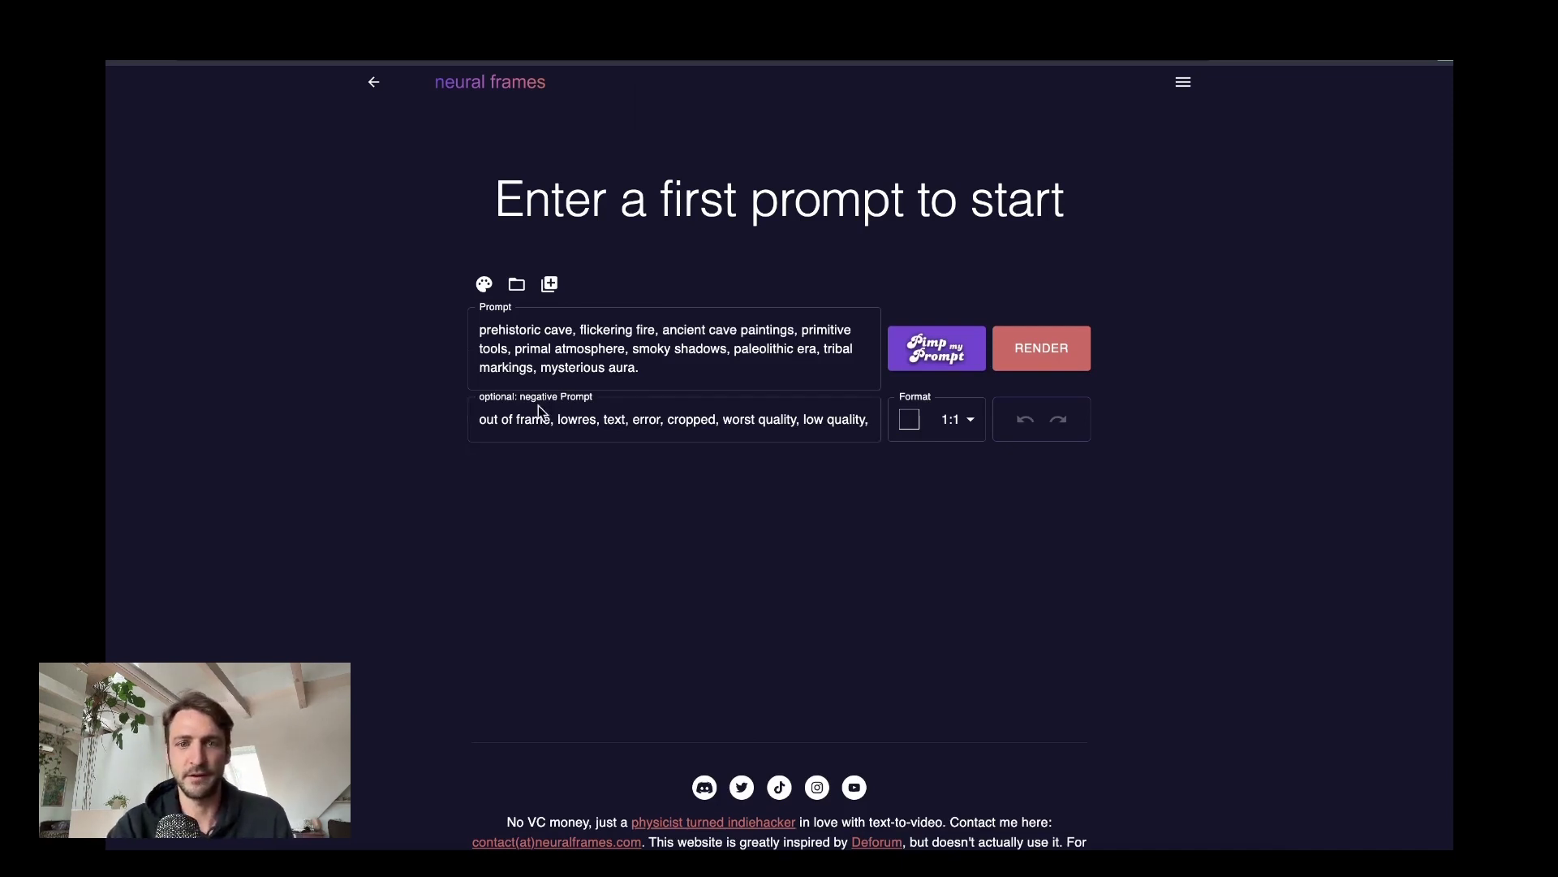
left_click(966, 418)
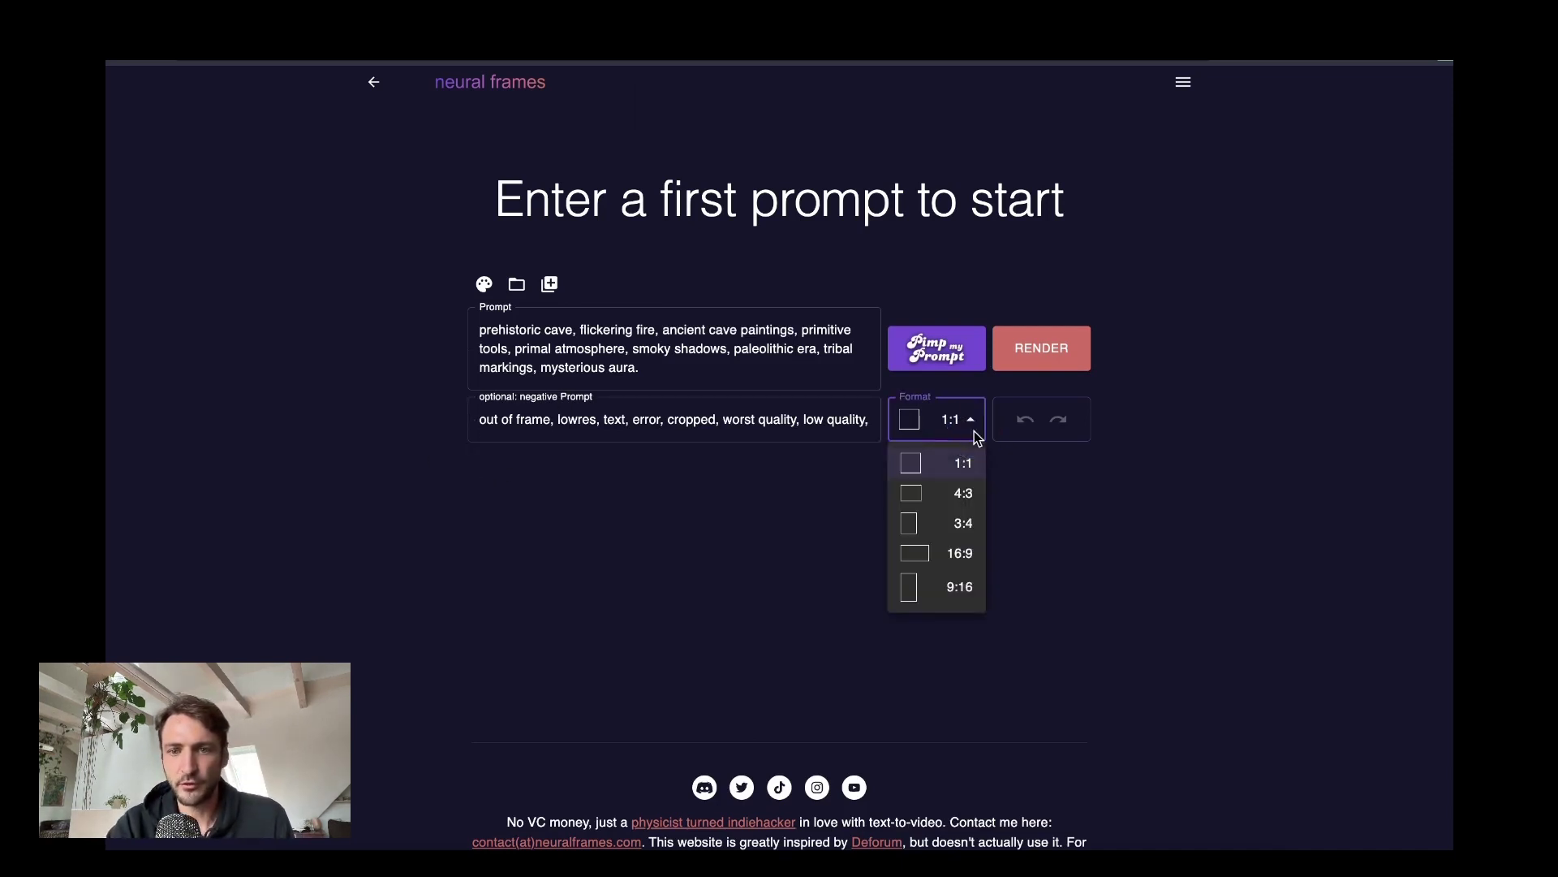
left_click(931, 560)
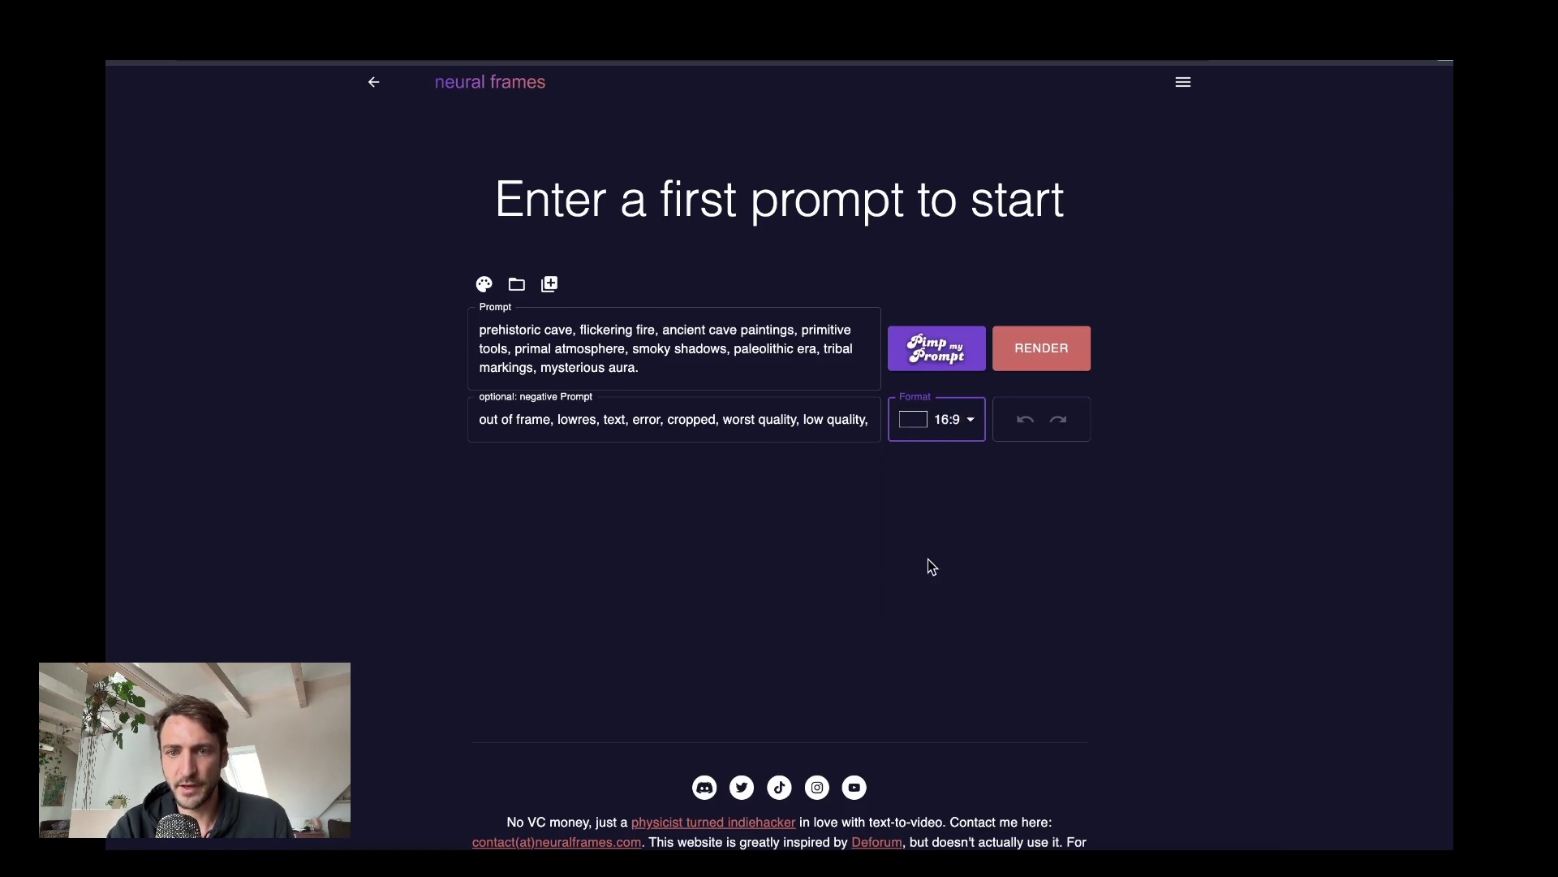
left_click(1073, 350)
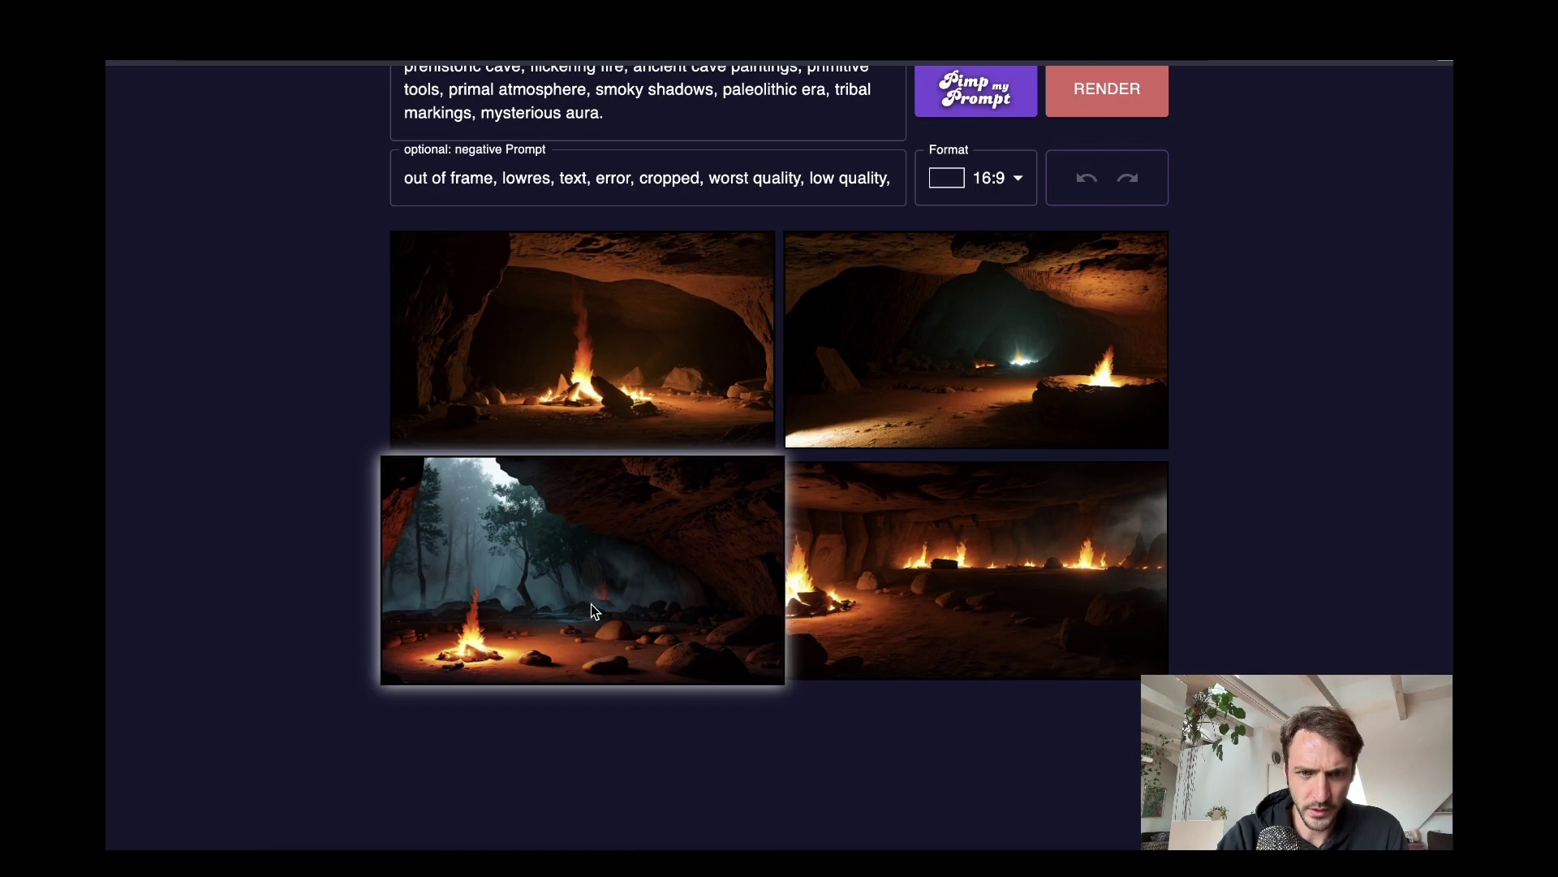
Use the top-left prehistoric cave image as the video's first frame.
left_click(620, 377)
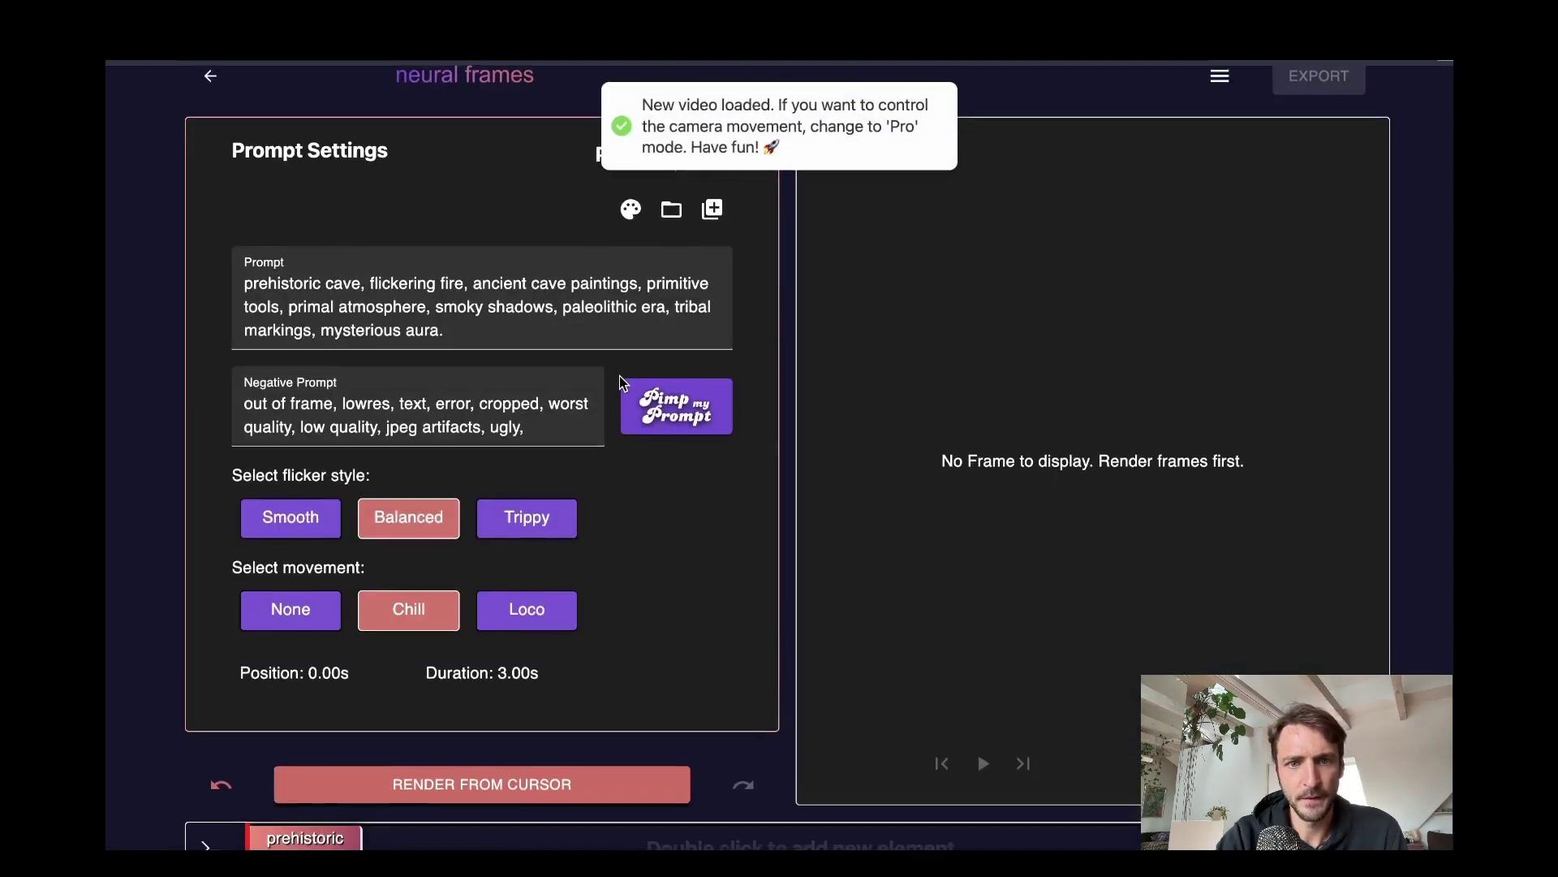
scroll(619, 377, "down", 2)
scroll(712, 417, "up", 3)
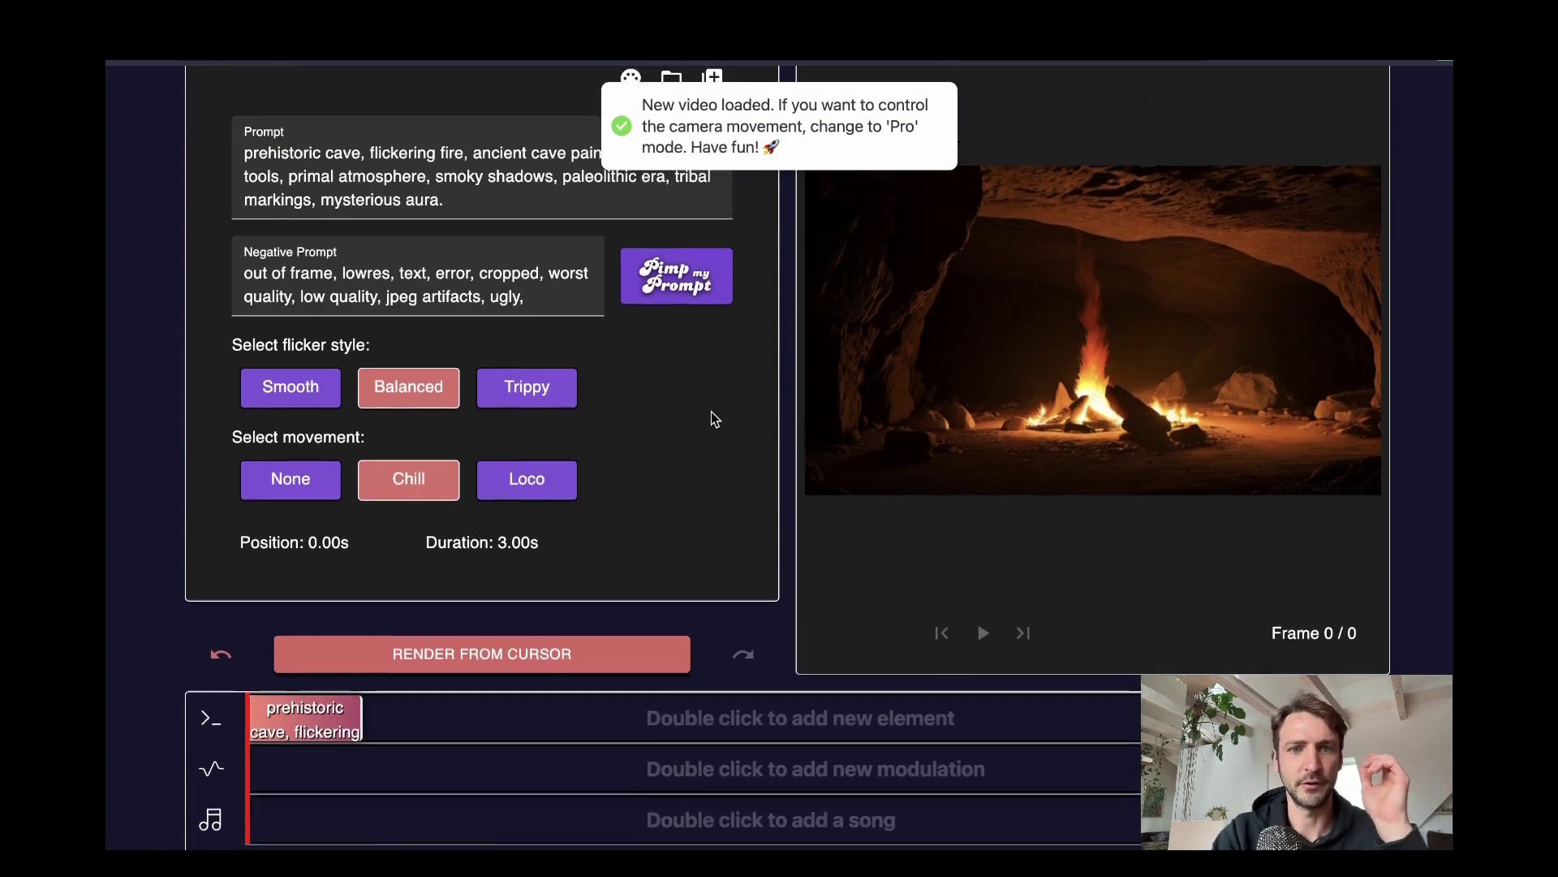
scroll(714, 414, "down", 2)
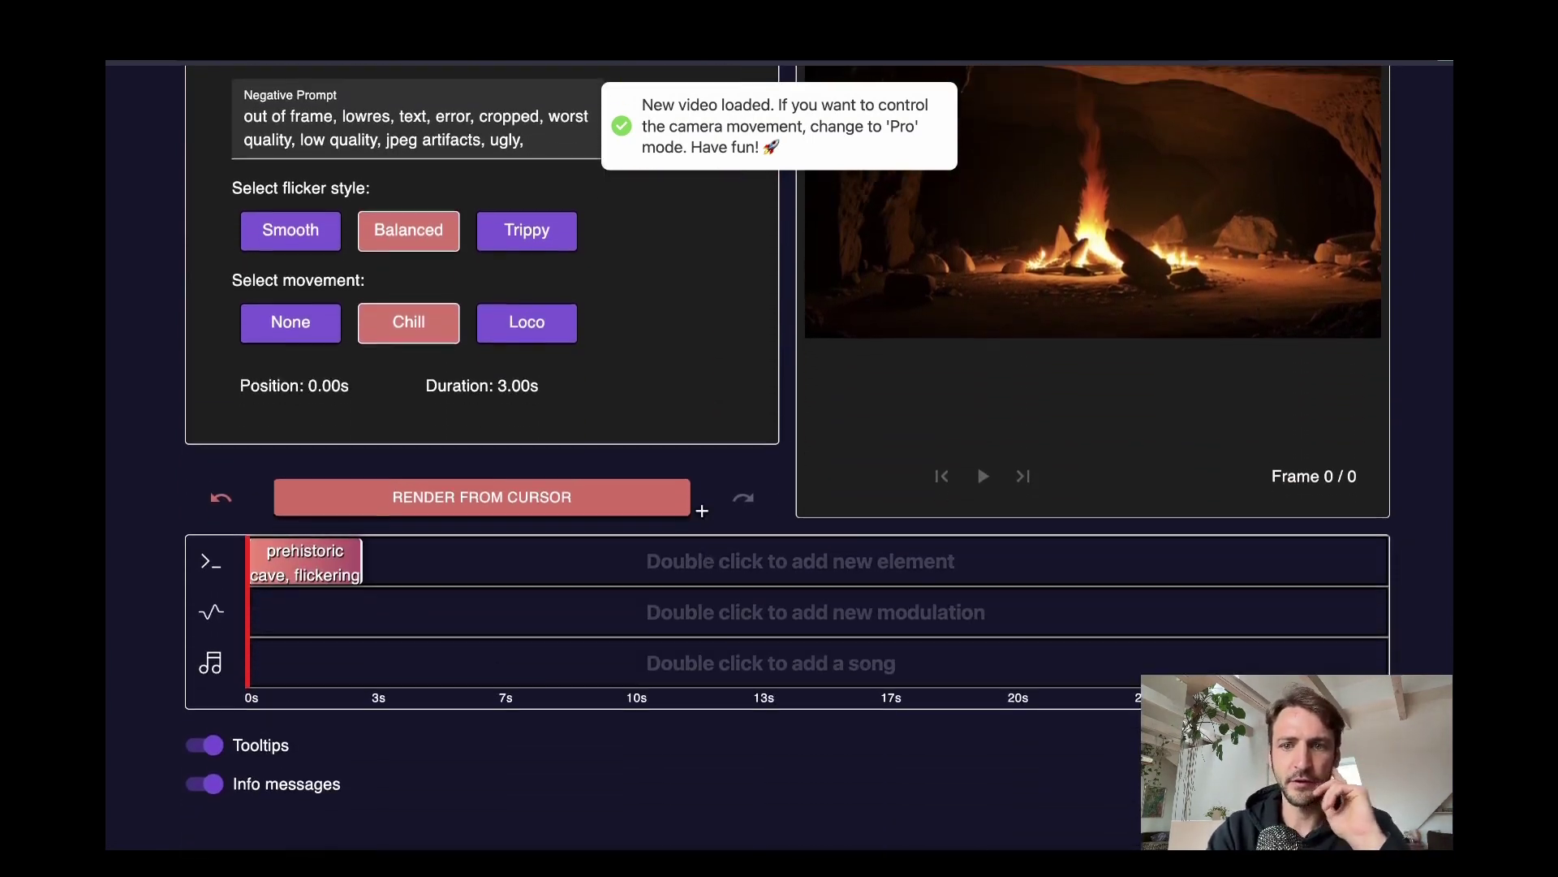
Zoom the page out and stretch the cave prompt clip to 4.55 seconds.
key("super+minus")
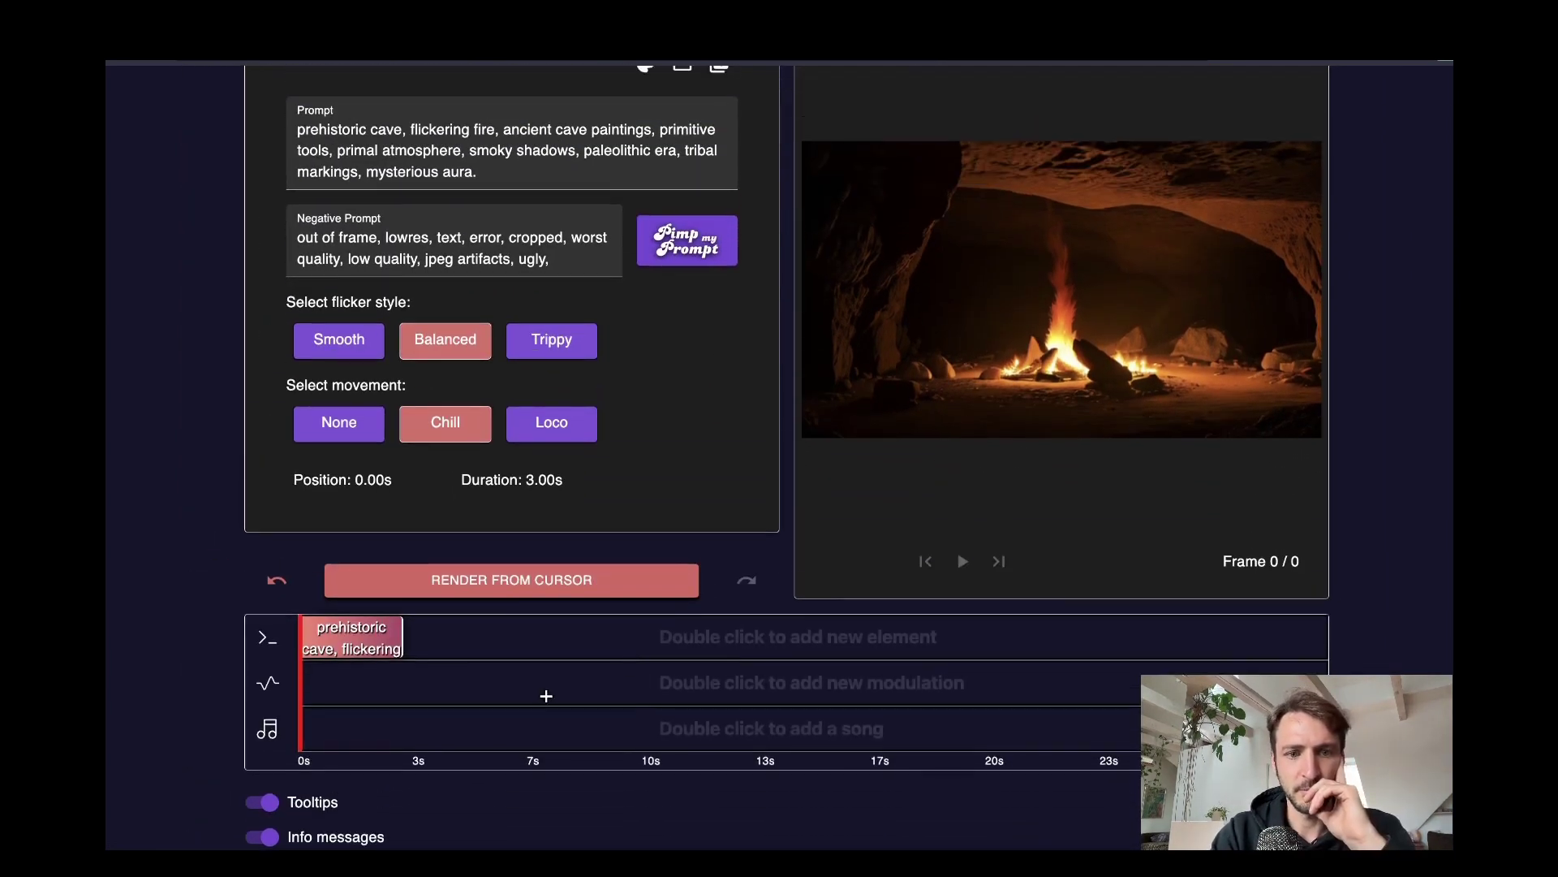
scroll(729, 651, "down", 3)
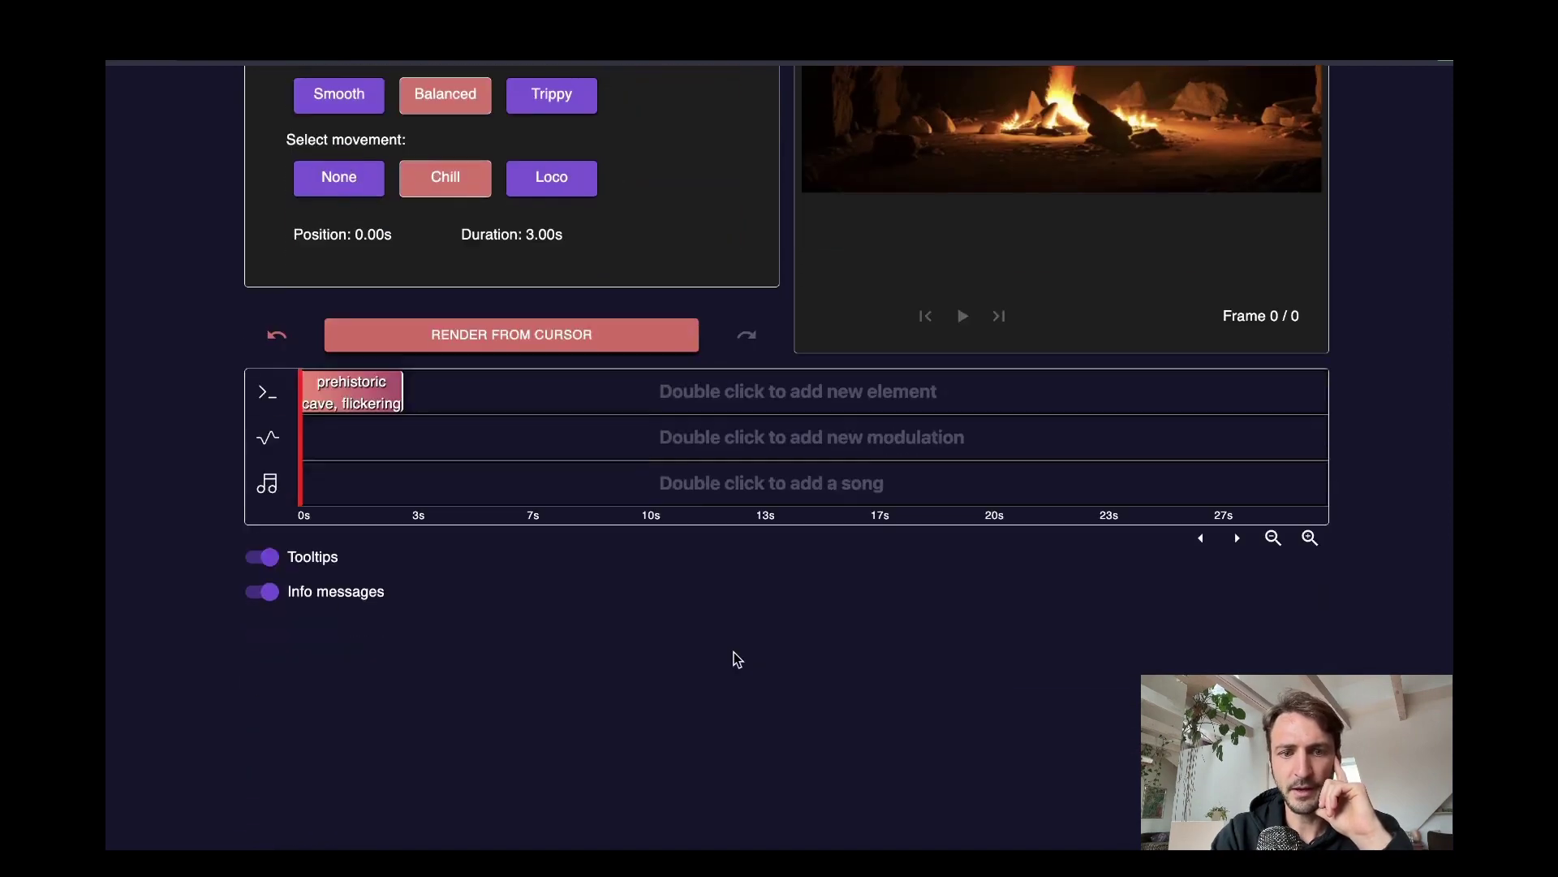
scroll(734, 655, "up", 1)
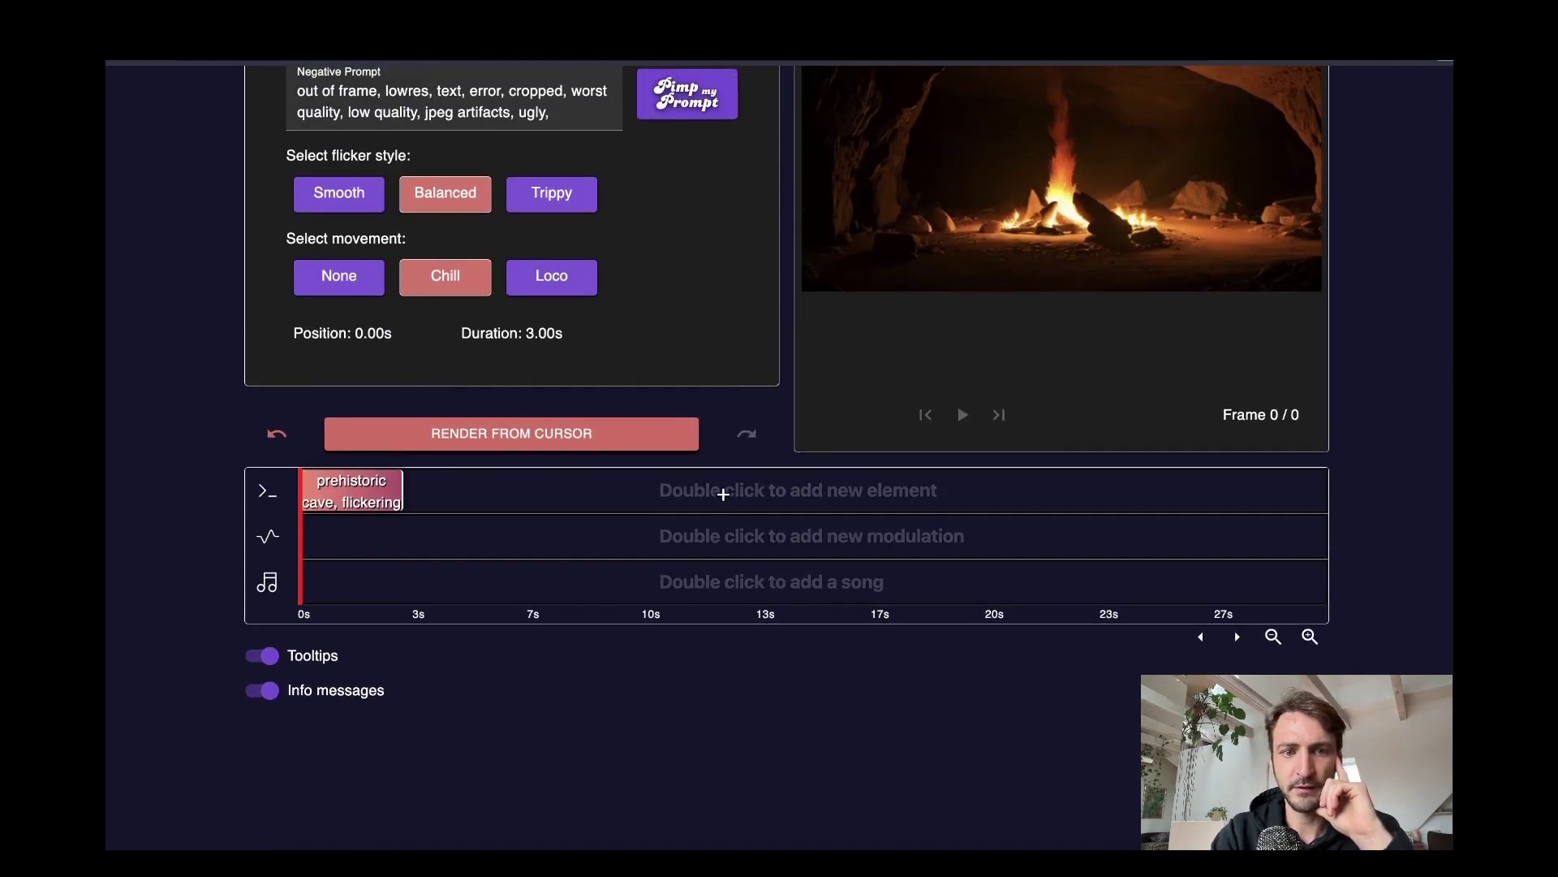
left_click_drag(402, 487, 453, 486)
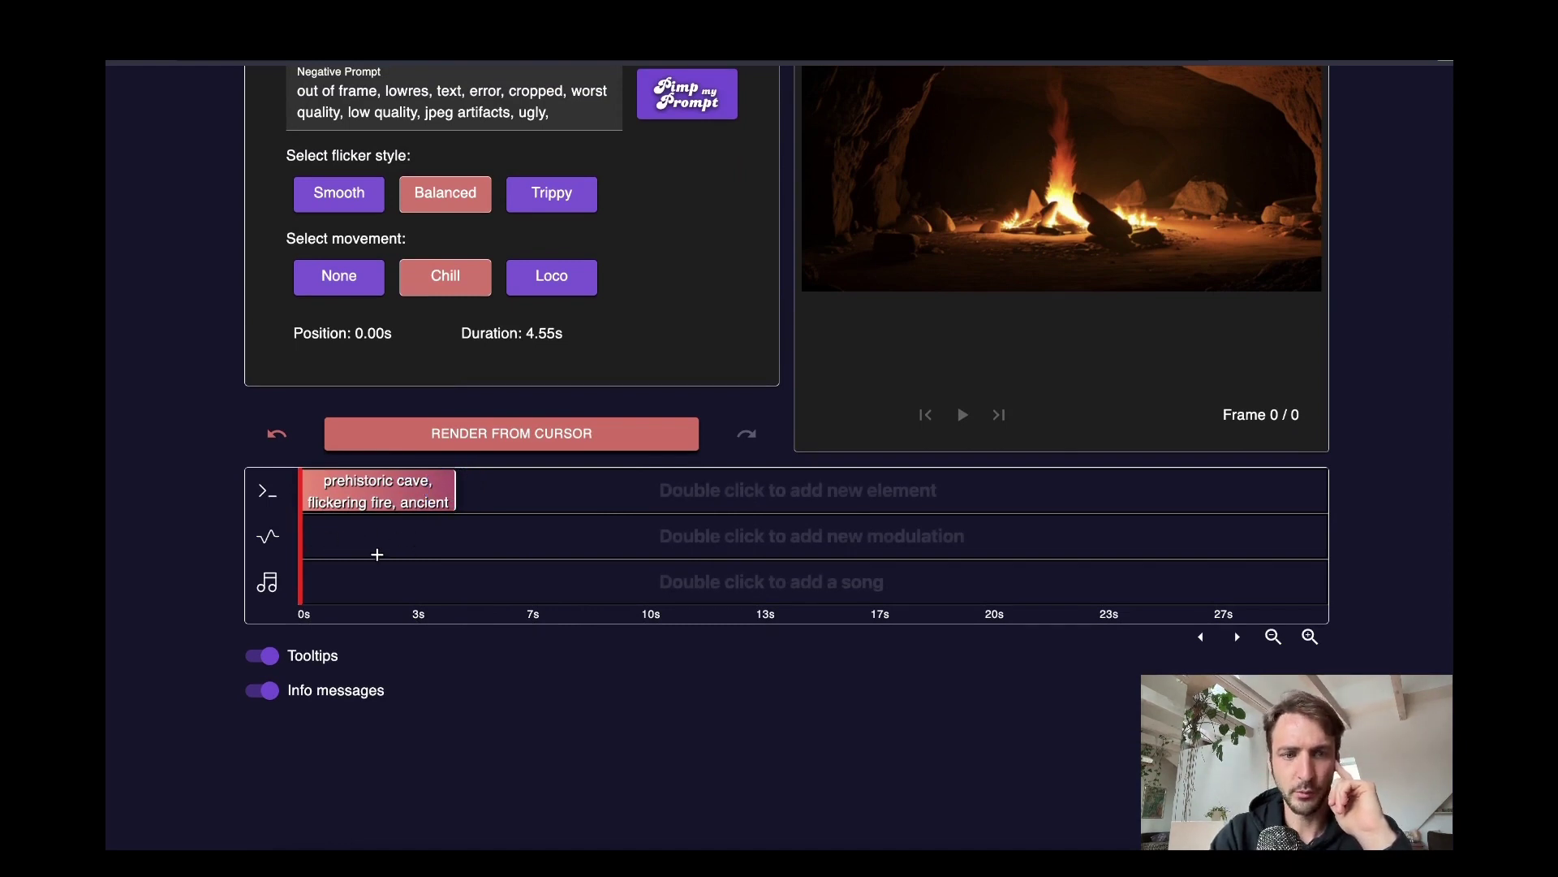
scroll(476, 588, "up", 1)
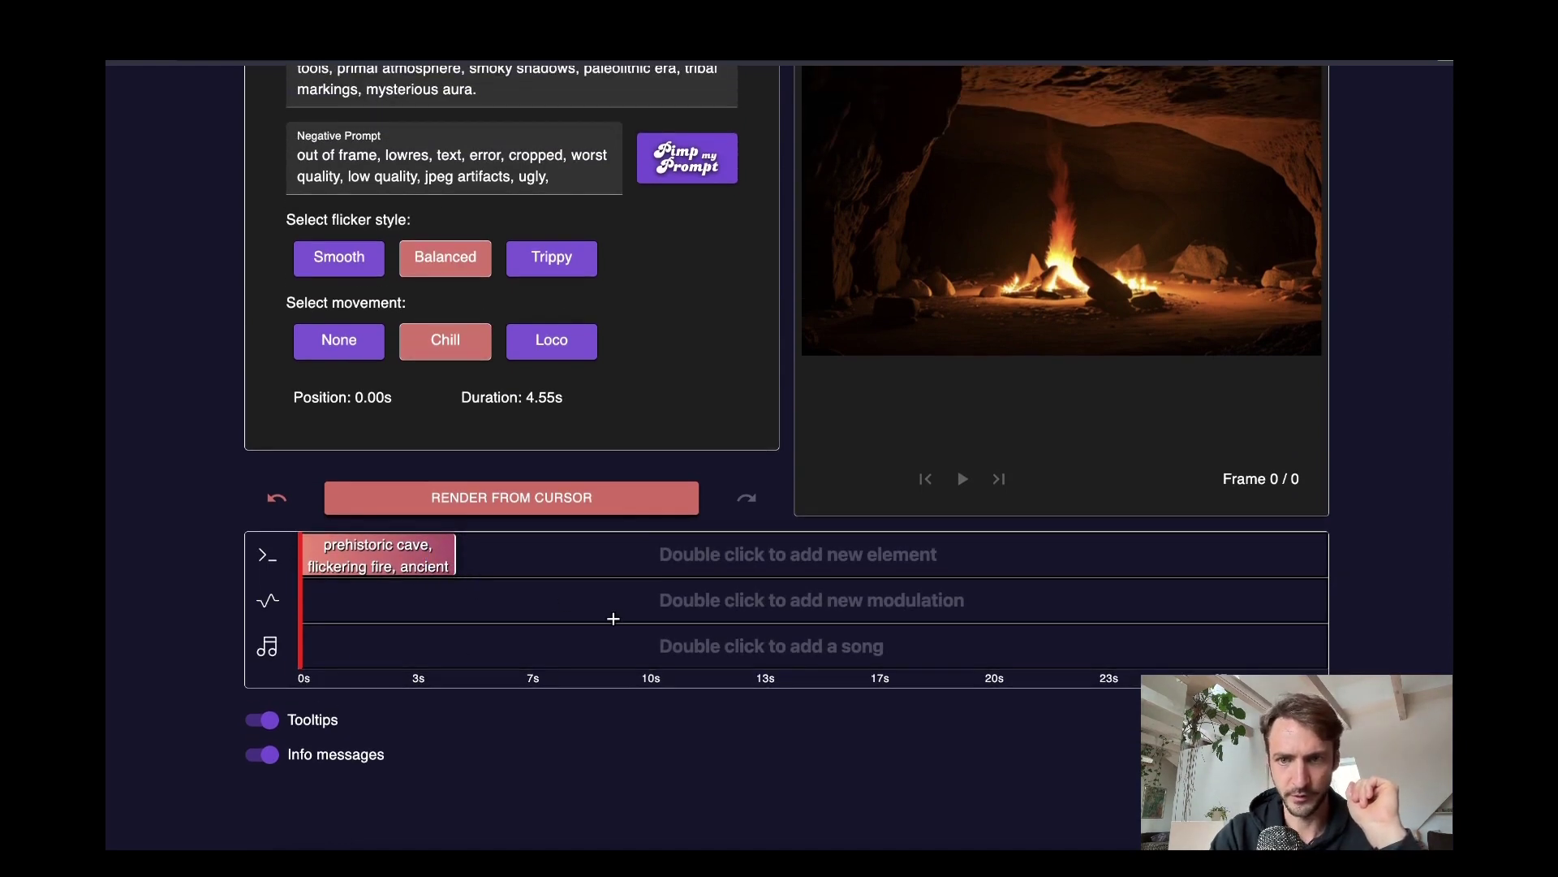
scroll(612, 616, "up", 3)
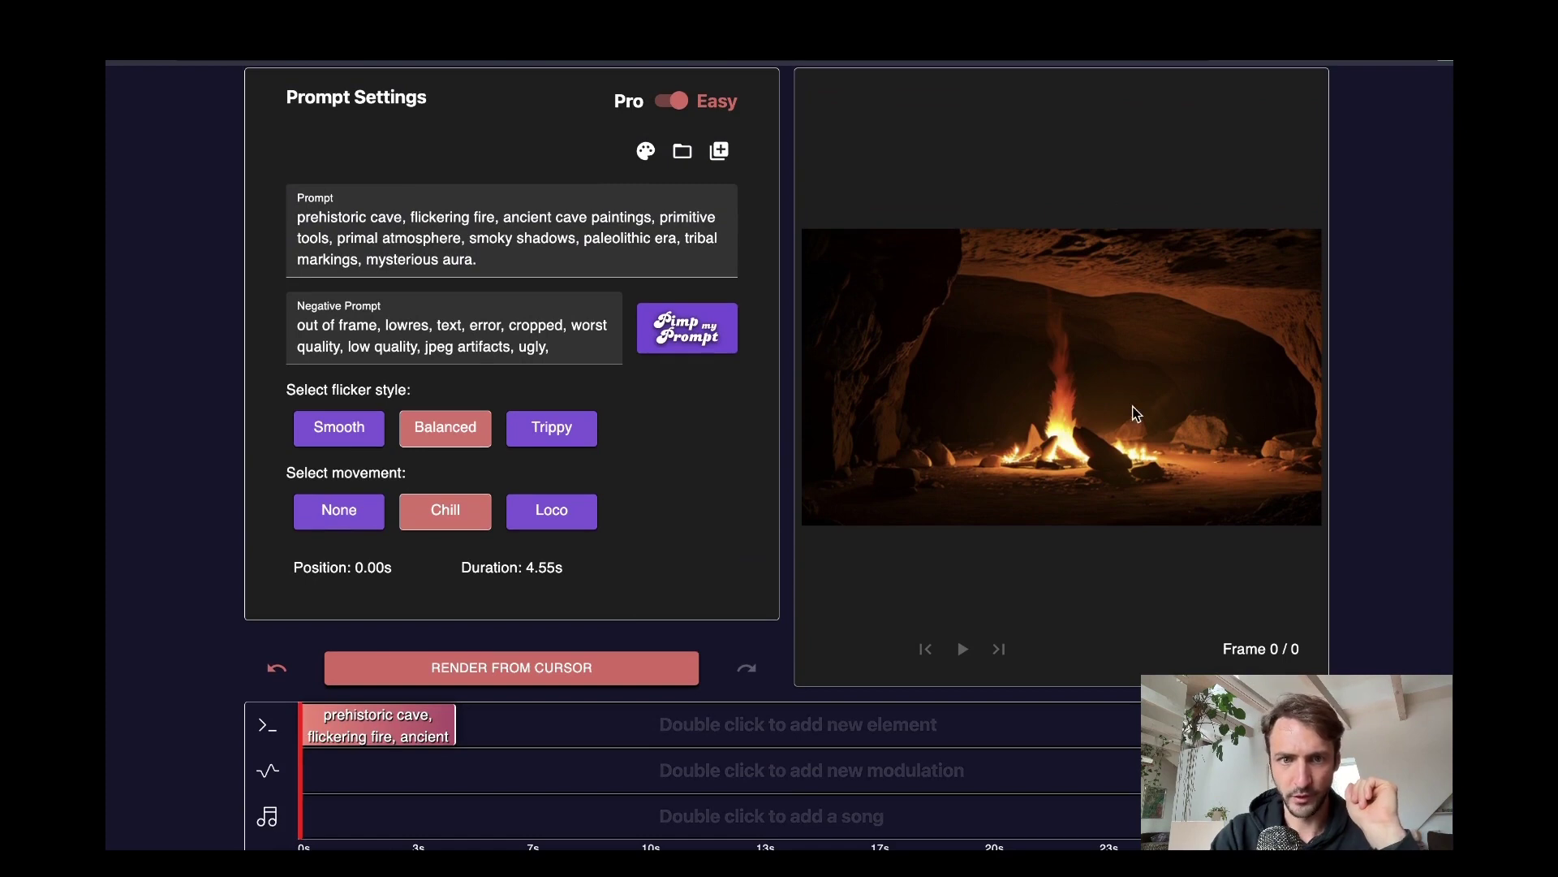
scroll(650, 466, "up", 1)
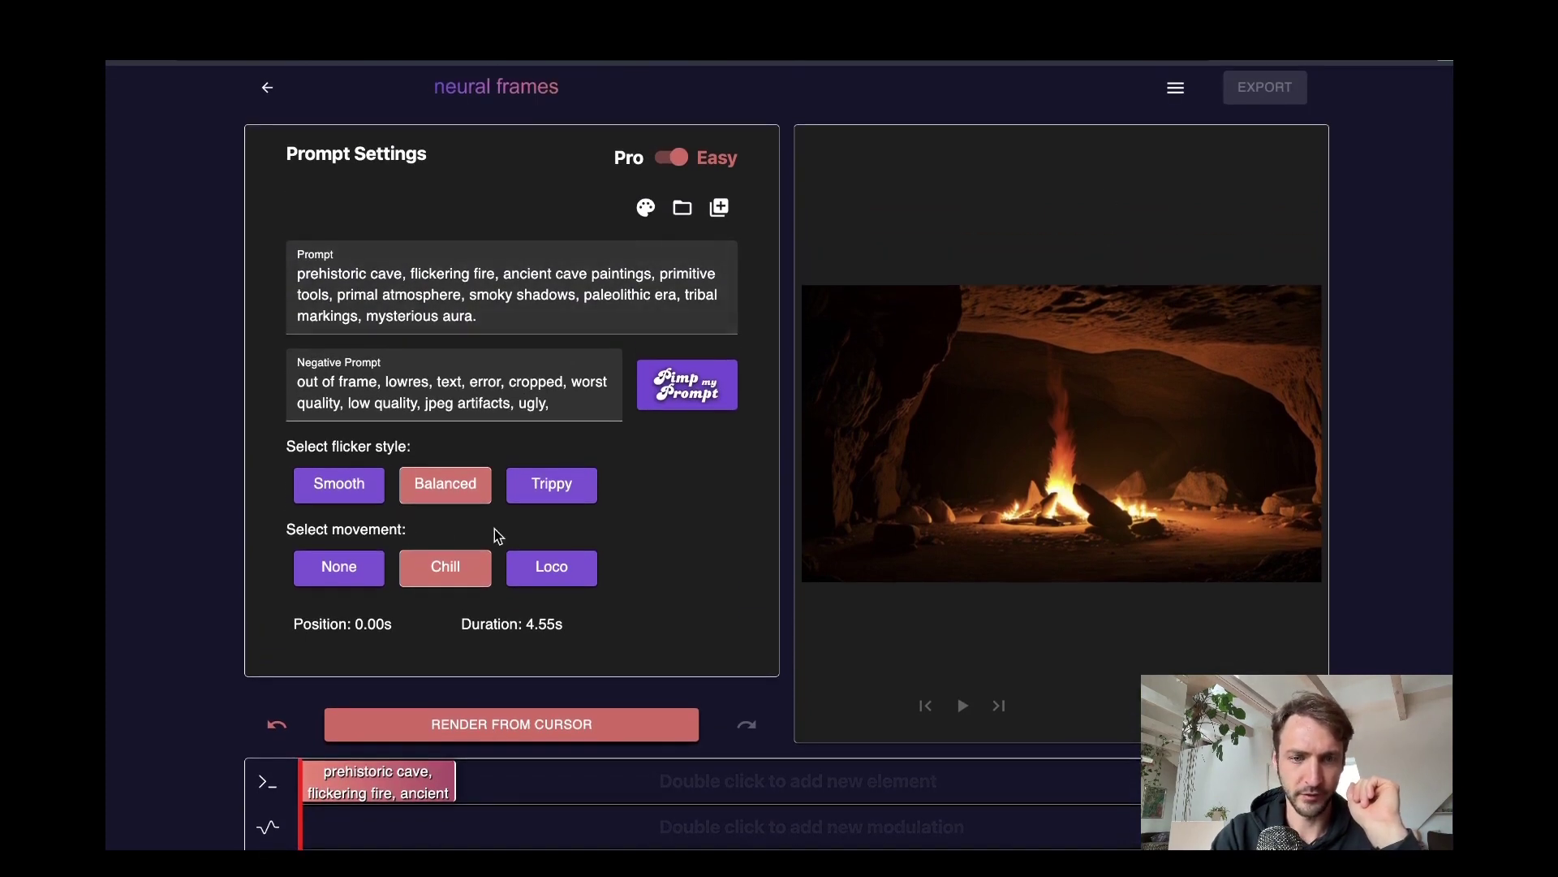
scroll(721, 466, "down", 2)
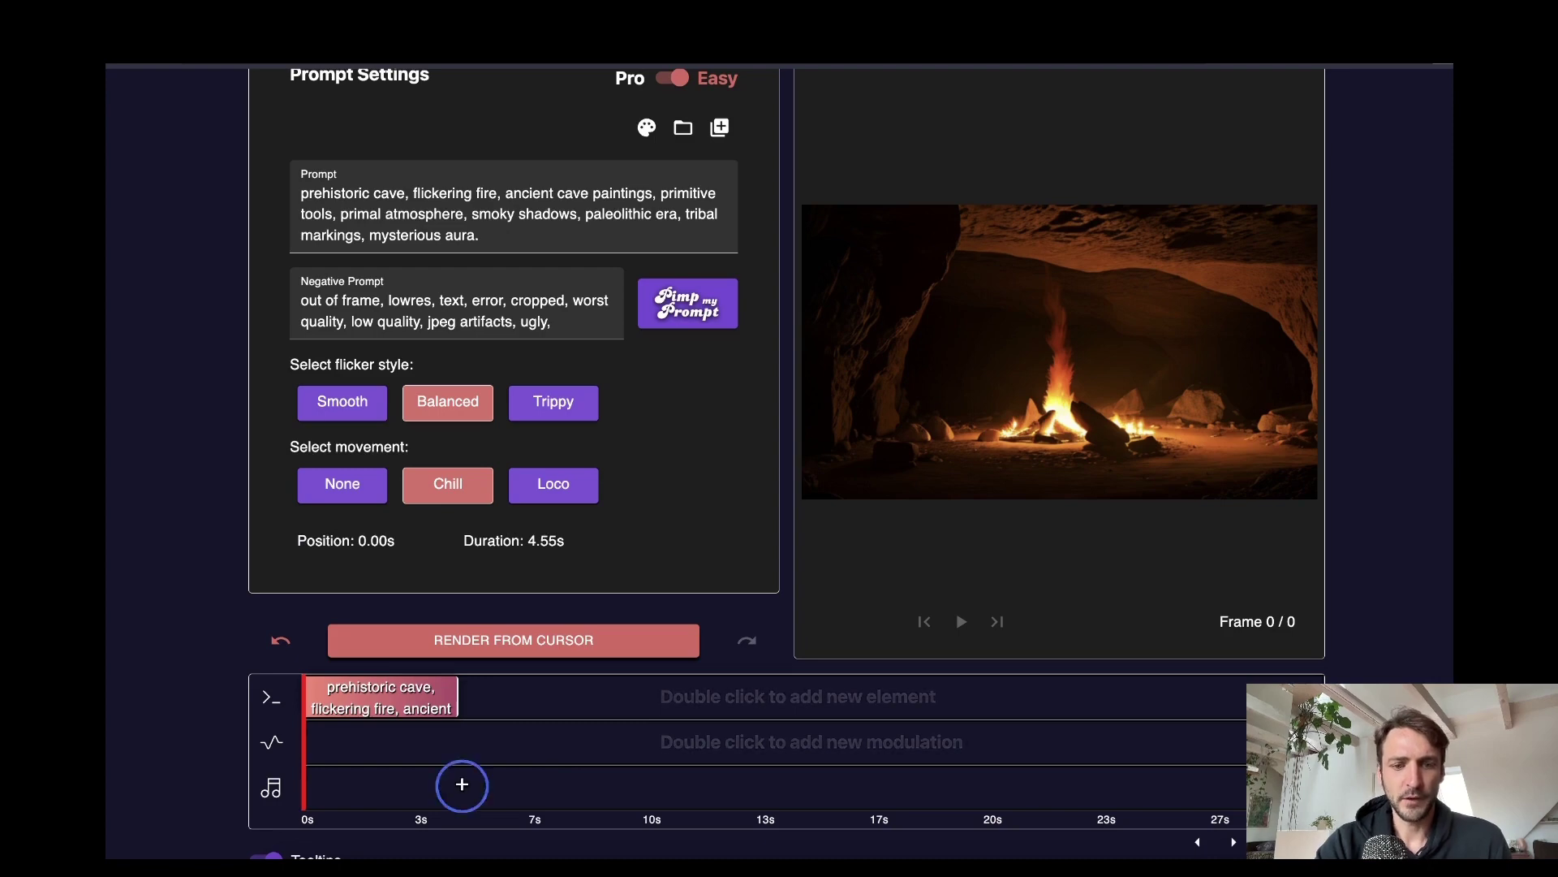
Accept the copyright terms and upload 0723.MP3 from the Music folder as the soundtrack.
left_click(462, 784)
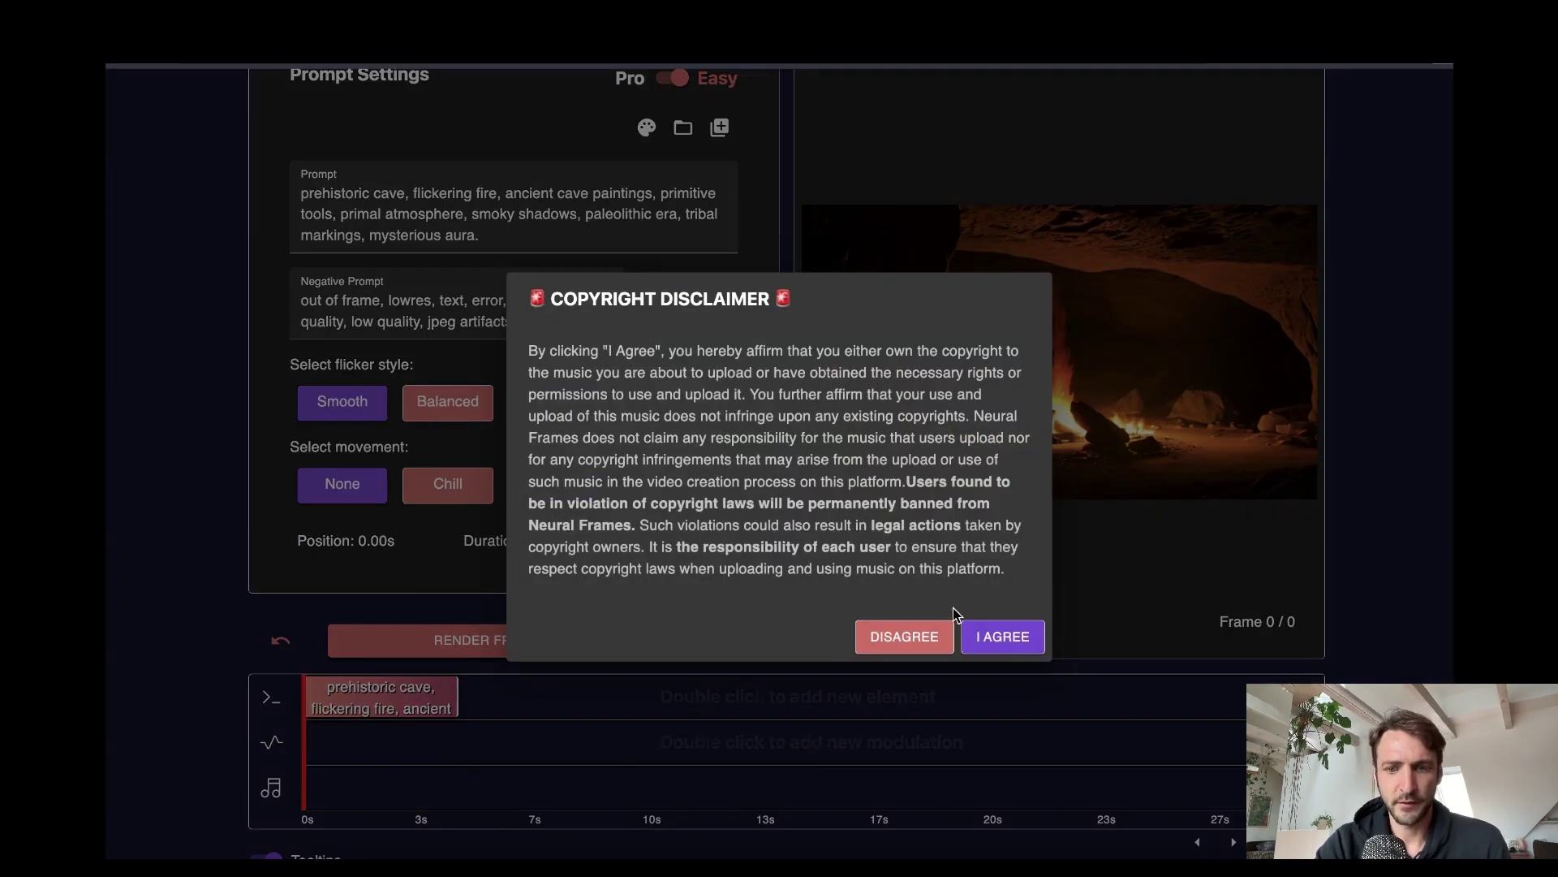
left_click(1000, 636)
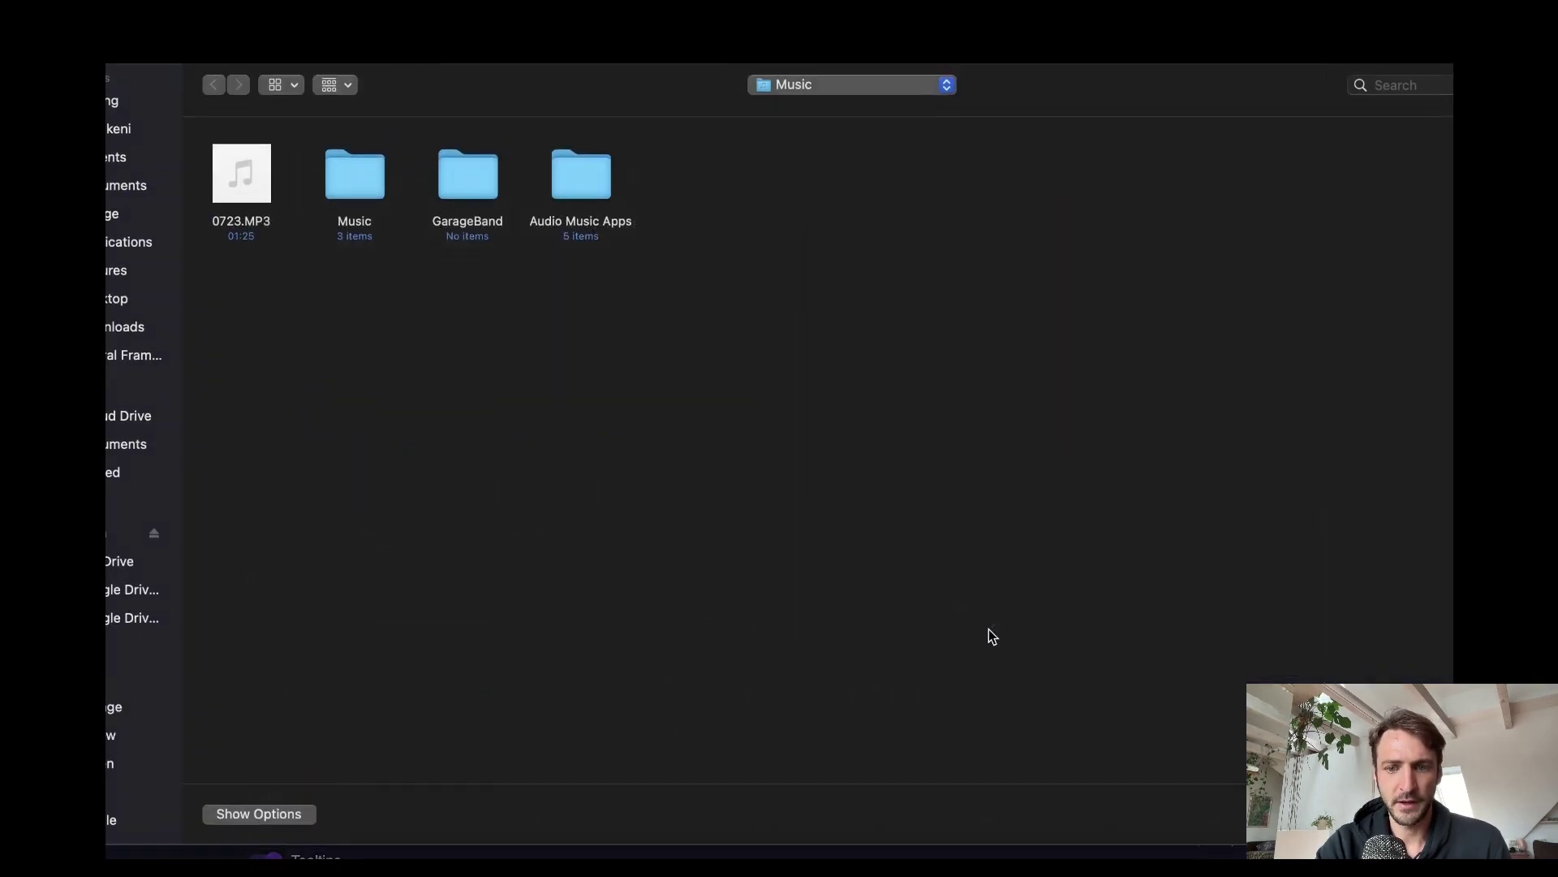
double_click(240, 242)
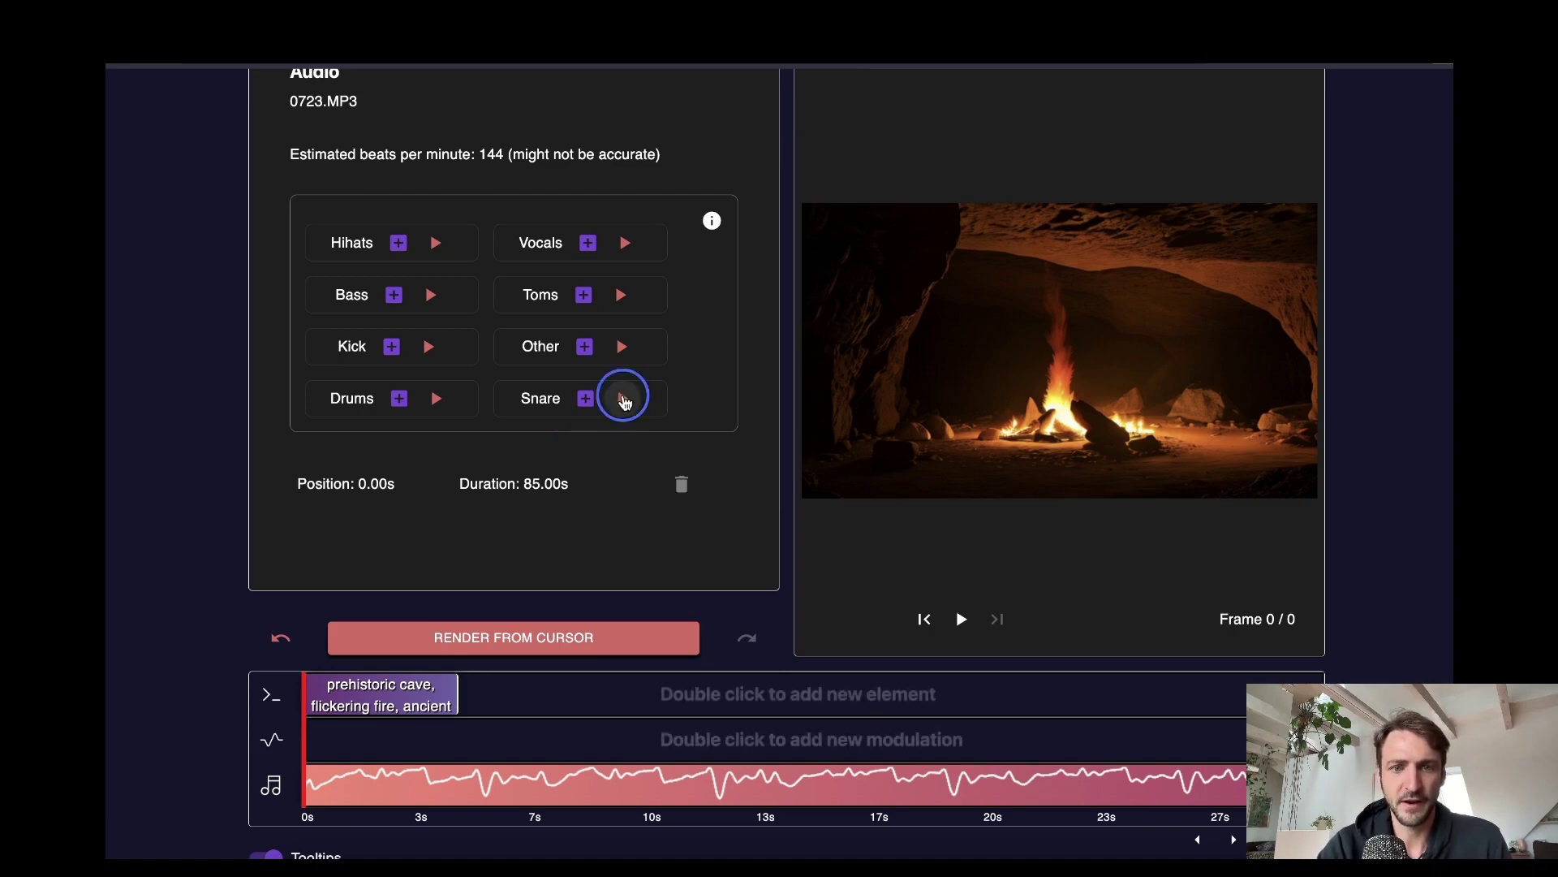
Audition the Snare and Kick stems, then play and stop the timeline preview.
left_click(622, 399)
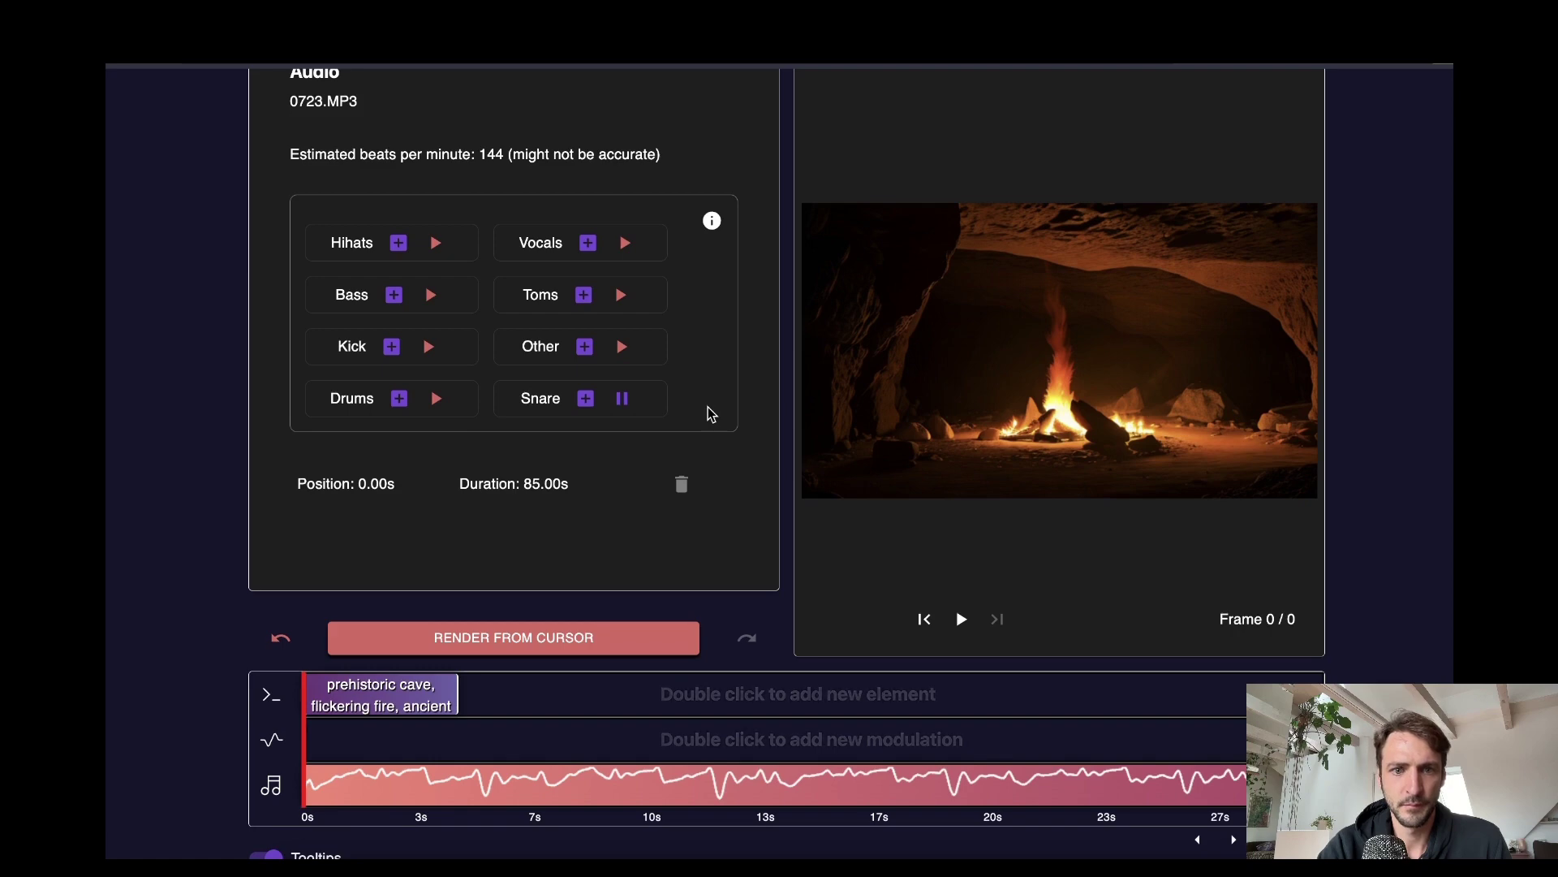
left_click(623, 398)
left_click(429, 347)
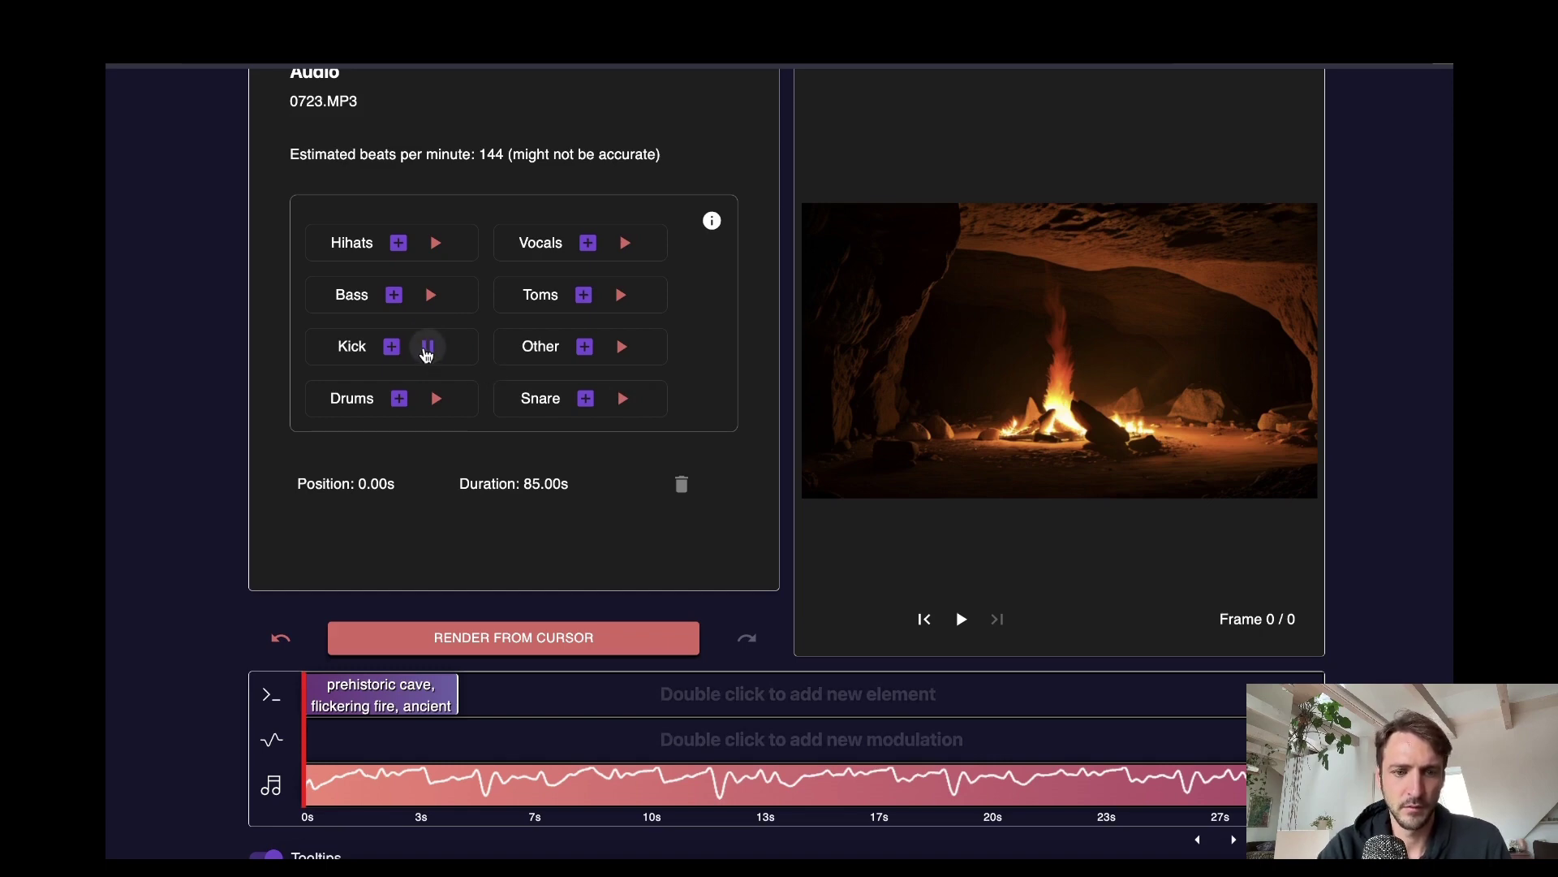
left_click(427, 349)
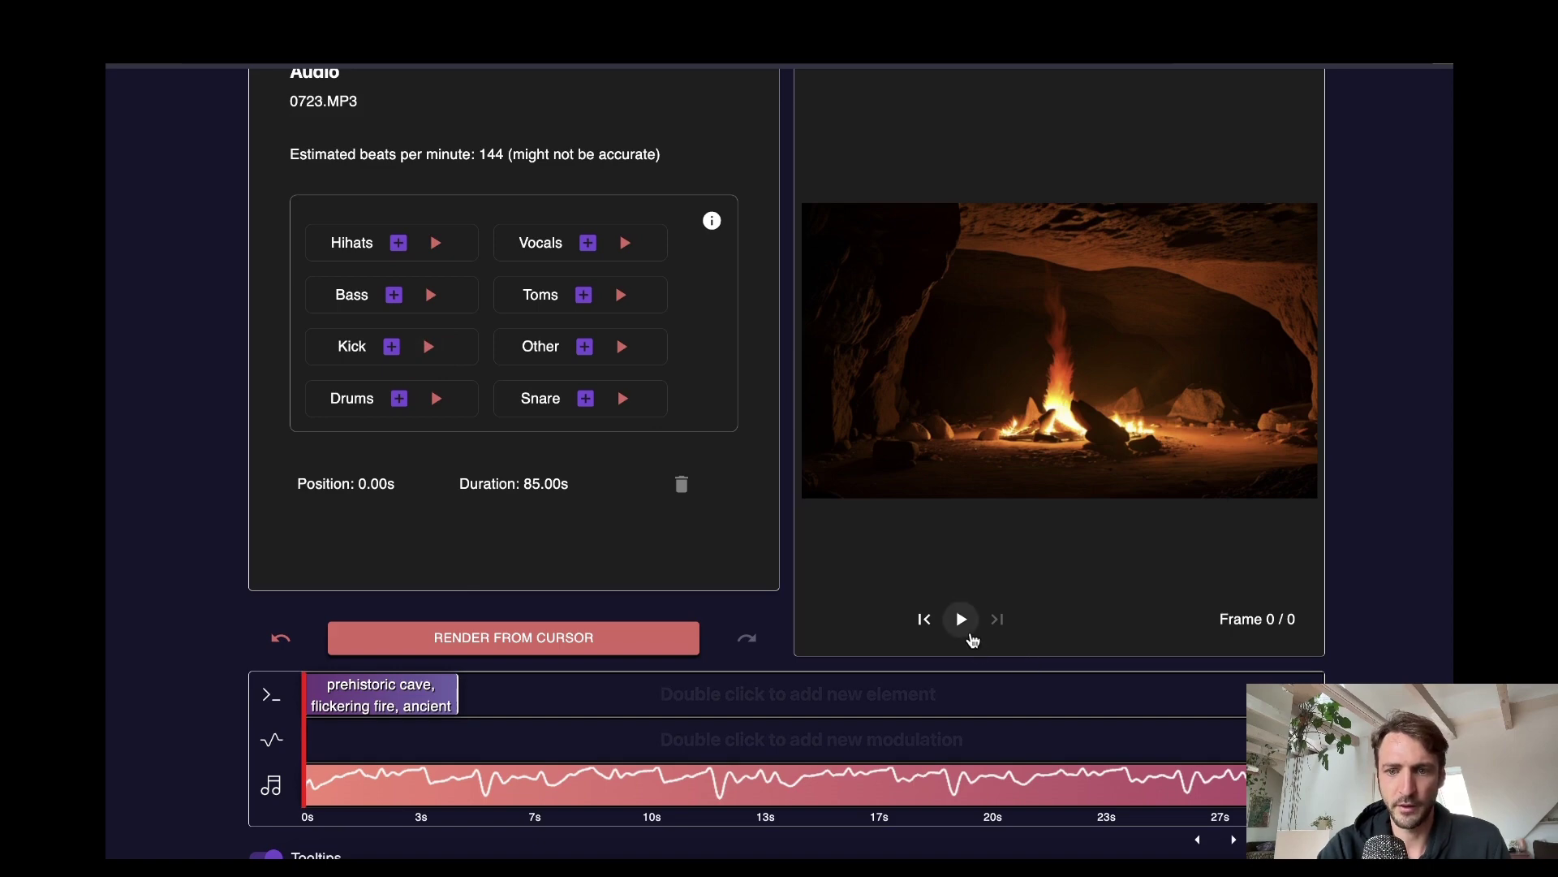
left_click(962, 622)
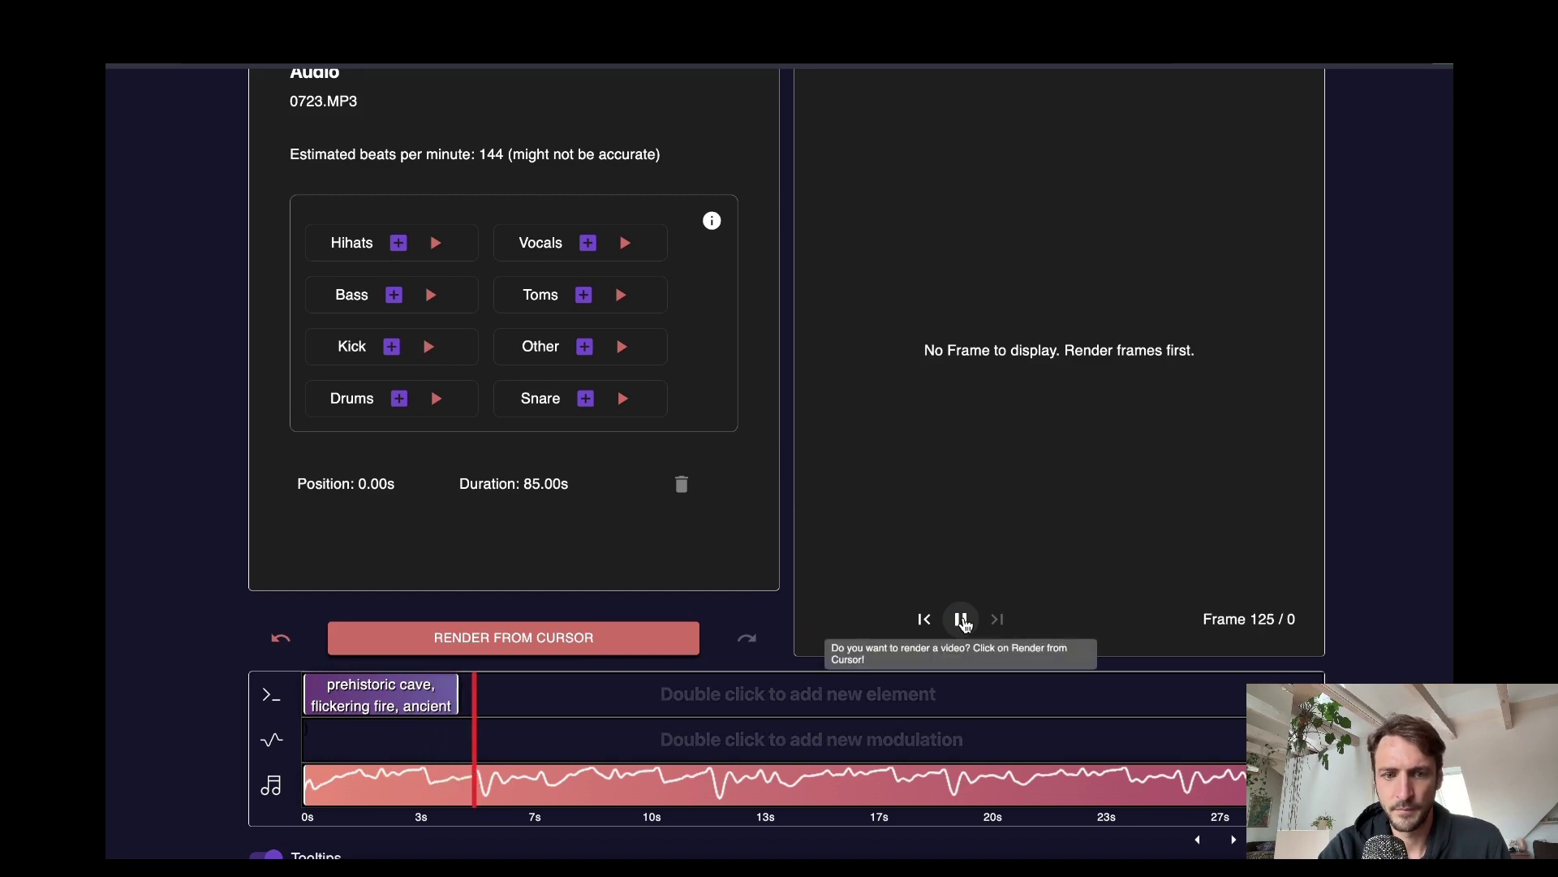
left_click(963, 622)
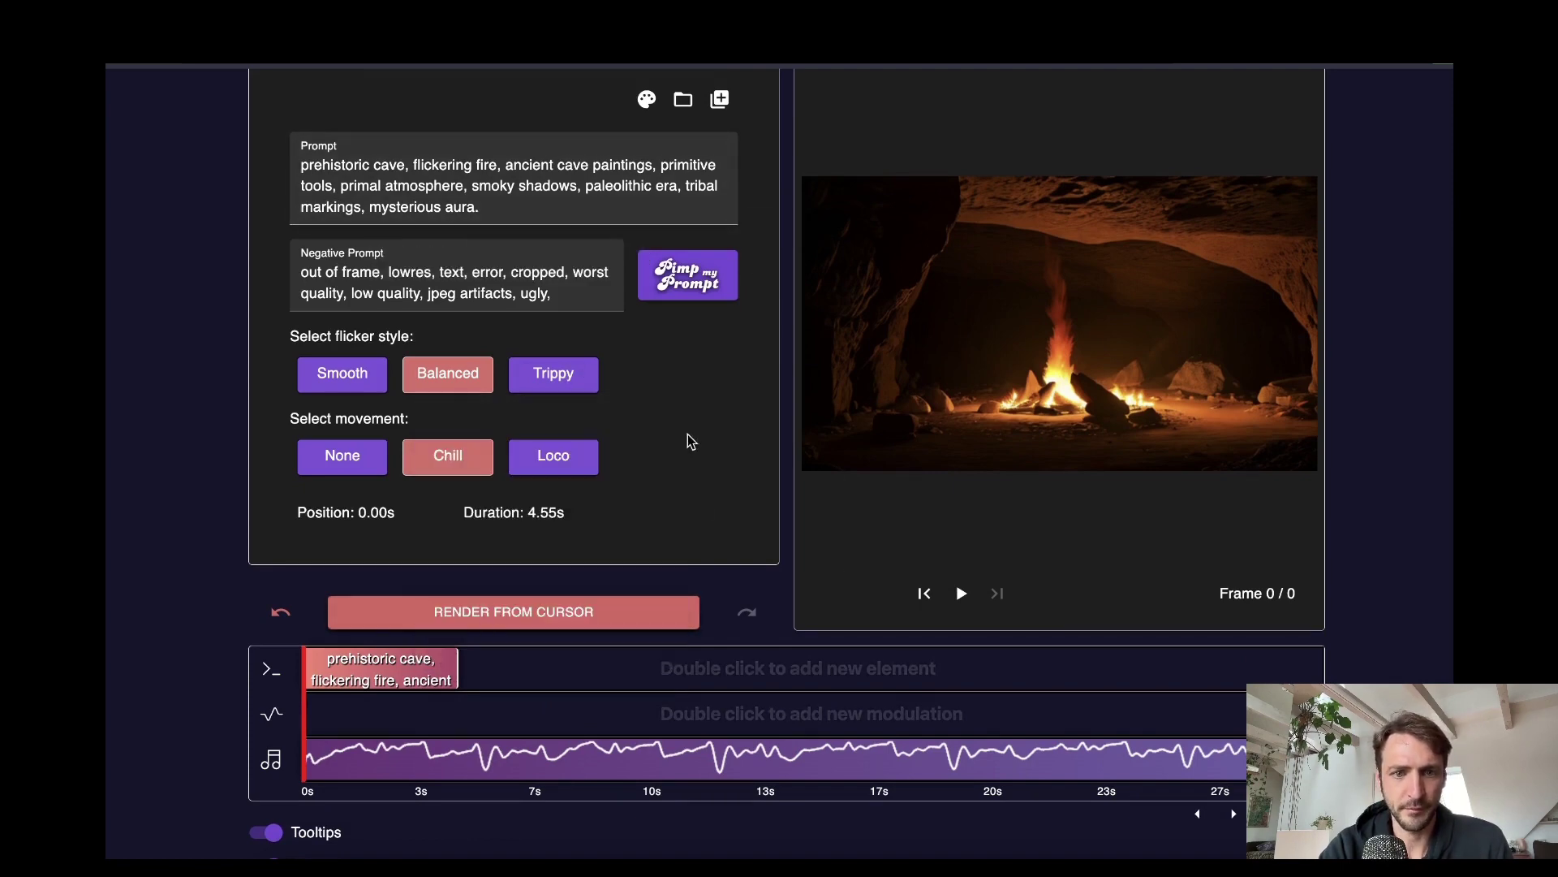
Switch the cave prompt to Pro mode, revealing Strength 0,43, Smooth 6 and Zoom 0,5.
mouse_move(455, 374)
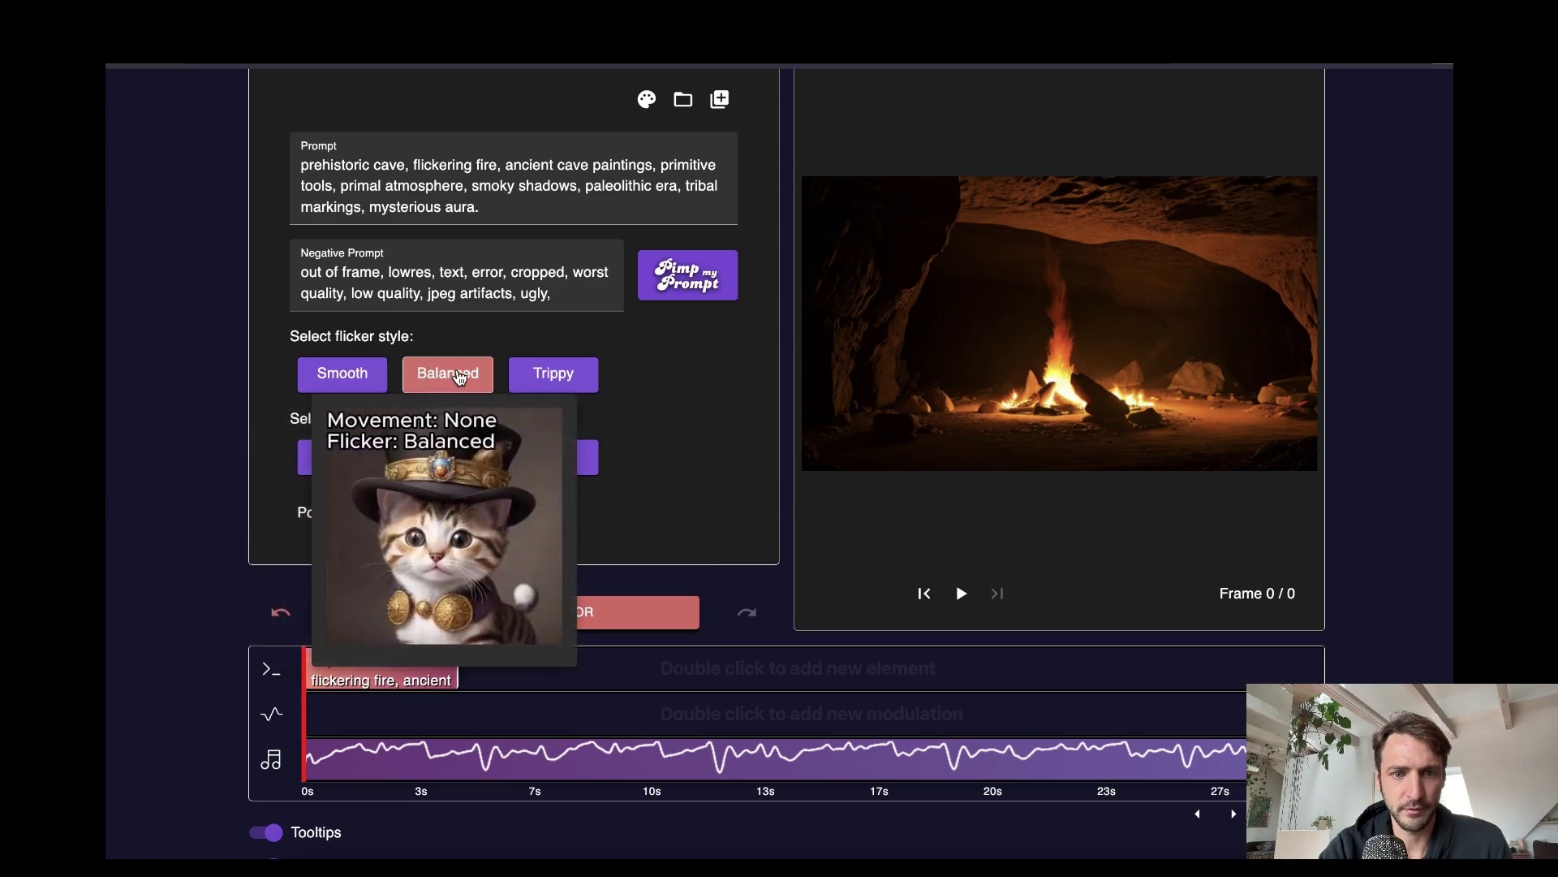
mouse_move(560, 374)
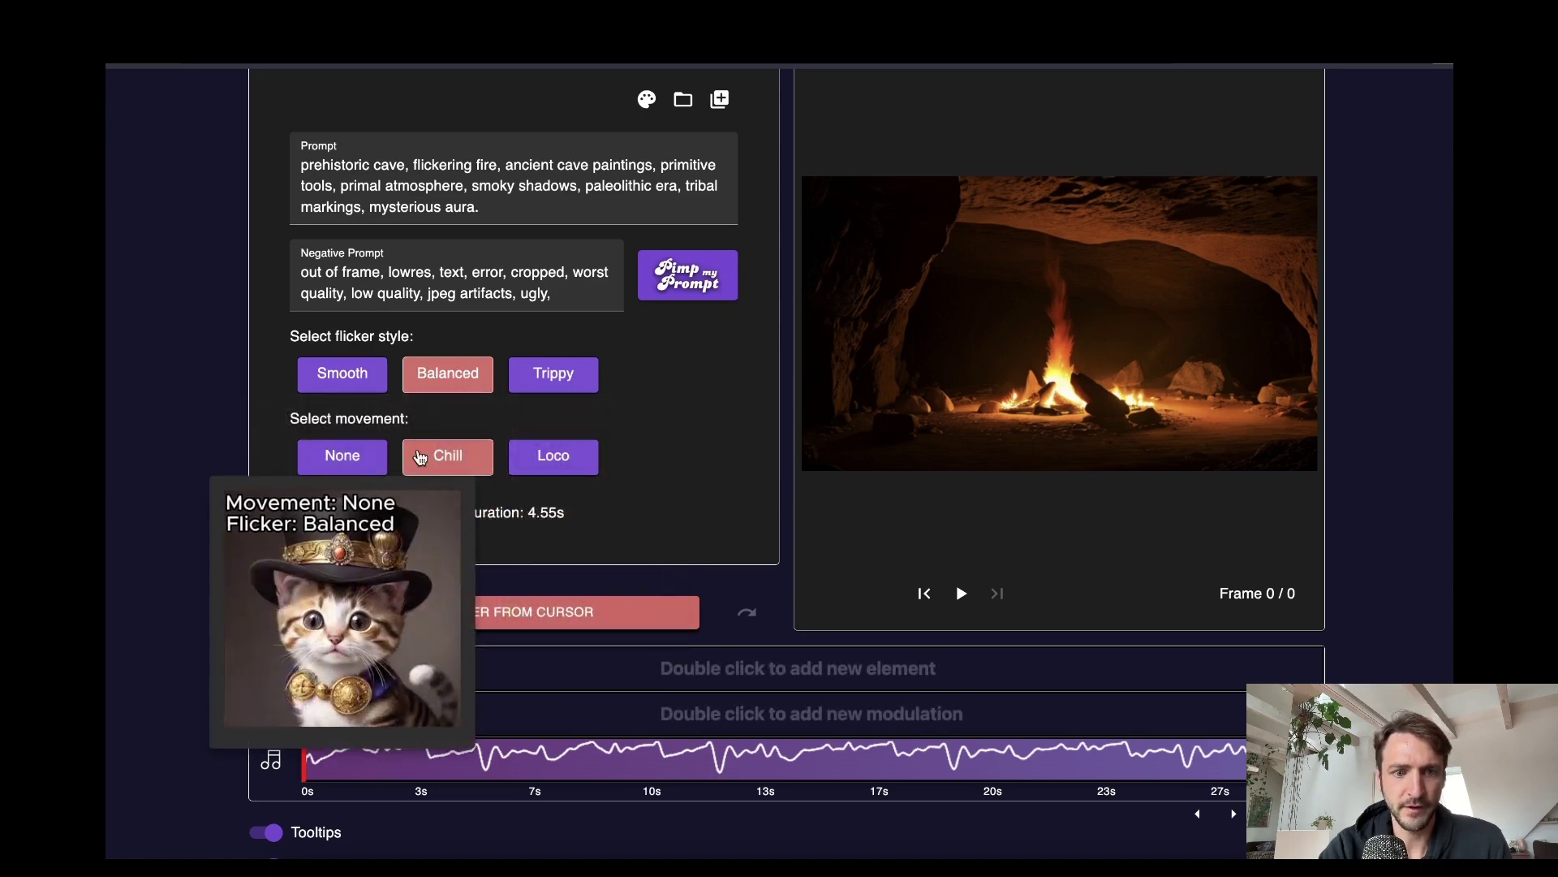
mouse_move(443, 461)
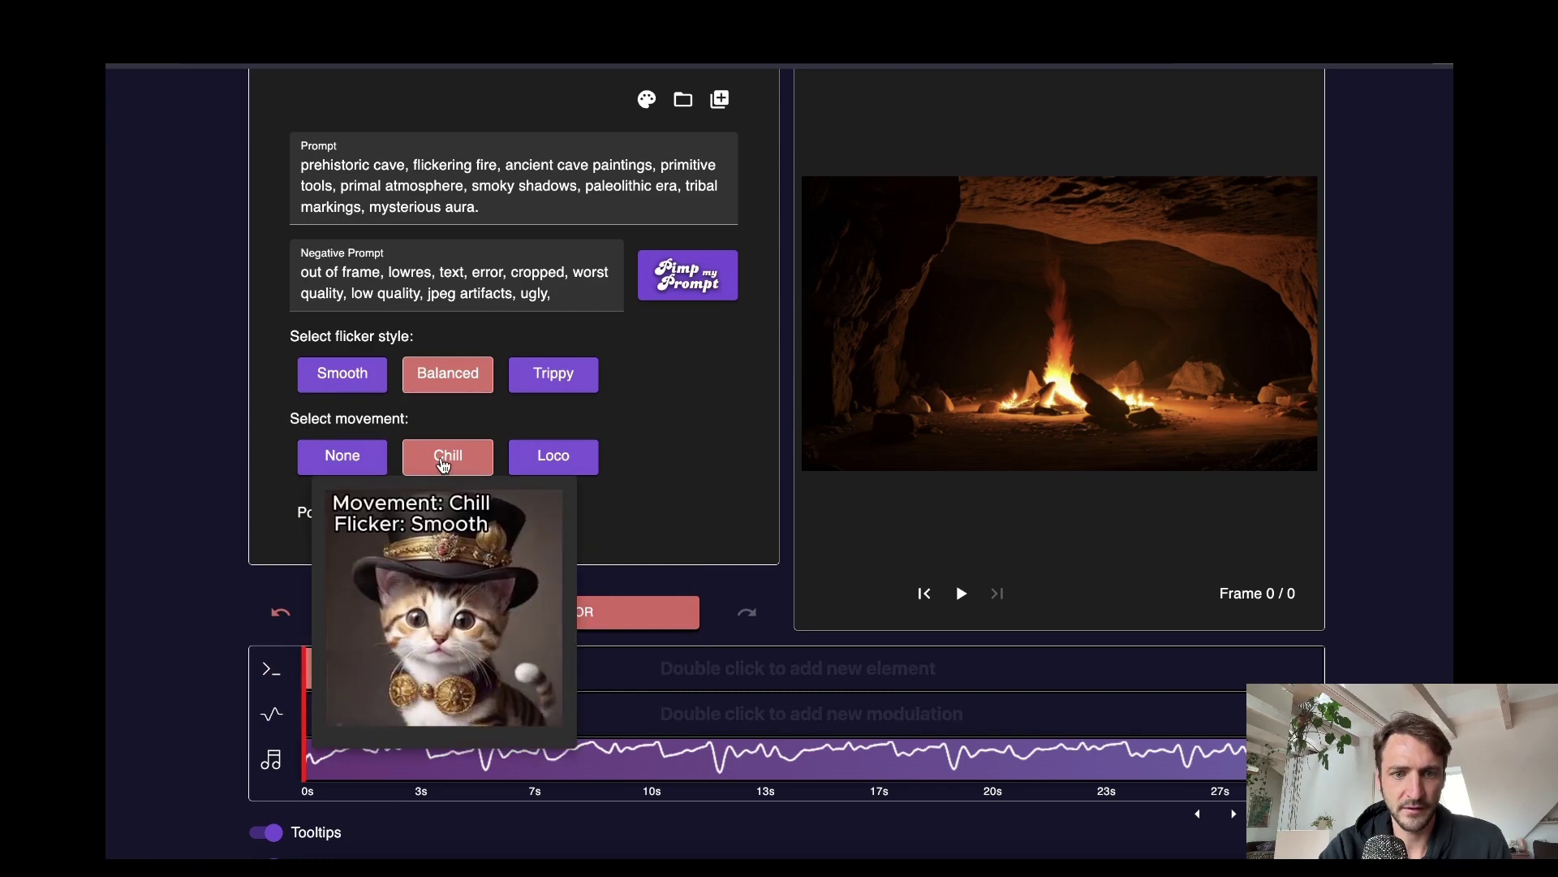
scroll(710, 317, "up", 2)
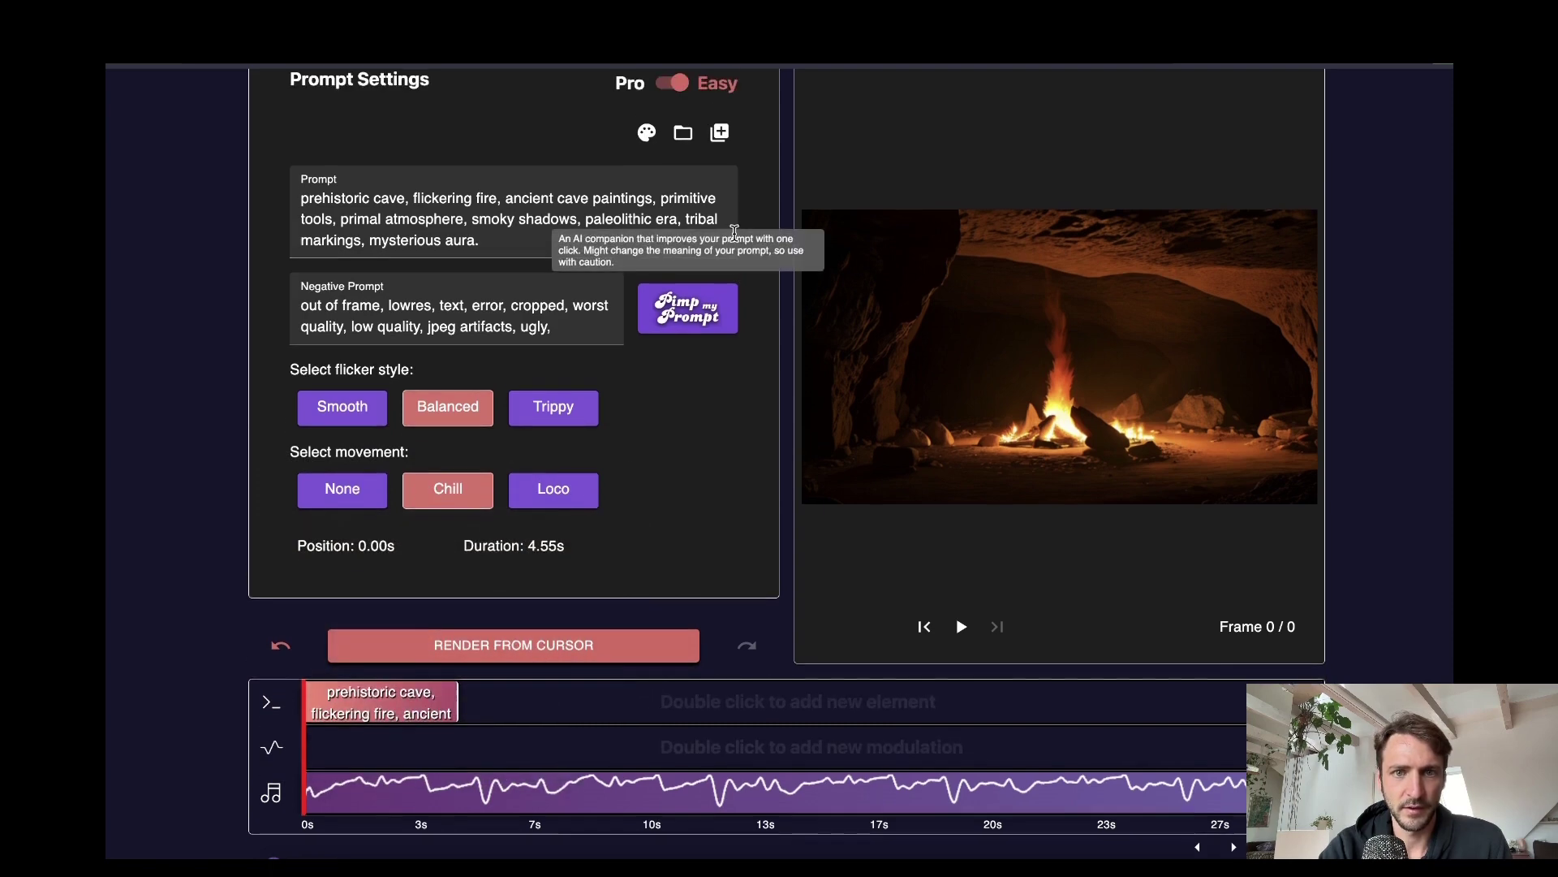
left_click(668, 129)
scroll(755, 603, "down", 2)
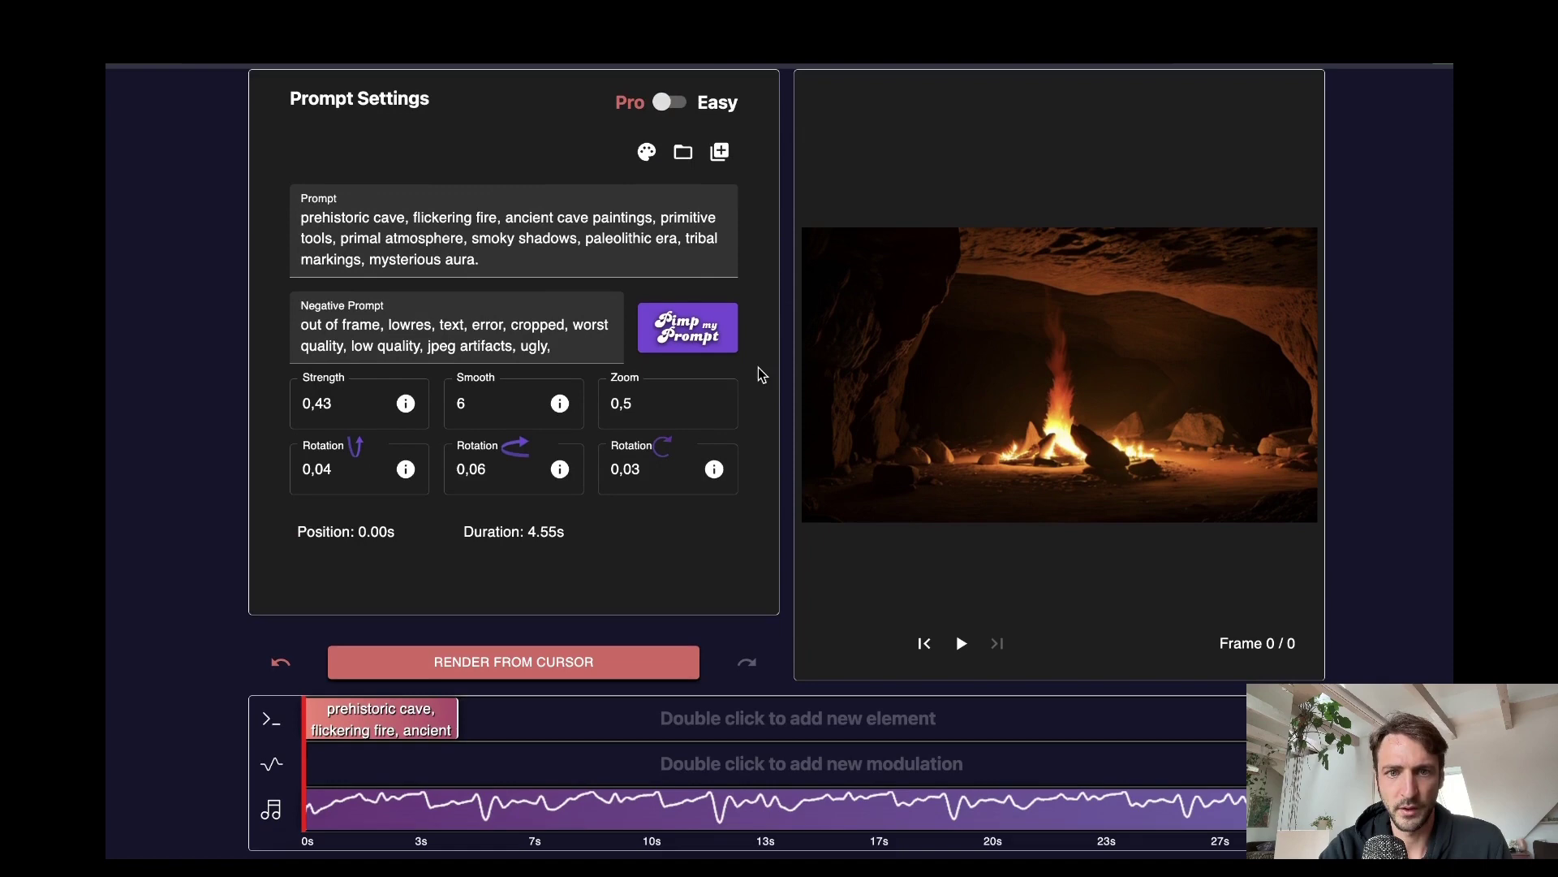
scroll(679, 546, "up", 1)
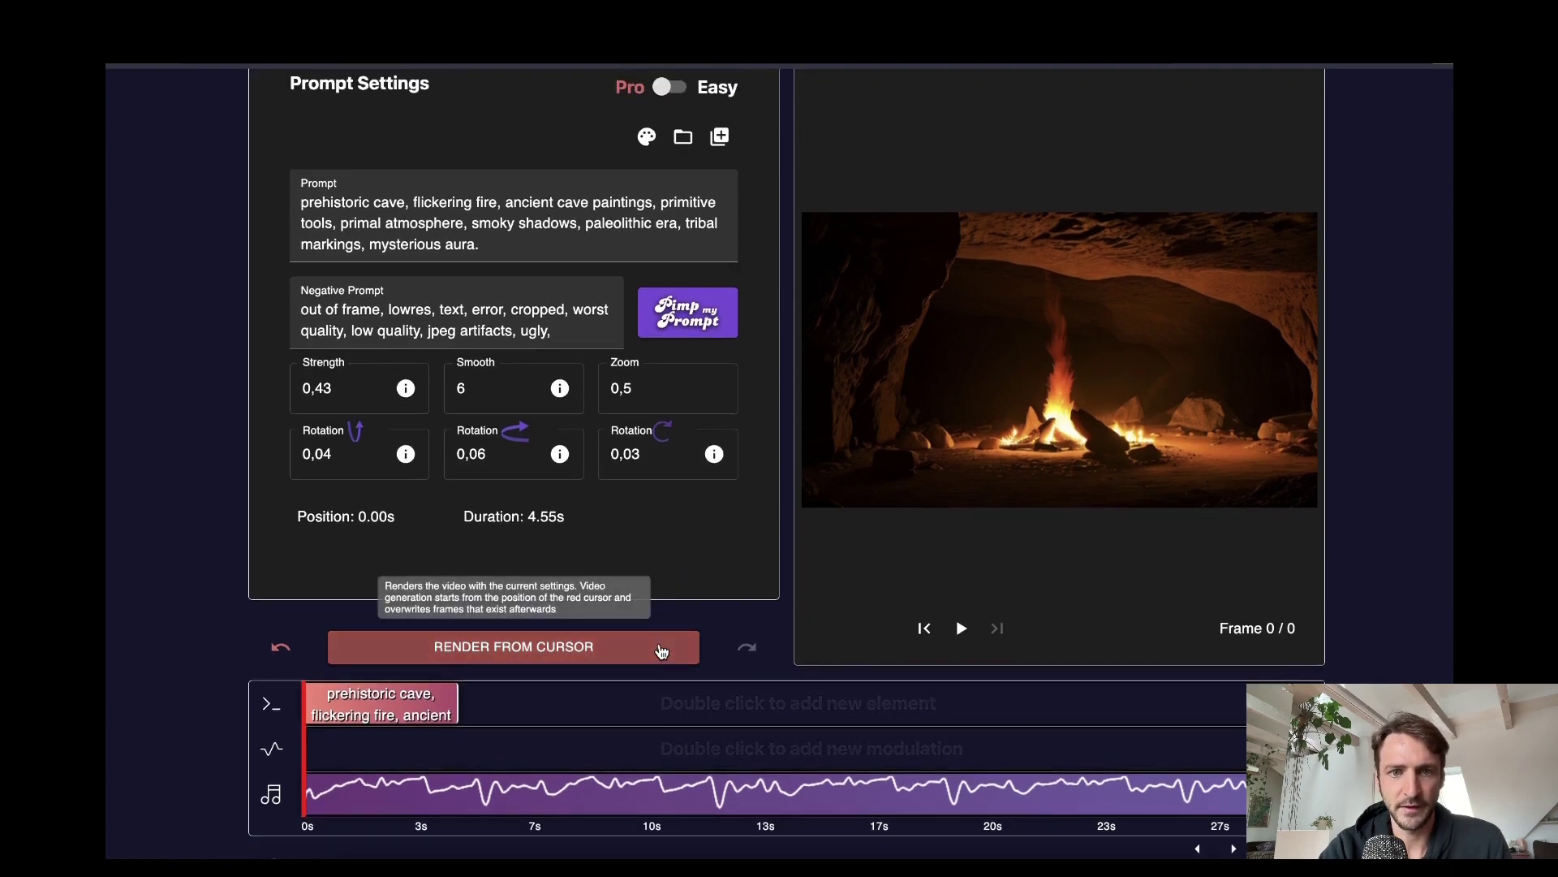
Render the cave clip from the cursor into 107 frames and play them back.
left_click(661, 649)
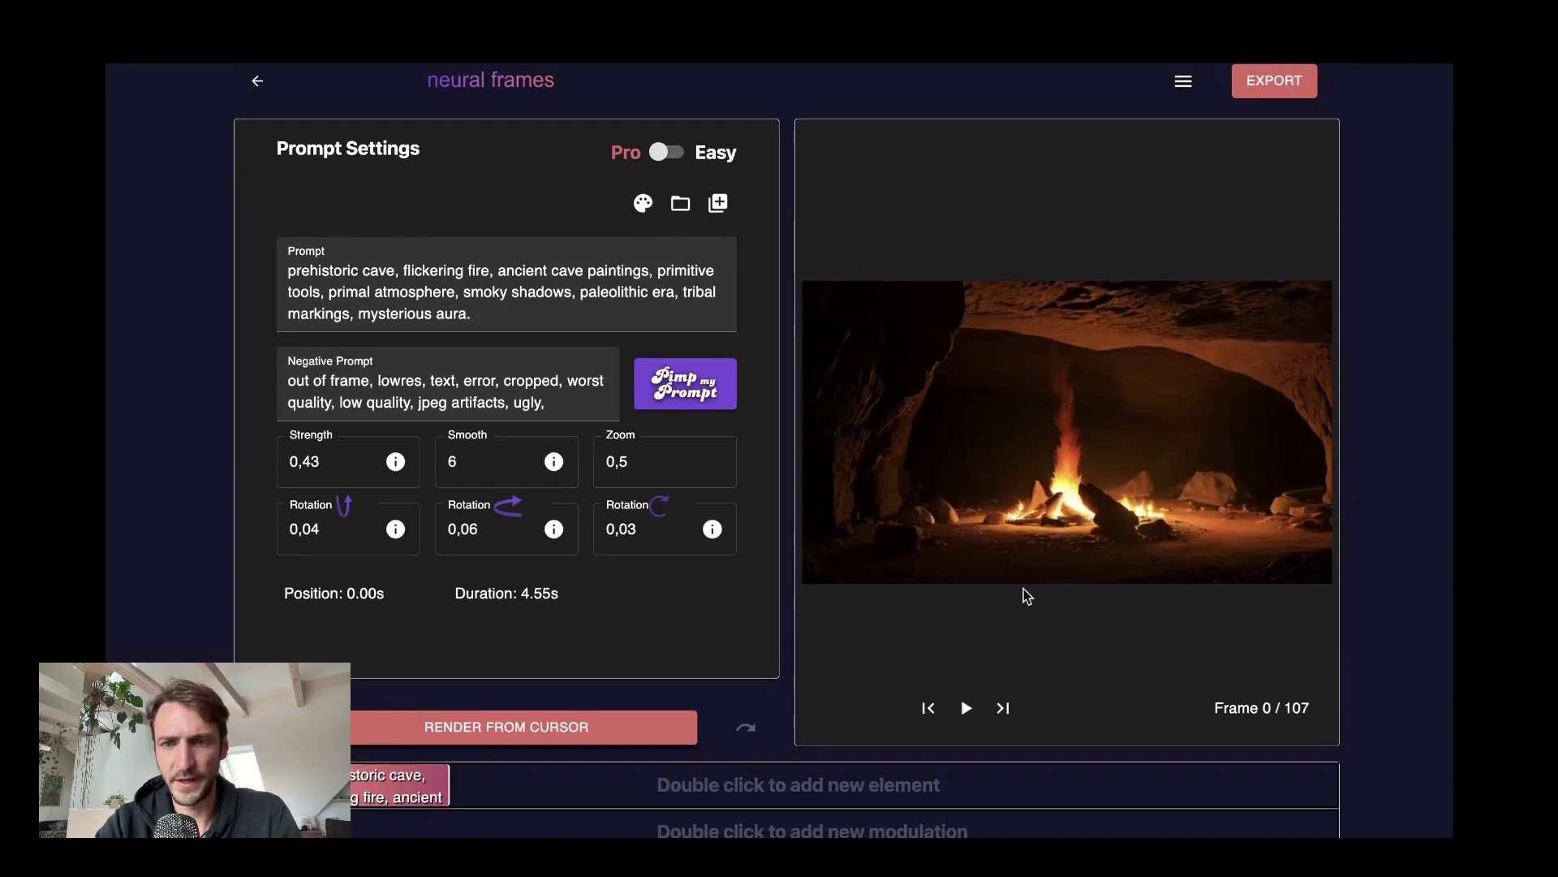
key("super+plus")
key("super+plus")
key("super+plus")
scroll(1024, 588, "down", 3)
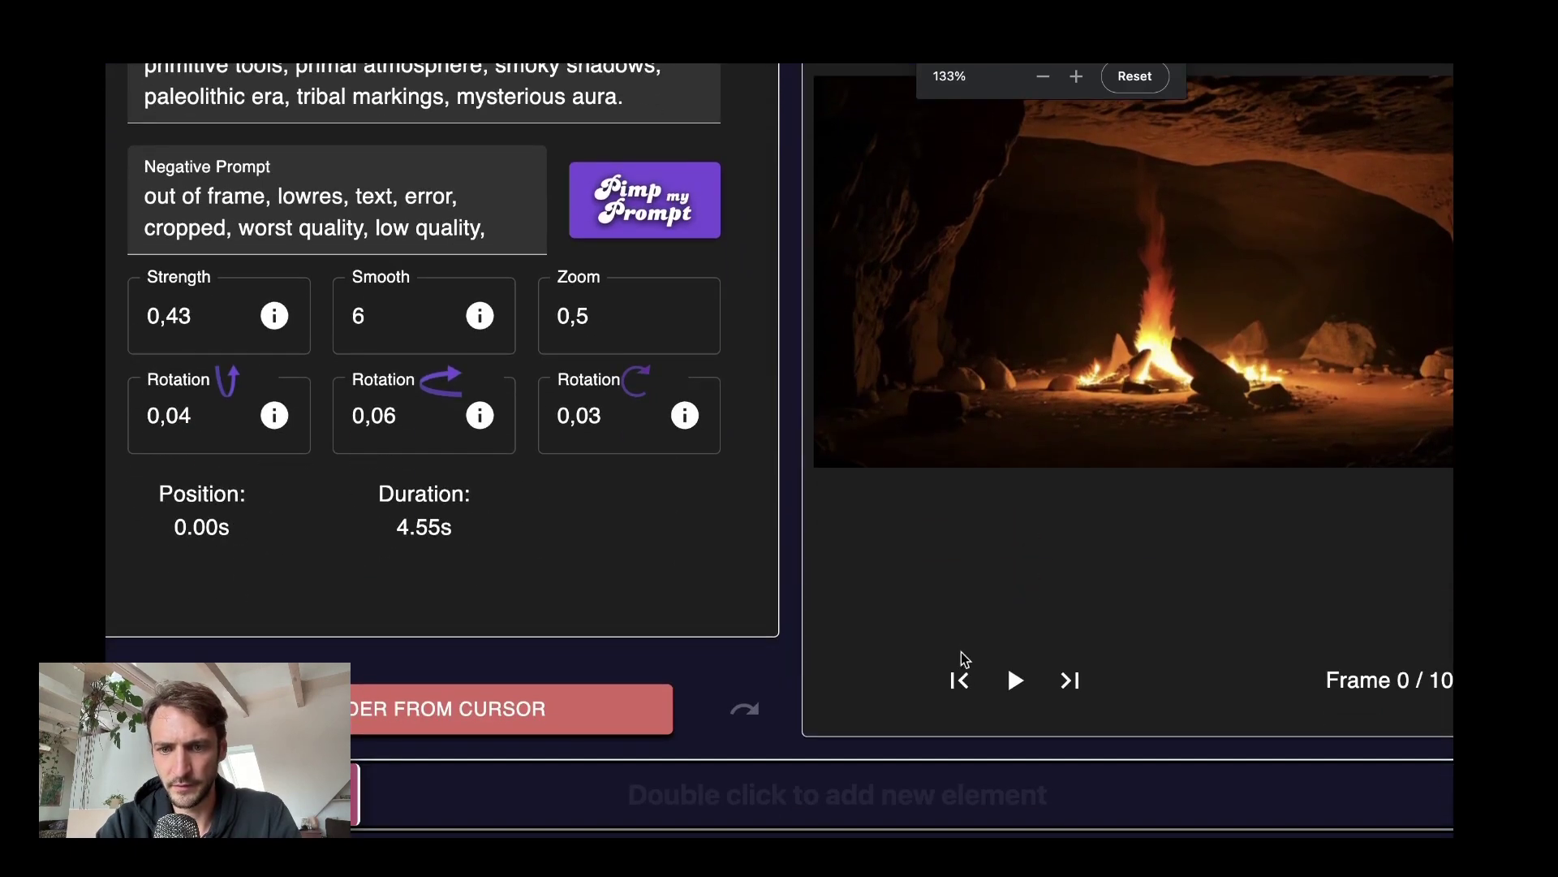
left_click(1014, 680)
scroll(1083, 560, "up", 1)
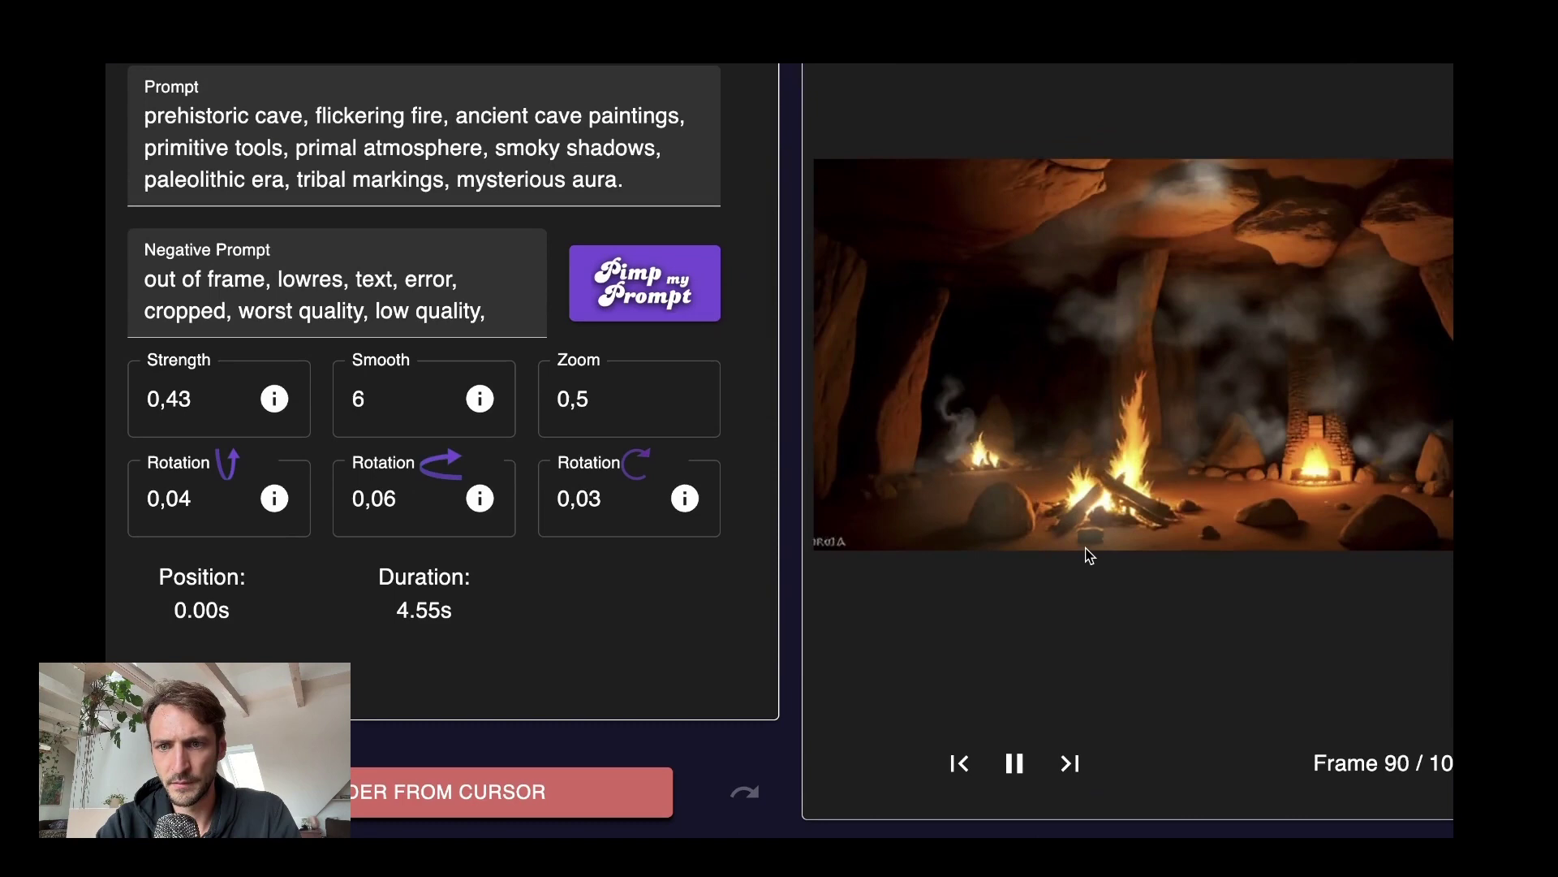
left_click(1024, 753)
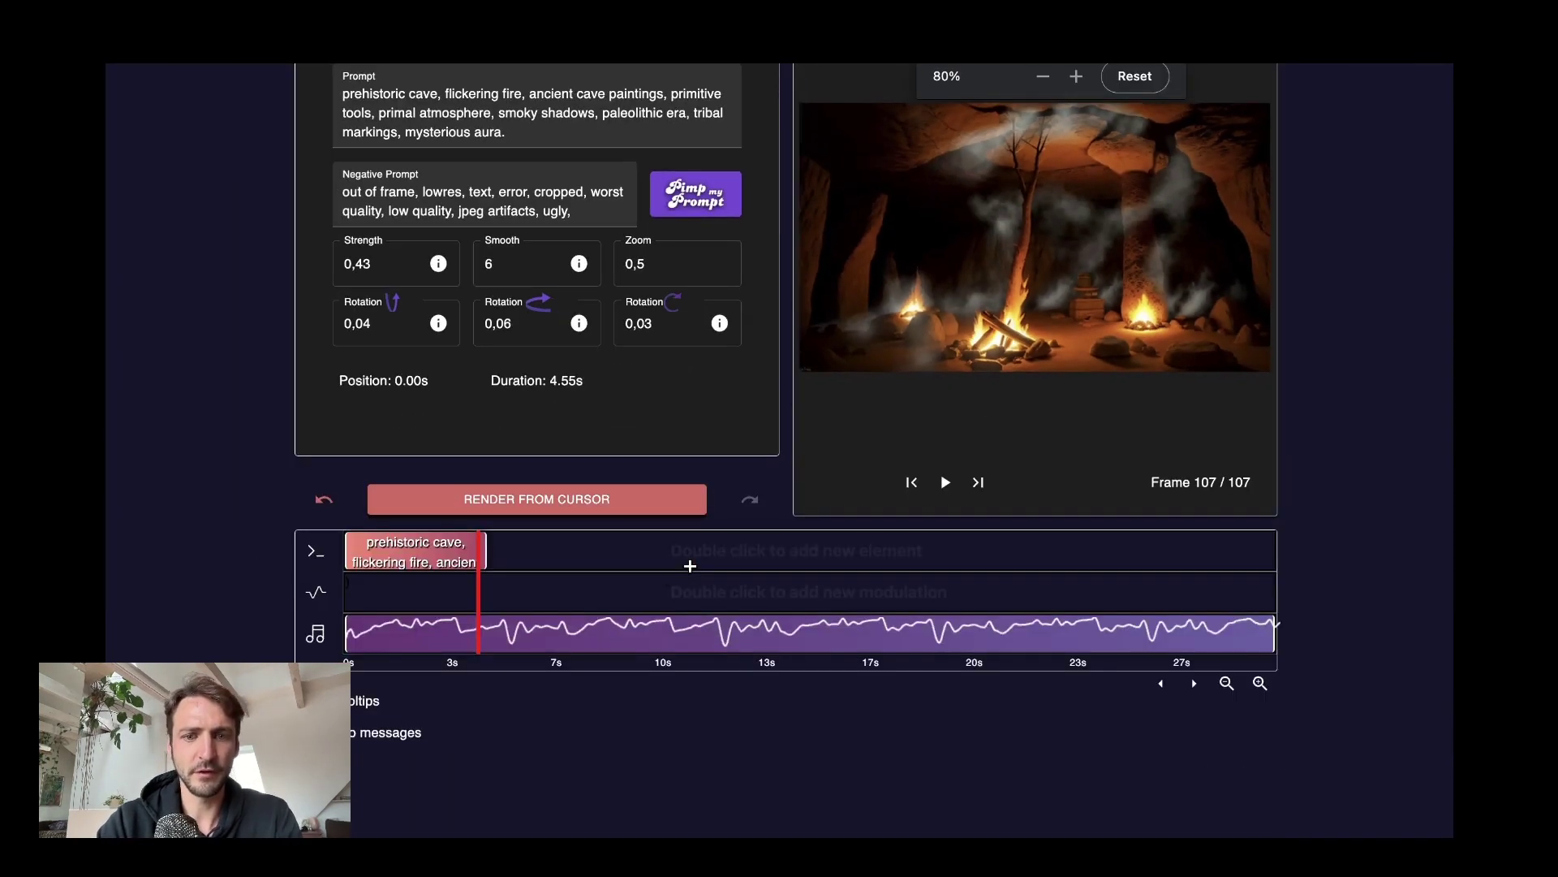
Select the 0723.MP3 waveform track to show its eight stem controls.
scroll(648, 627, "up", 1)
left_click(599, 705)
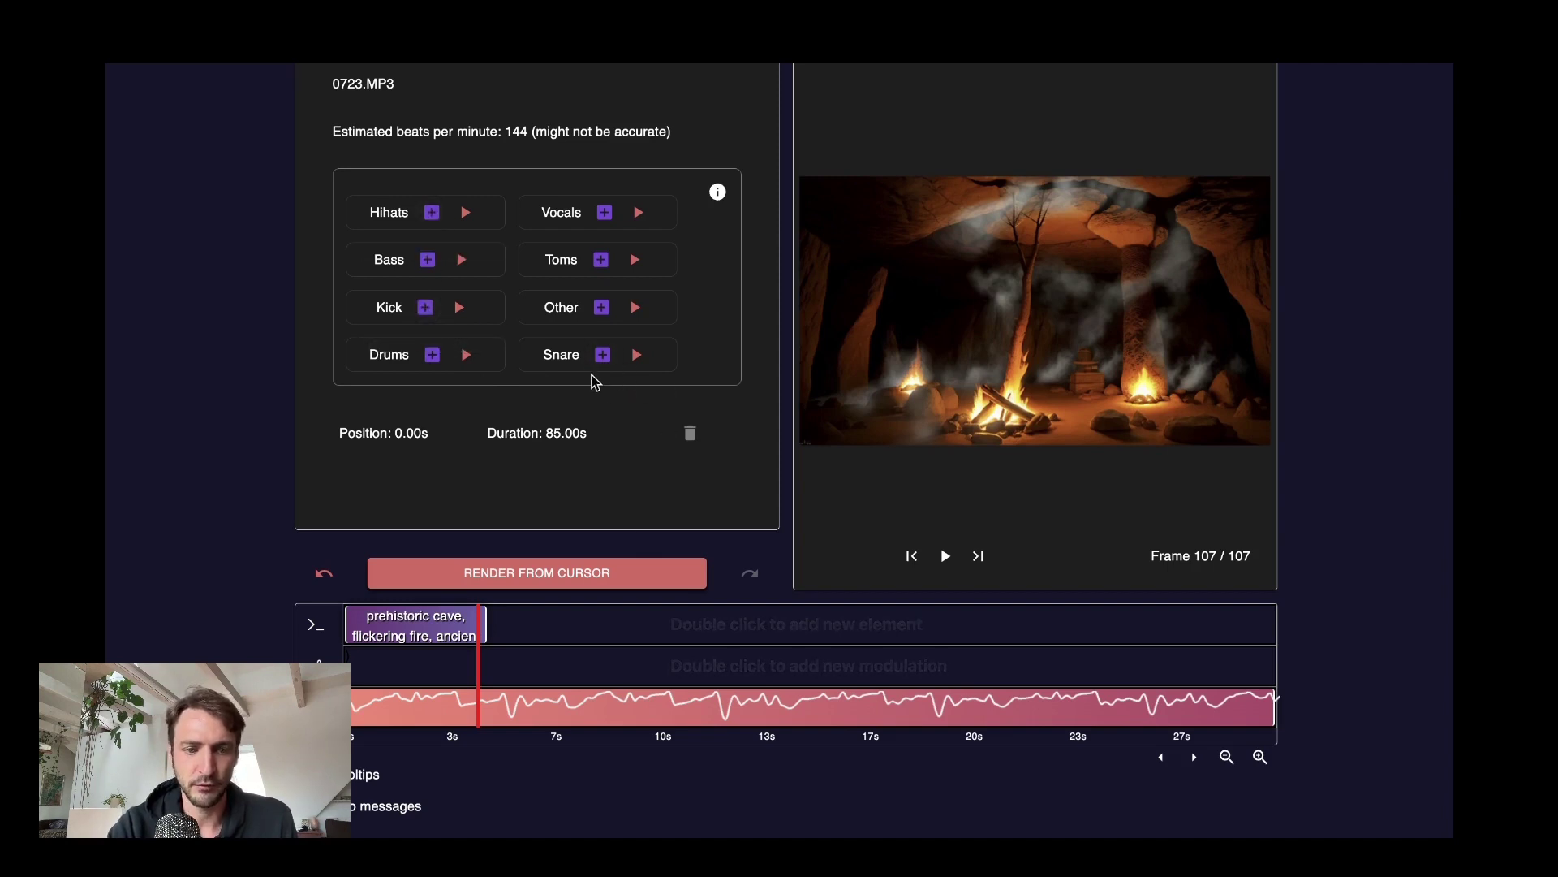
scroll(602, 349, "down", 2)
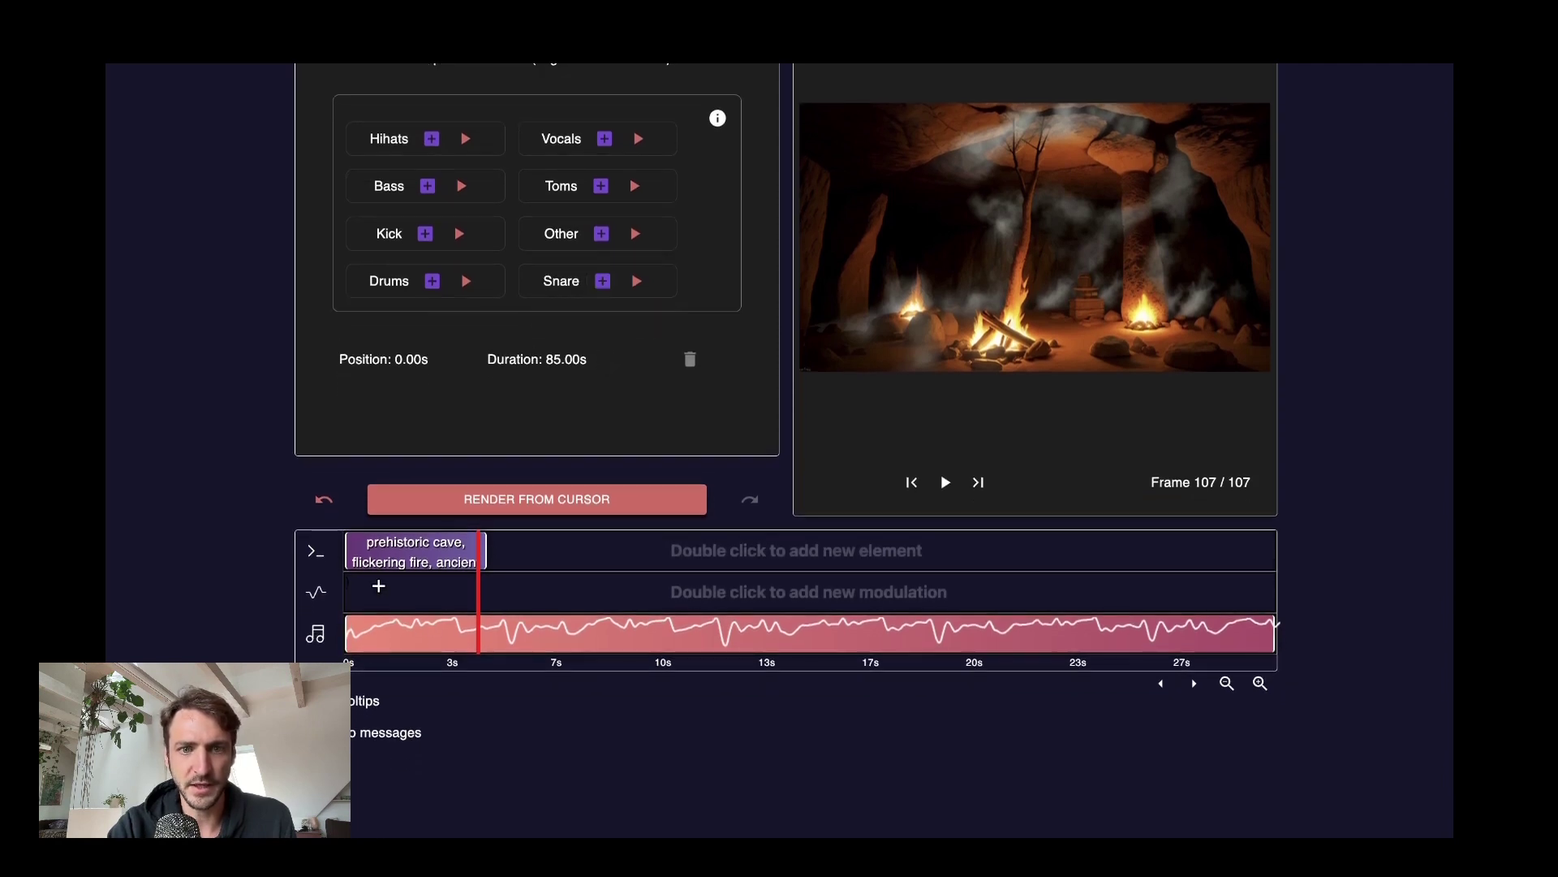
Add a Snare-driven Strength modulation with amplitude 0,4 and stretch it to 47.89 s.
left_click(602, 281)
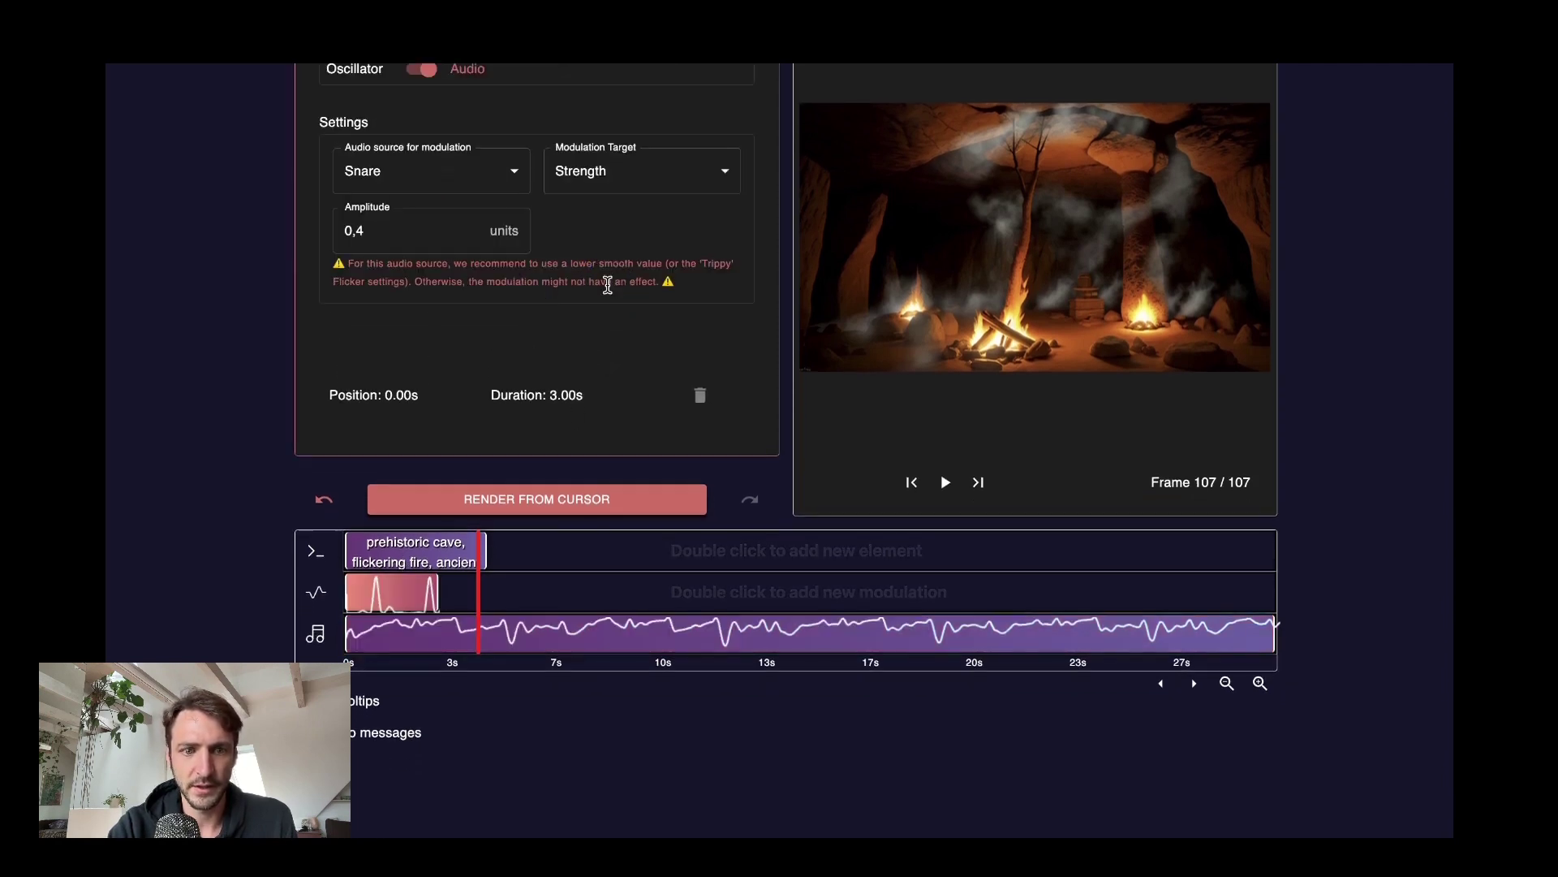
left_click_drag(439, 586, 967, 586)
left_click(1228, 680)
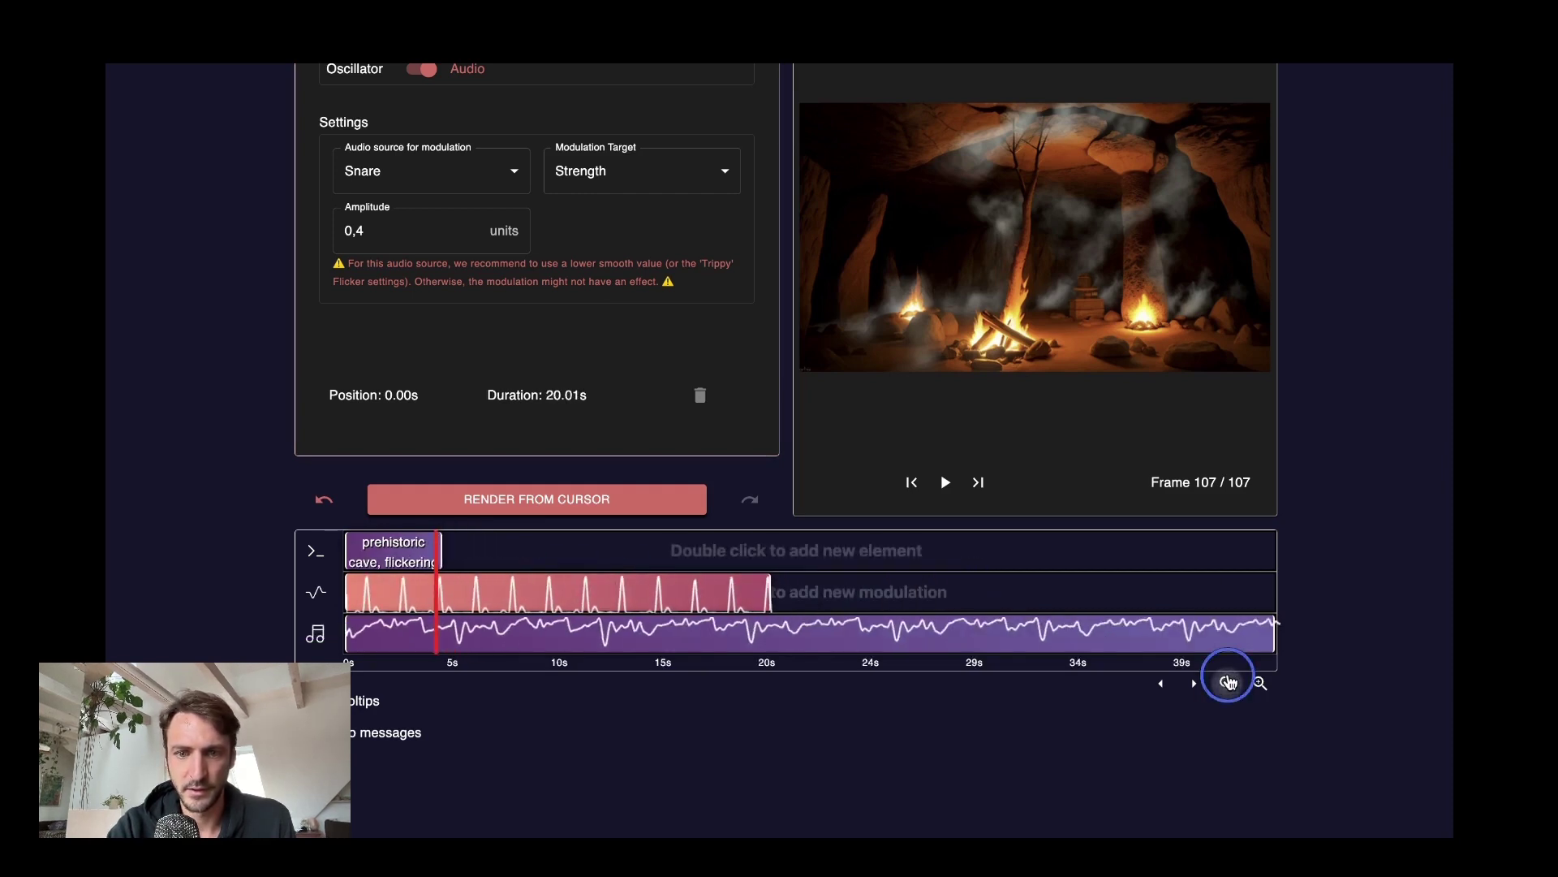
left_click_drag(697, 577, 1185, 583)
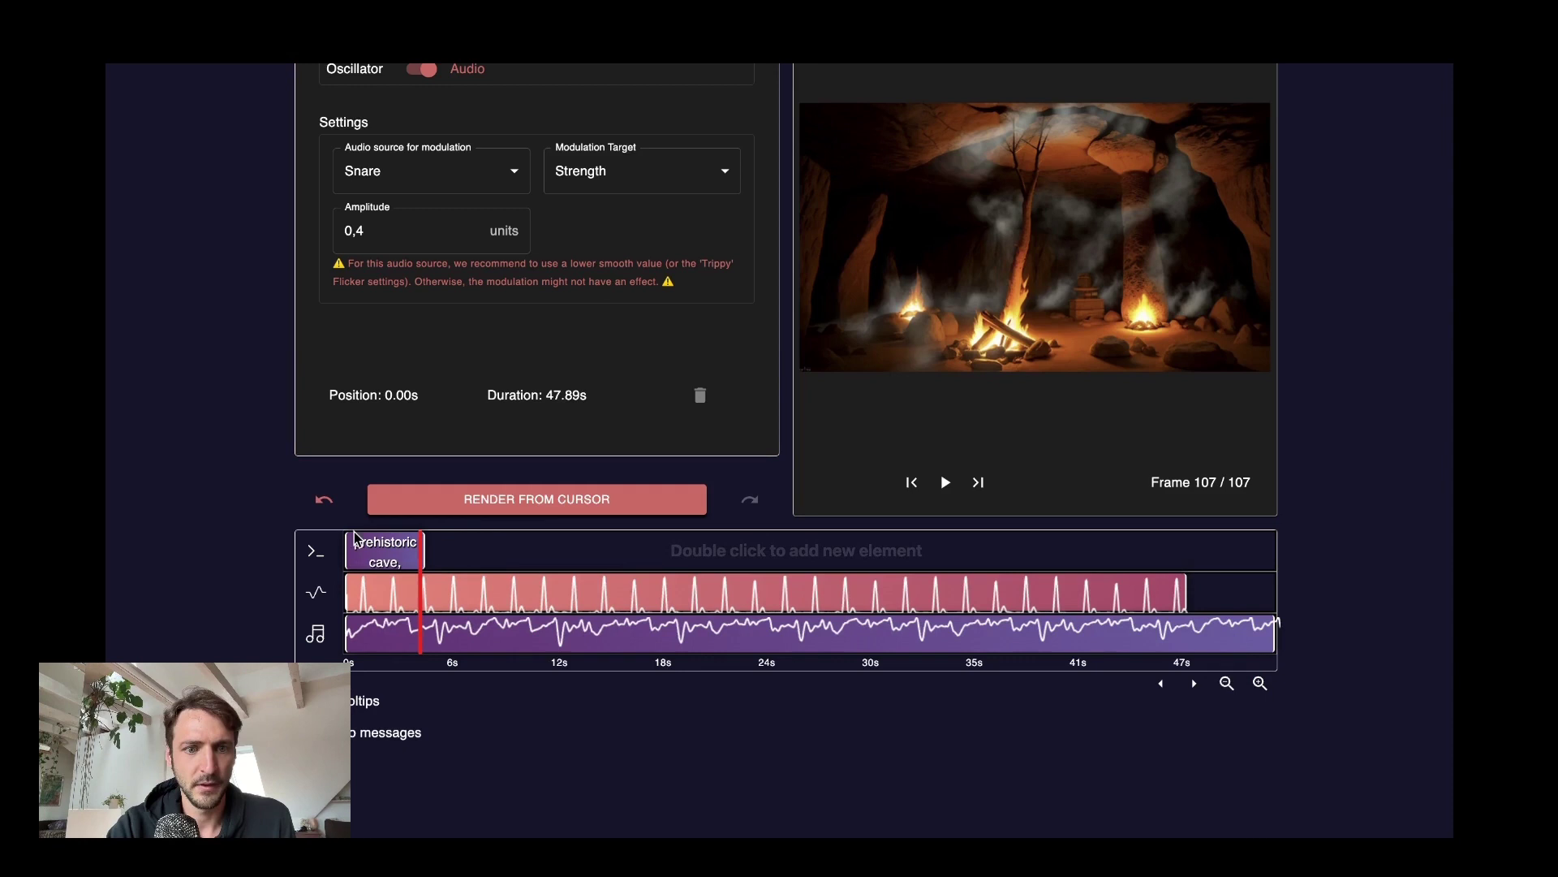
scroll(429, 279, "up", 1)
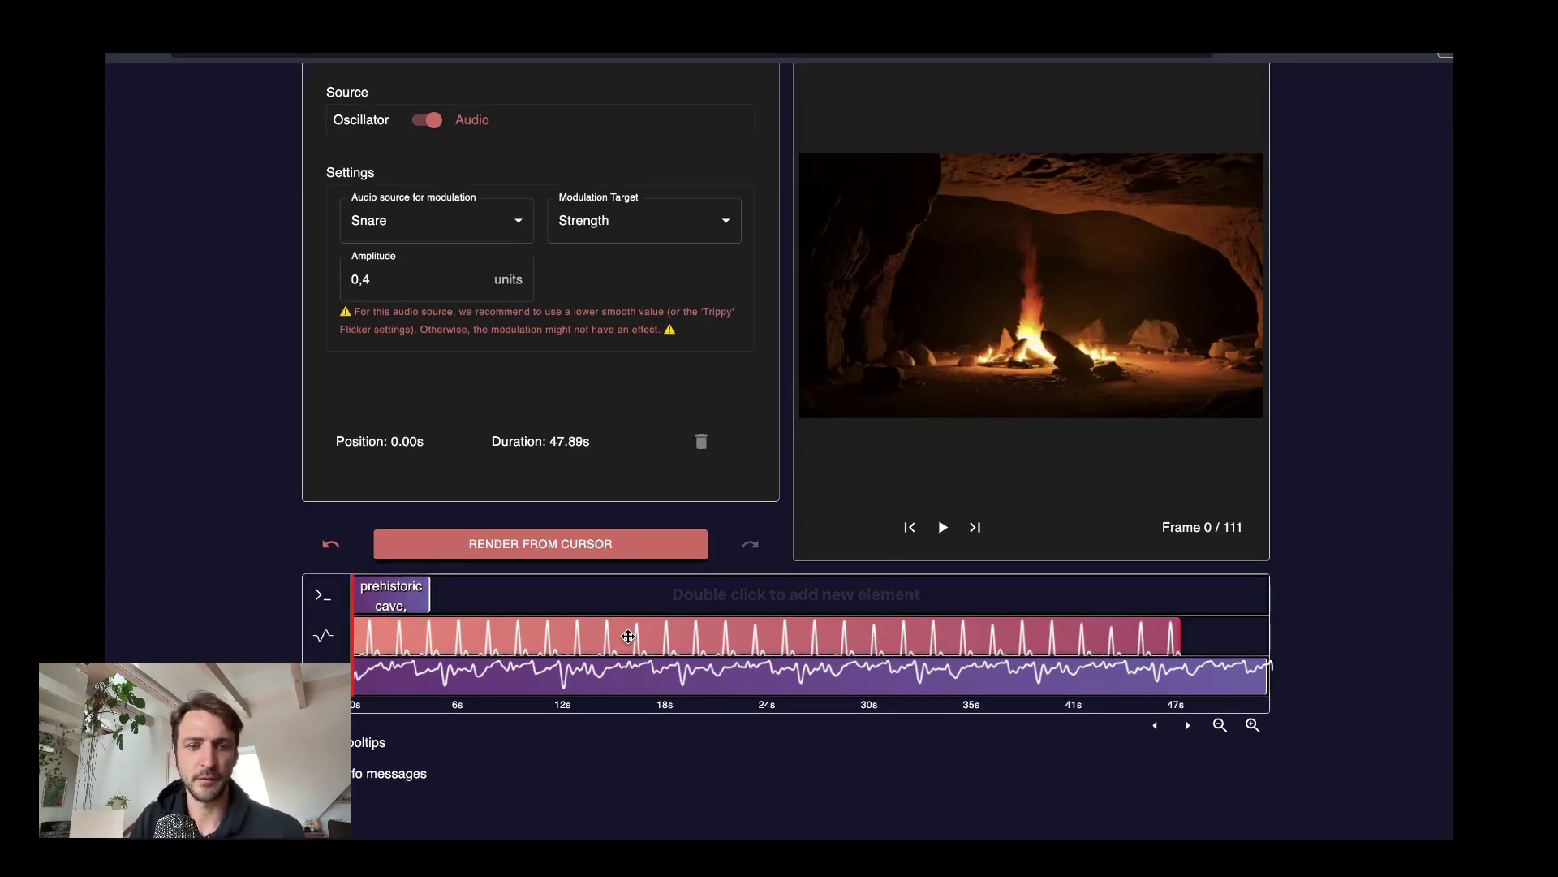
Select the cave prompt clip to bring back its Pro settings with Strength 0,43.
left_click(404, 606)
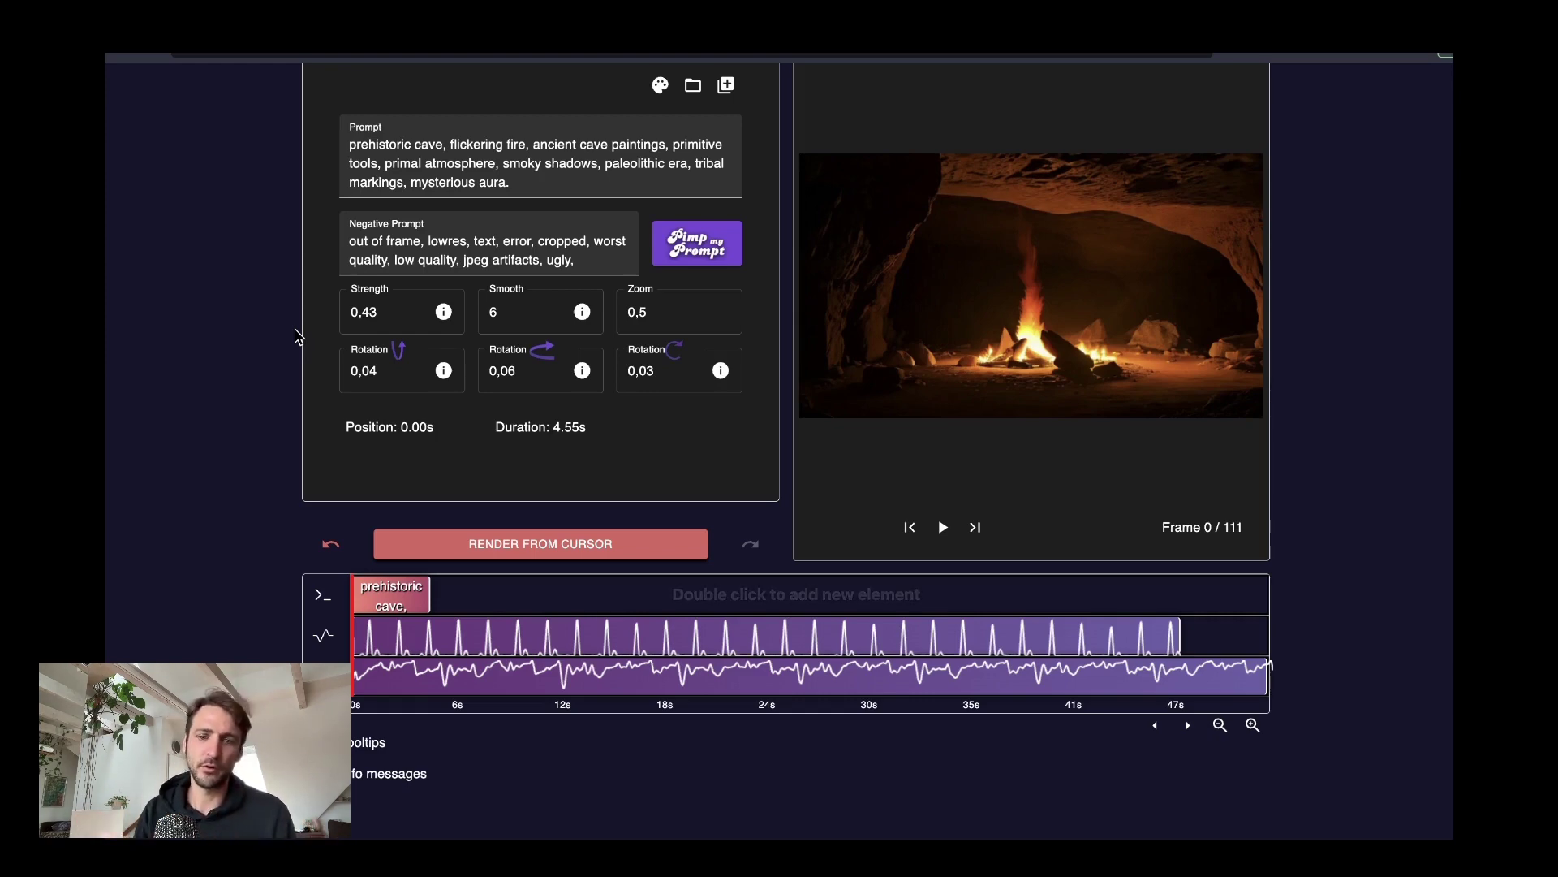
Play the cyberpunk portrait example clip (Strength 0.3, Smooth 4) in QuickTime Player.
left_click(1075, 836)
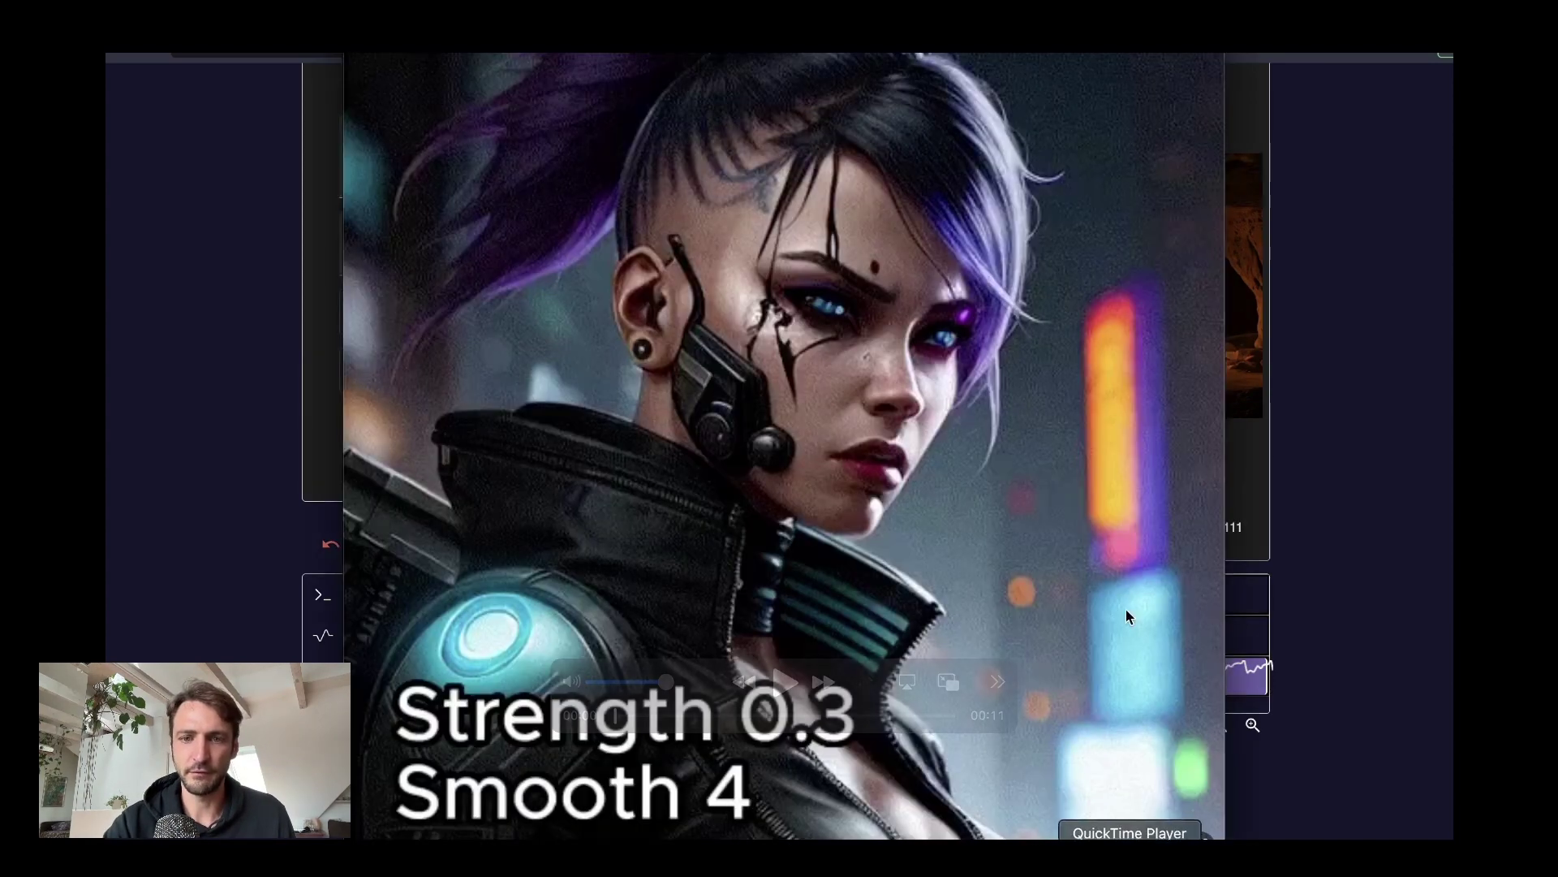
left_click(784, 682)
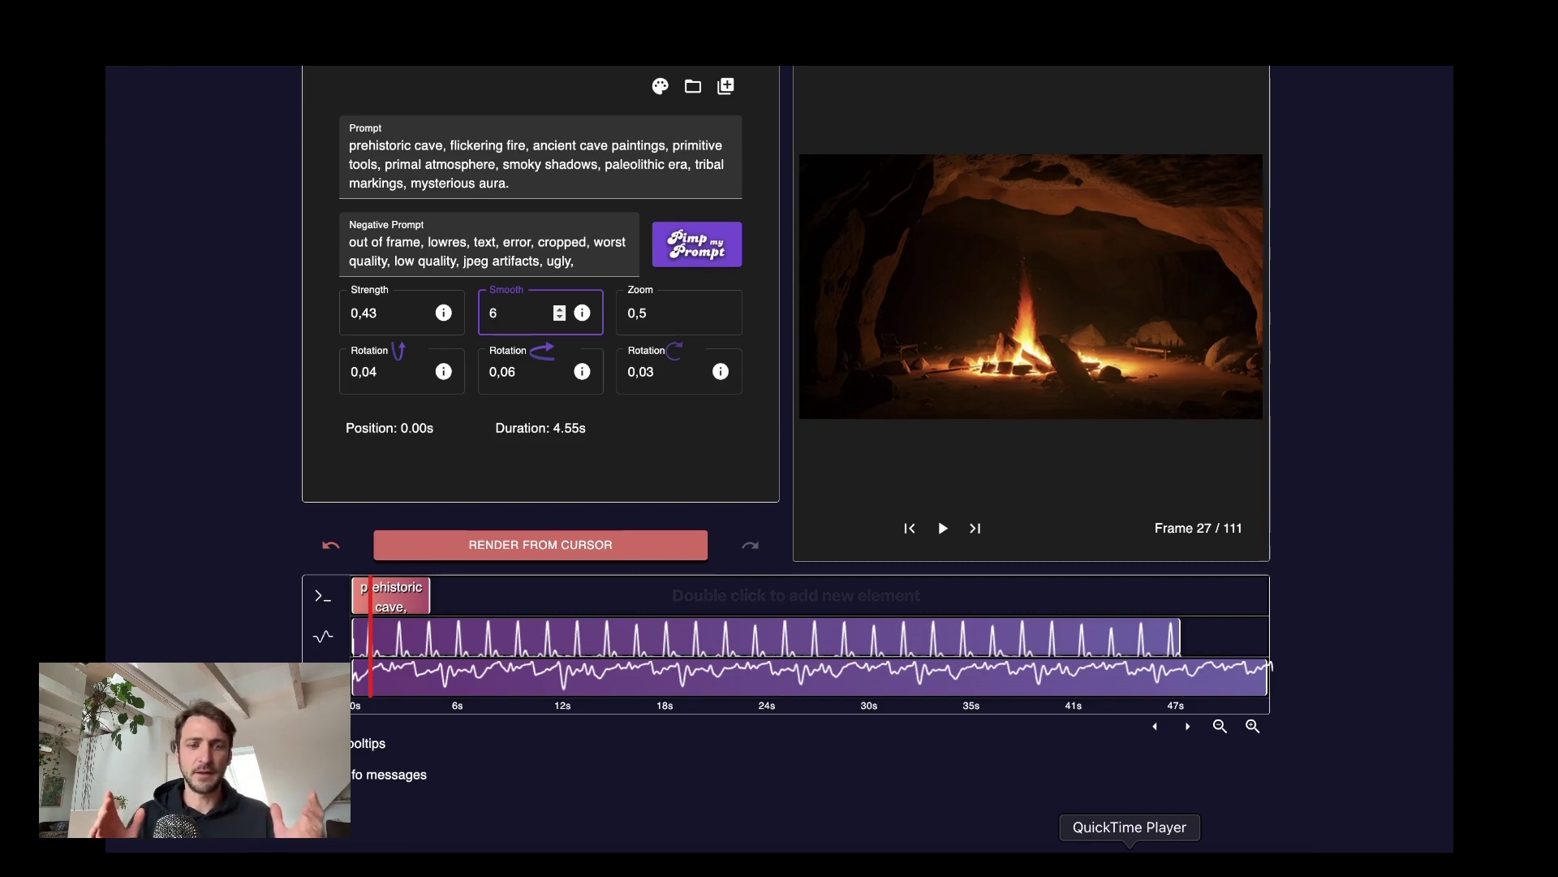
mouse_move(516, 311)
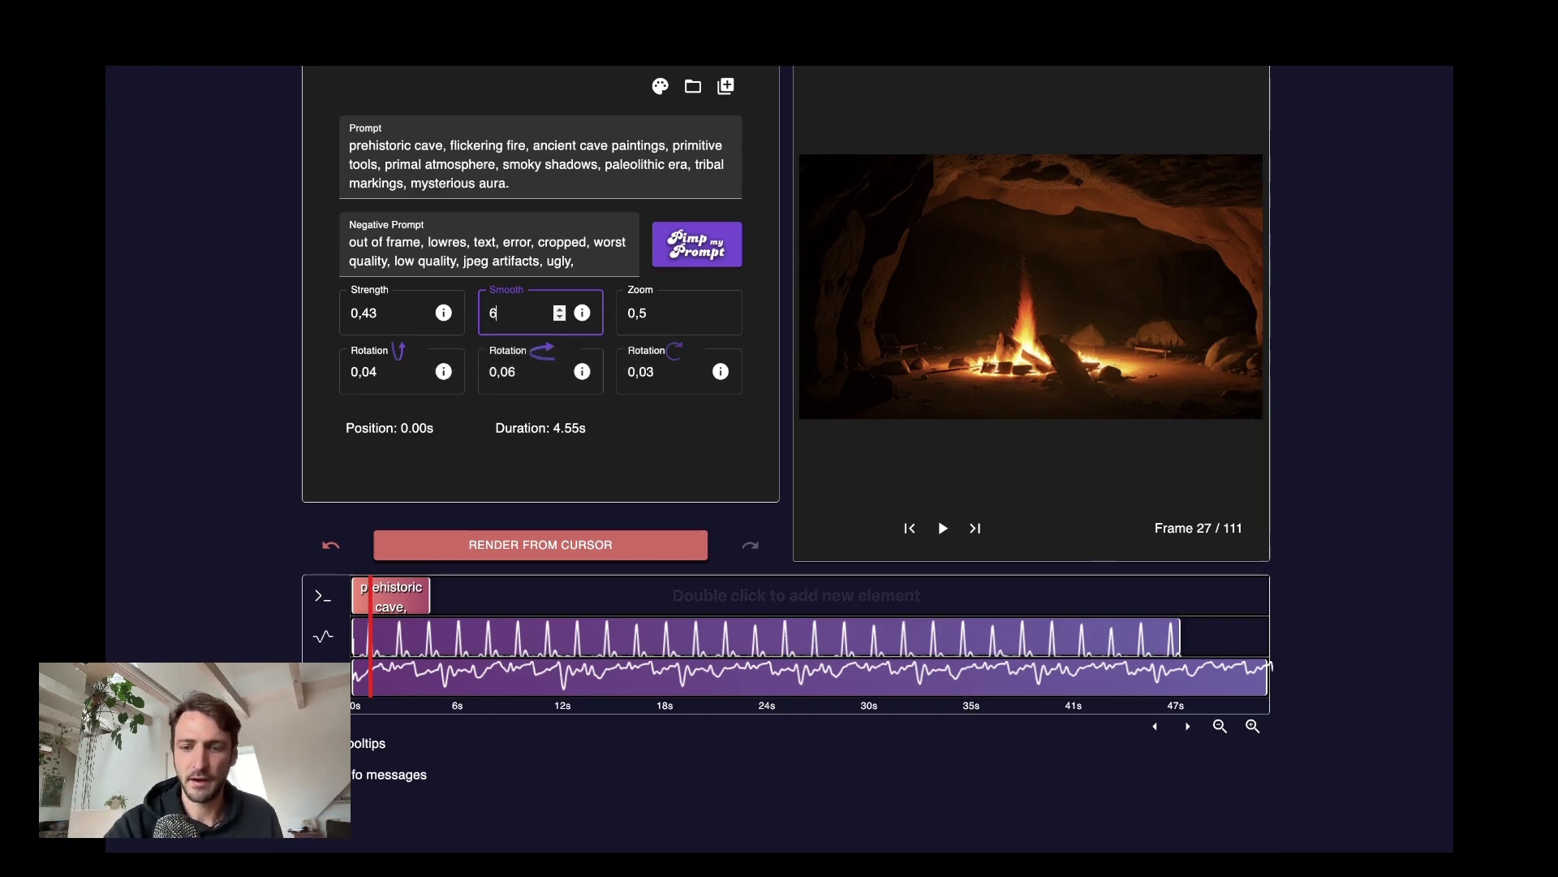
left_click(1126, 848)
key("space")
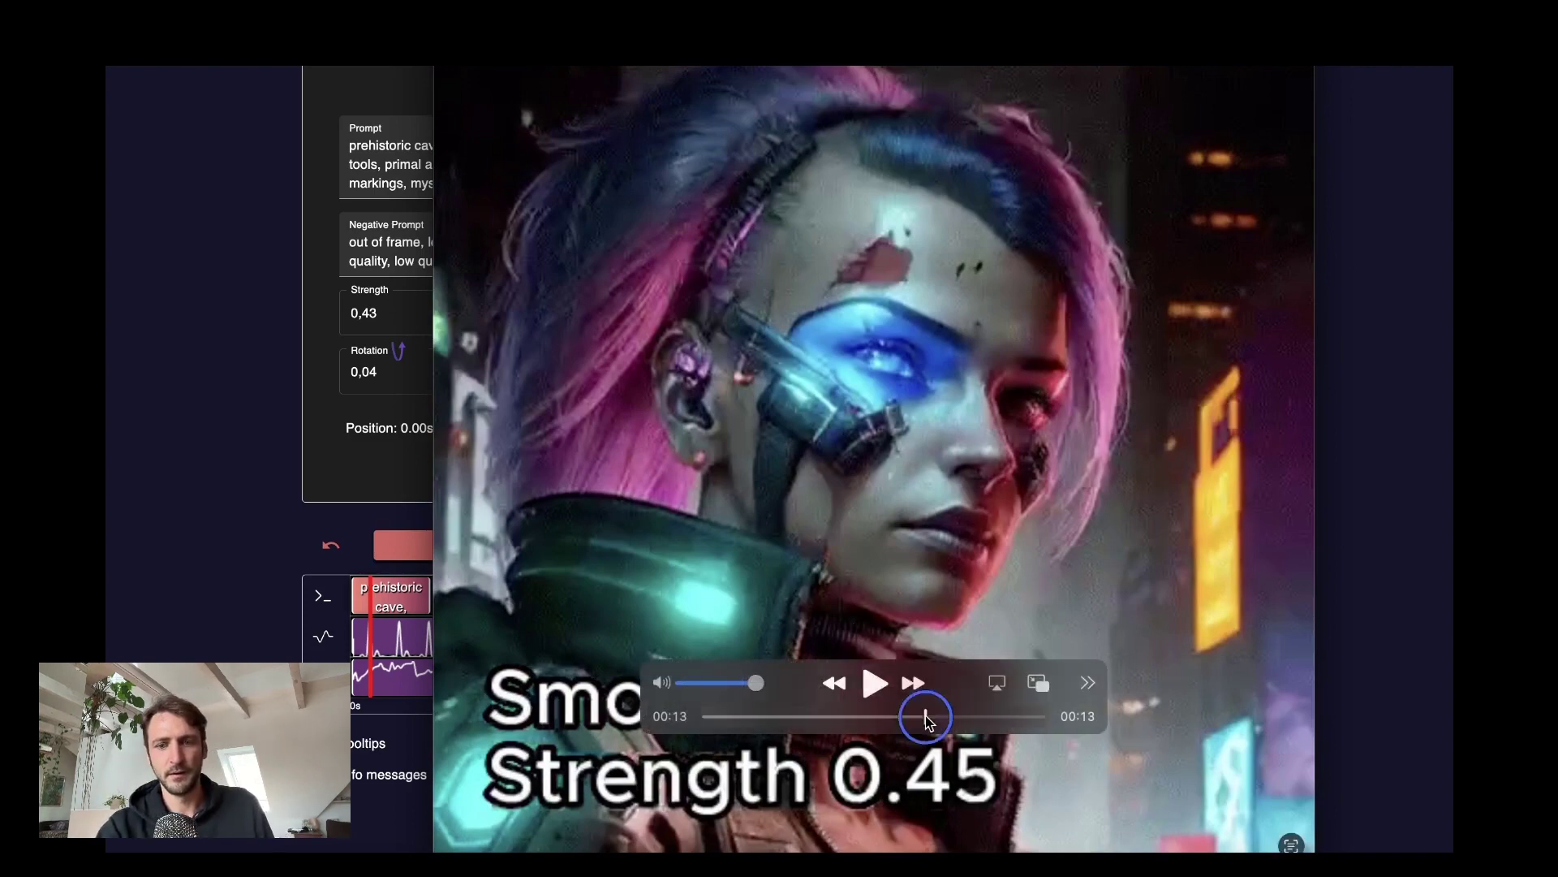
left_click(925, 716)
left_click(875, 684)
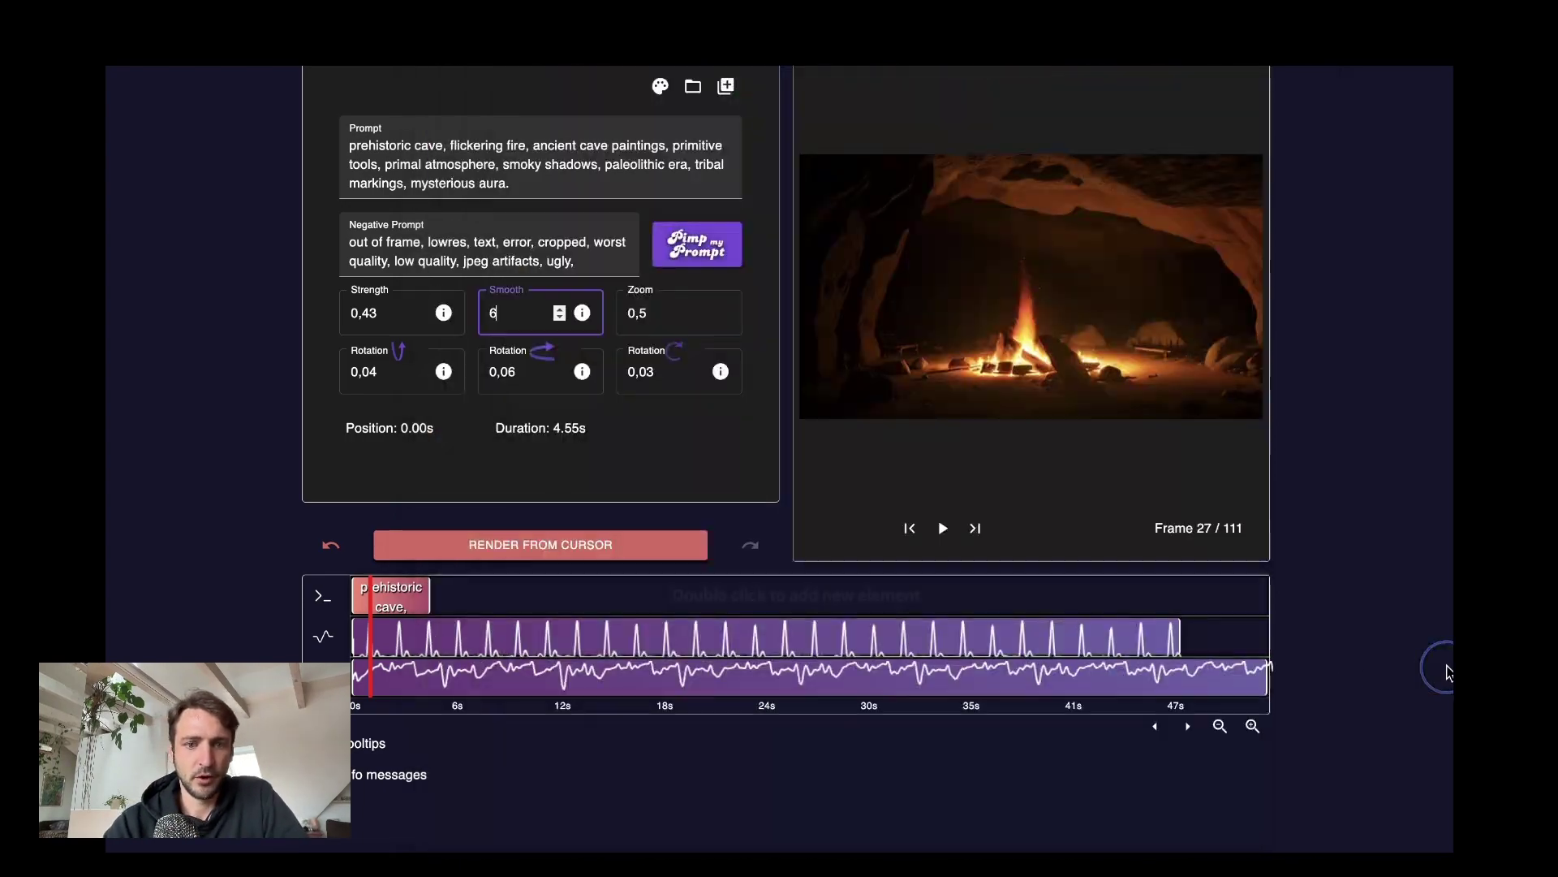
left_click(1406, 668)
left_click(827, 650)
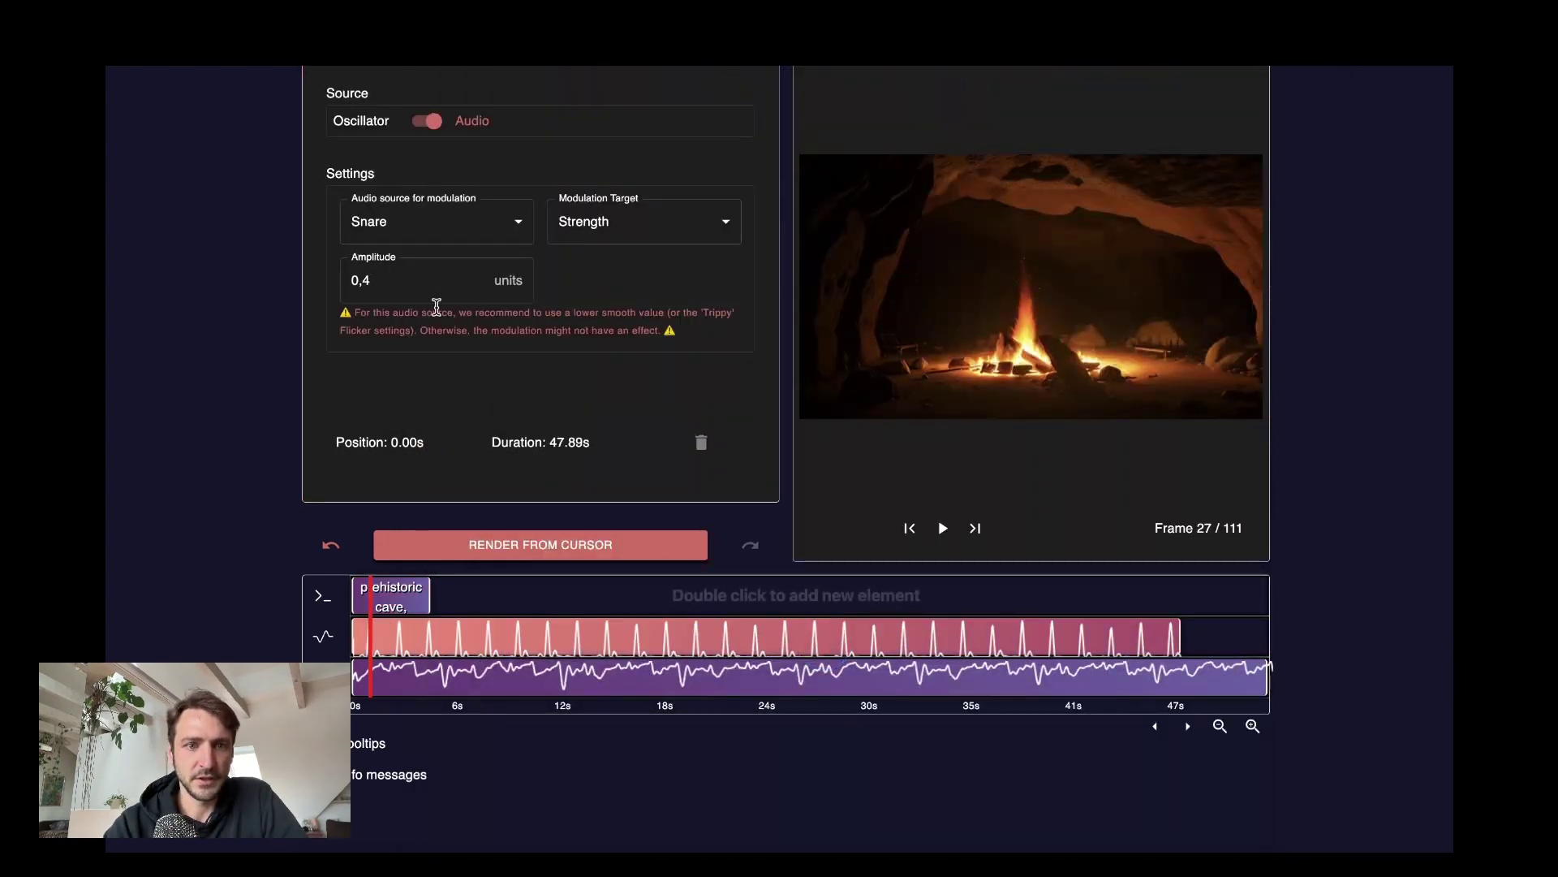
left_click(409, 597)
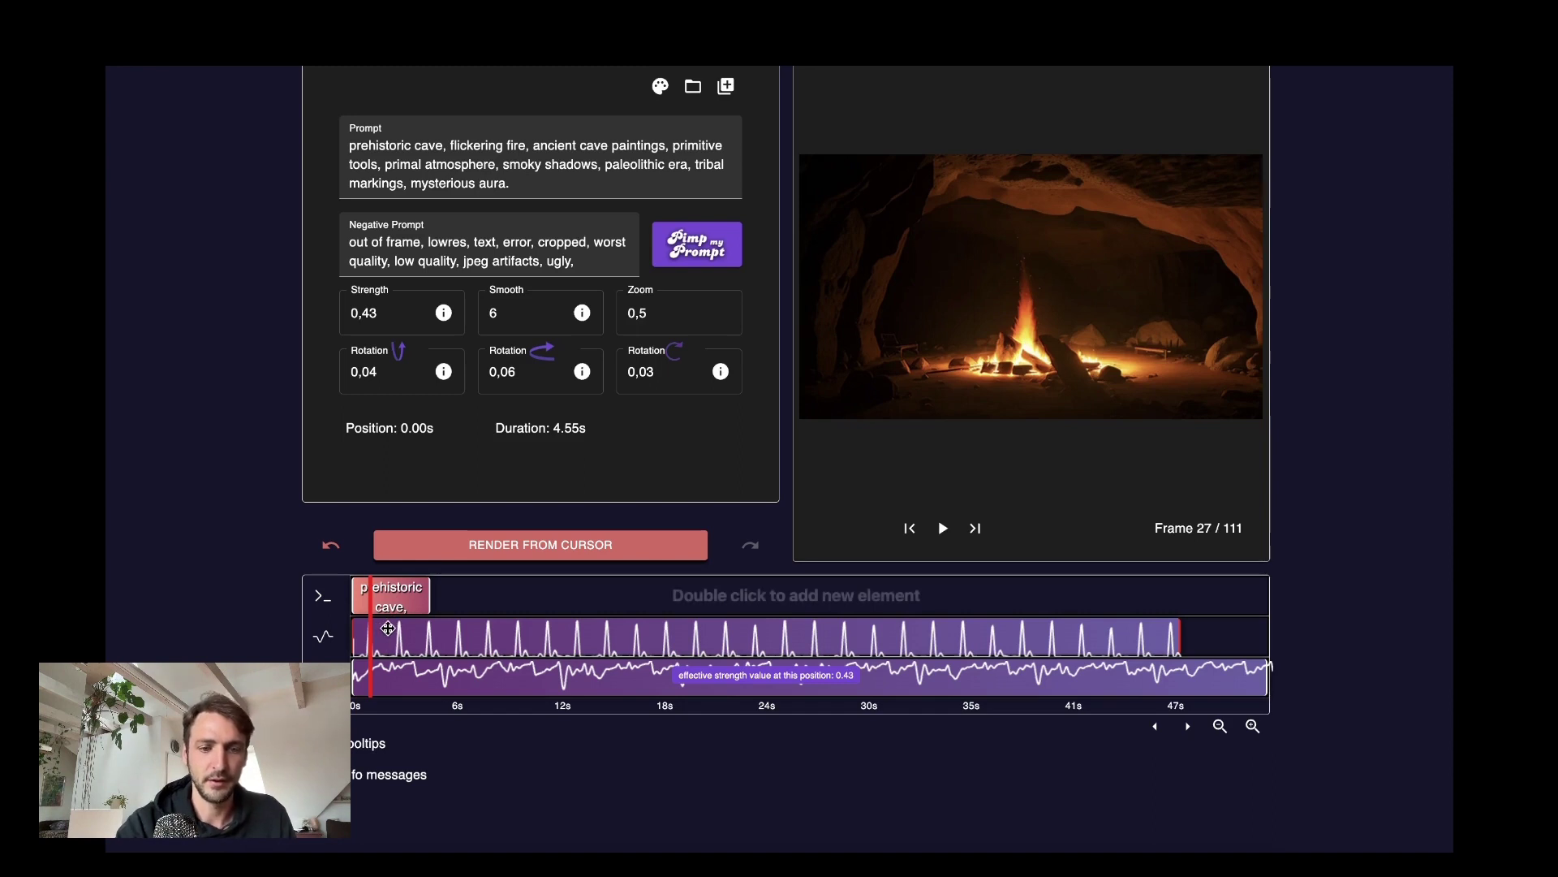
left_click(391, 628)
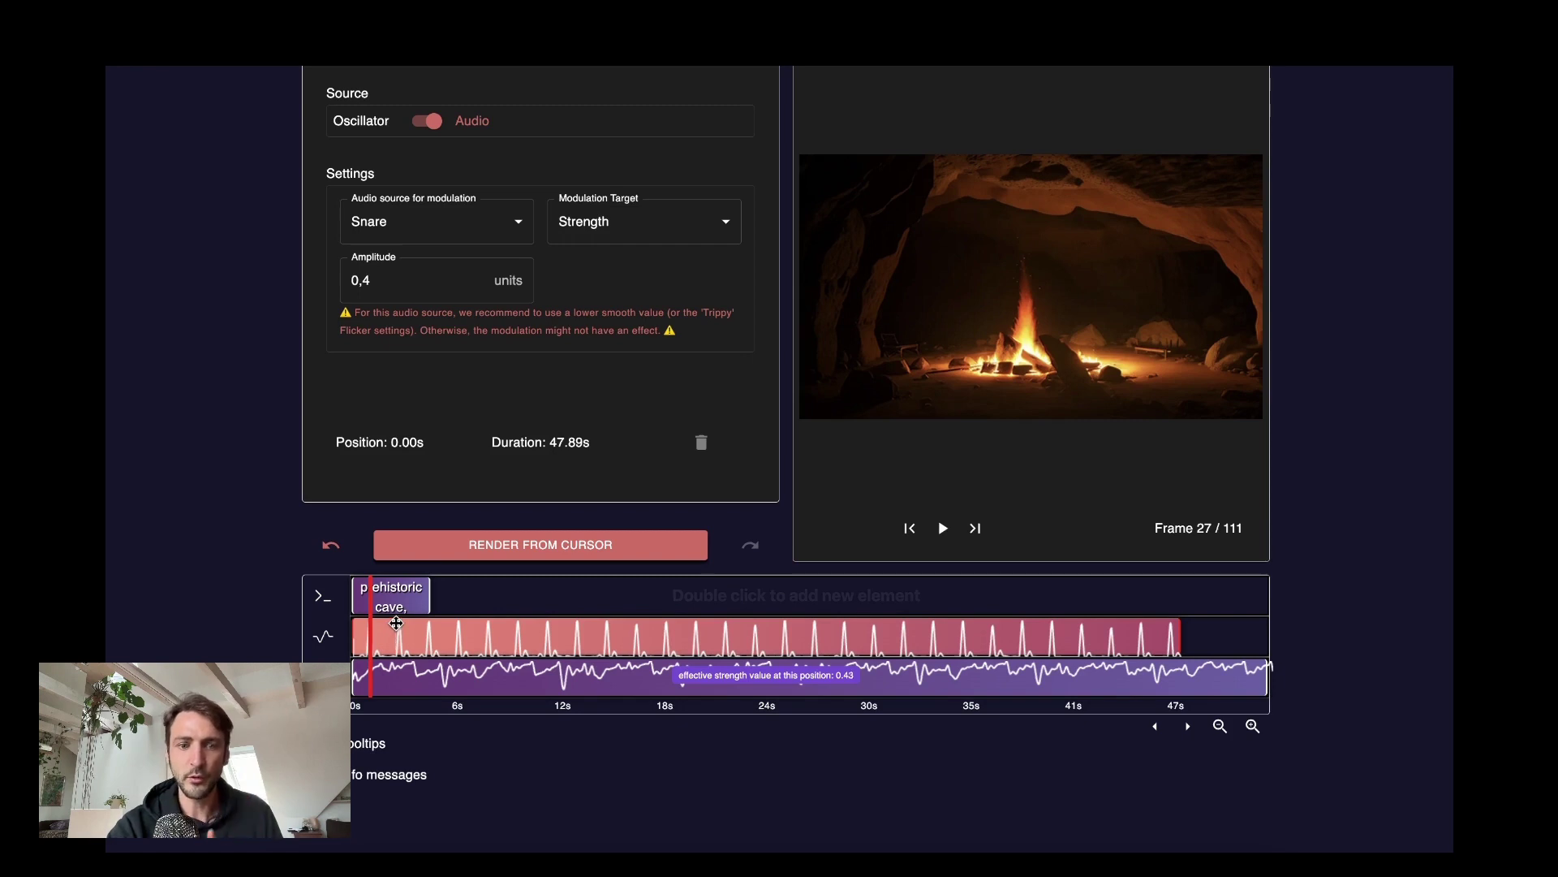
left_click(394, 601)
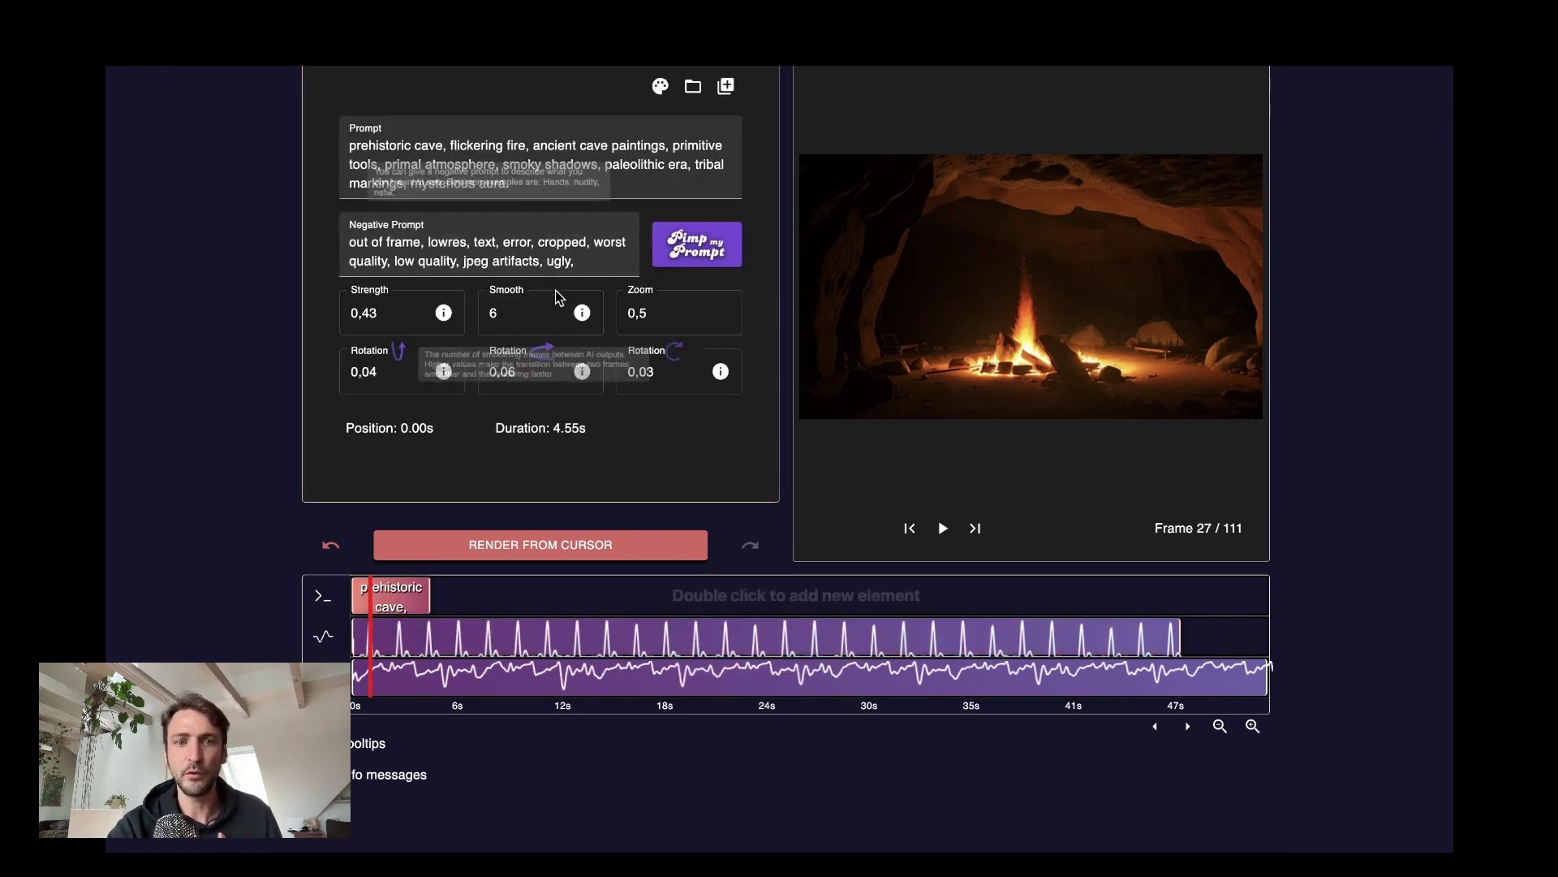
Set the cave prompt's Smooth to 2, then switch to Easy mode and back to Pro.
left_click(560, 318)
left_click(560, 318)
left_click(560, 318)
left_click(560, 318)
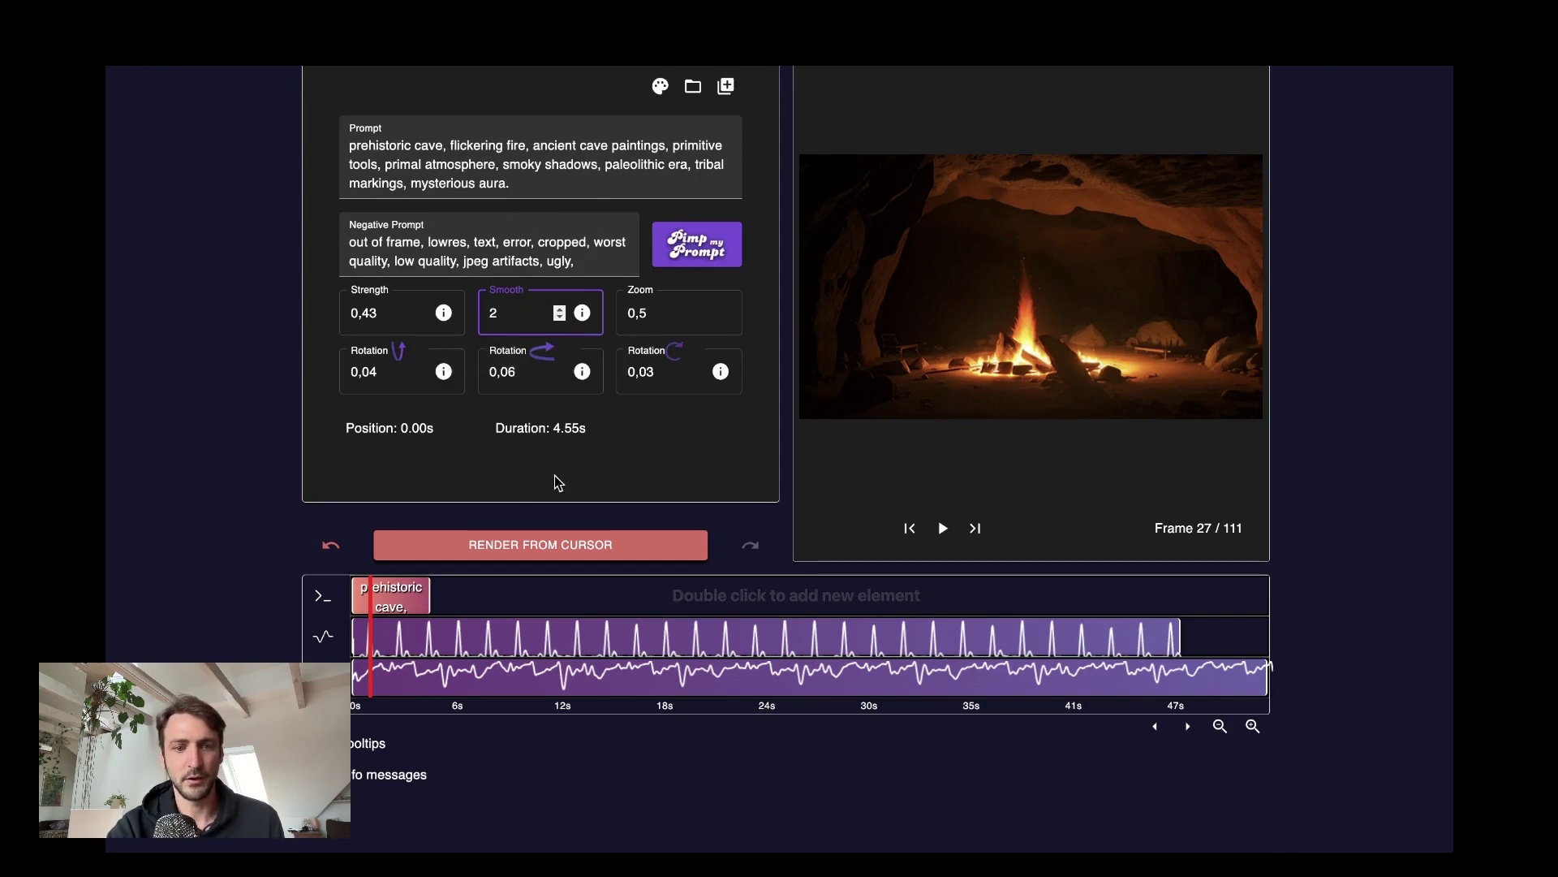
scroll(693, 162, "up", 2)
left_click(688, 128)
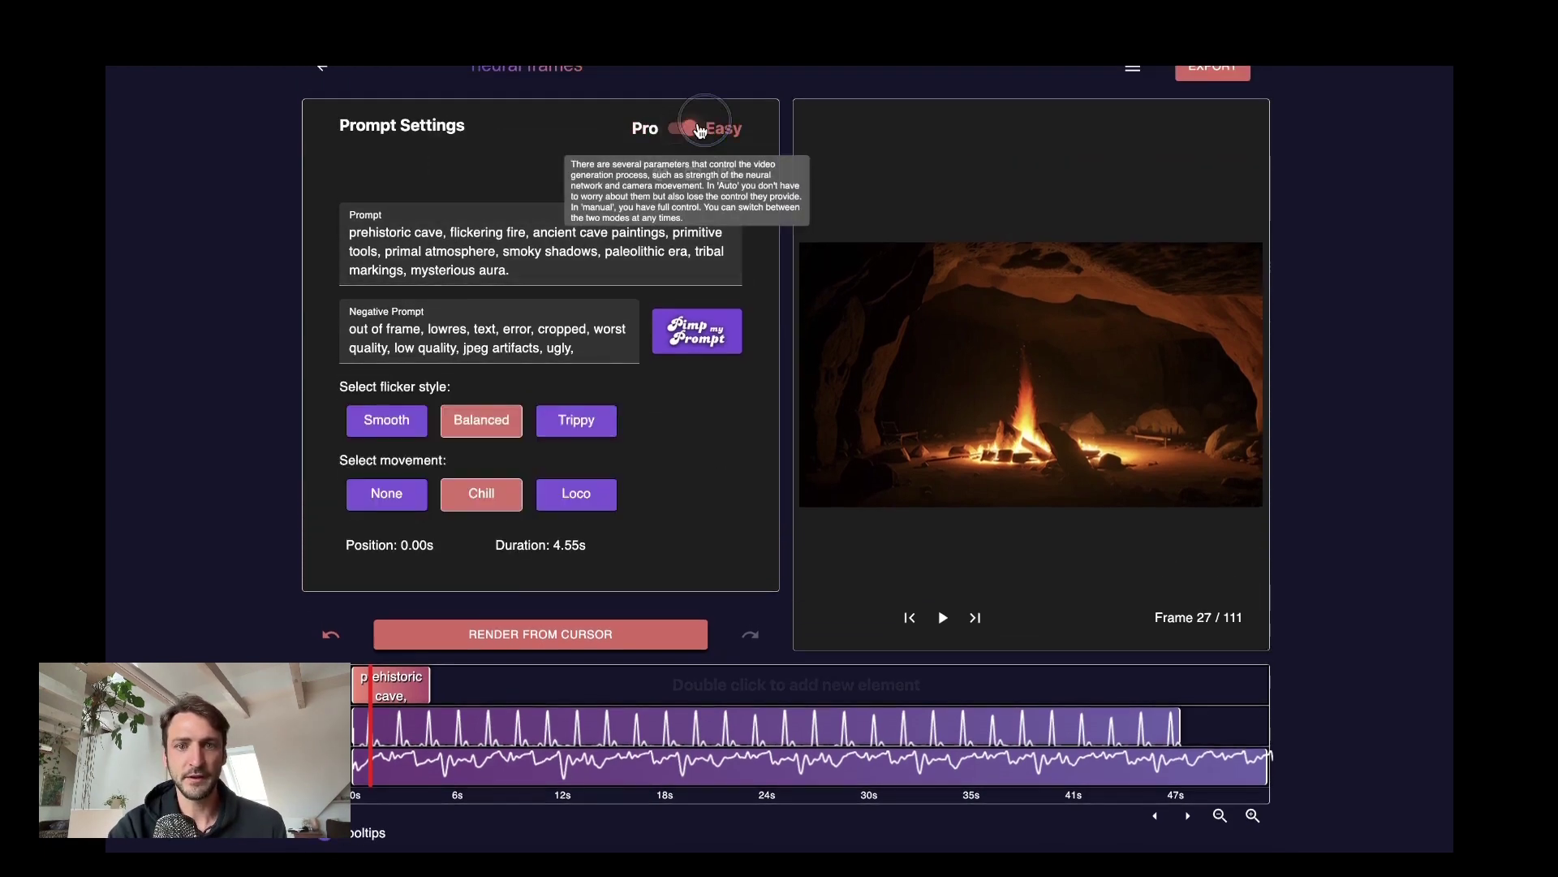
mouse_move(584, 431)
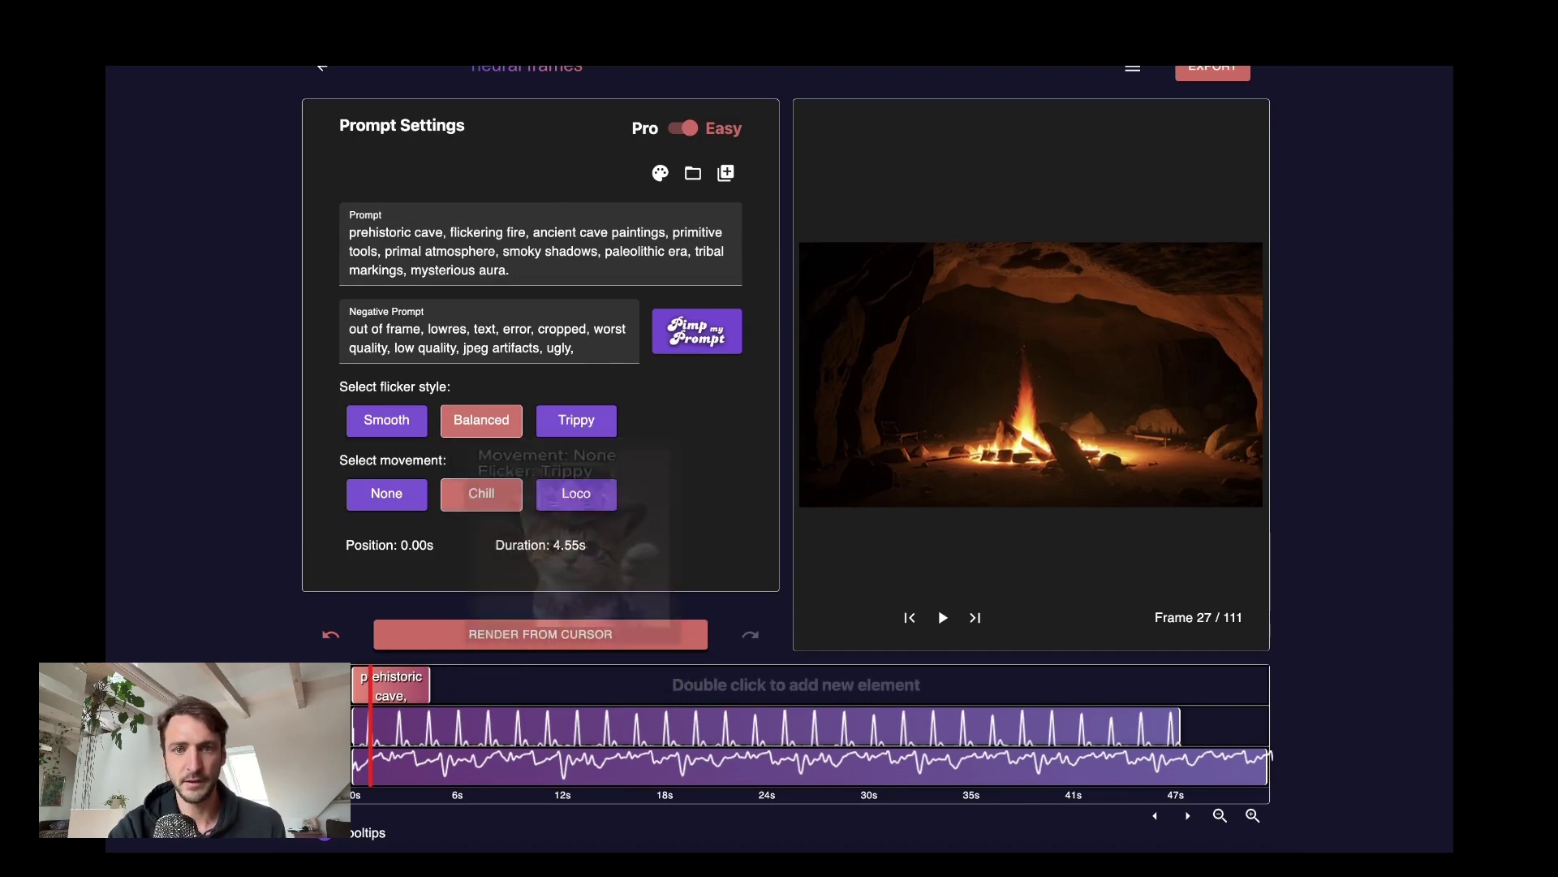
left_click(686, 126)
Bring up the snare modulation's settings from the timeline.
scroll(779, 560, "down", 1)
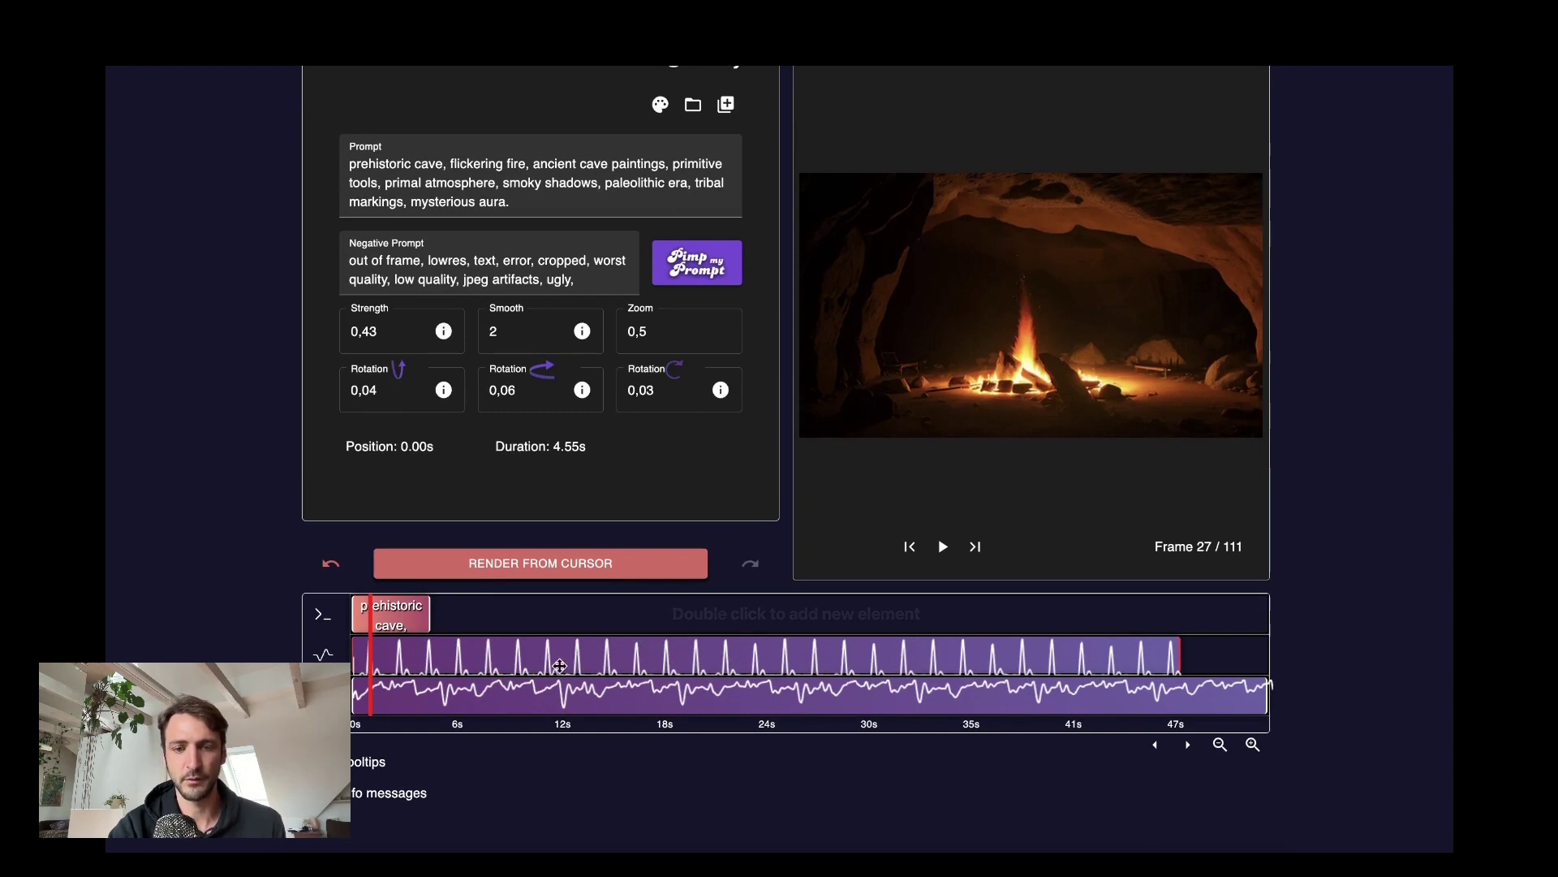
mouse_move(573, 349)
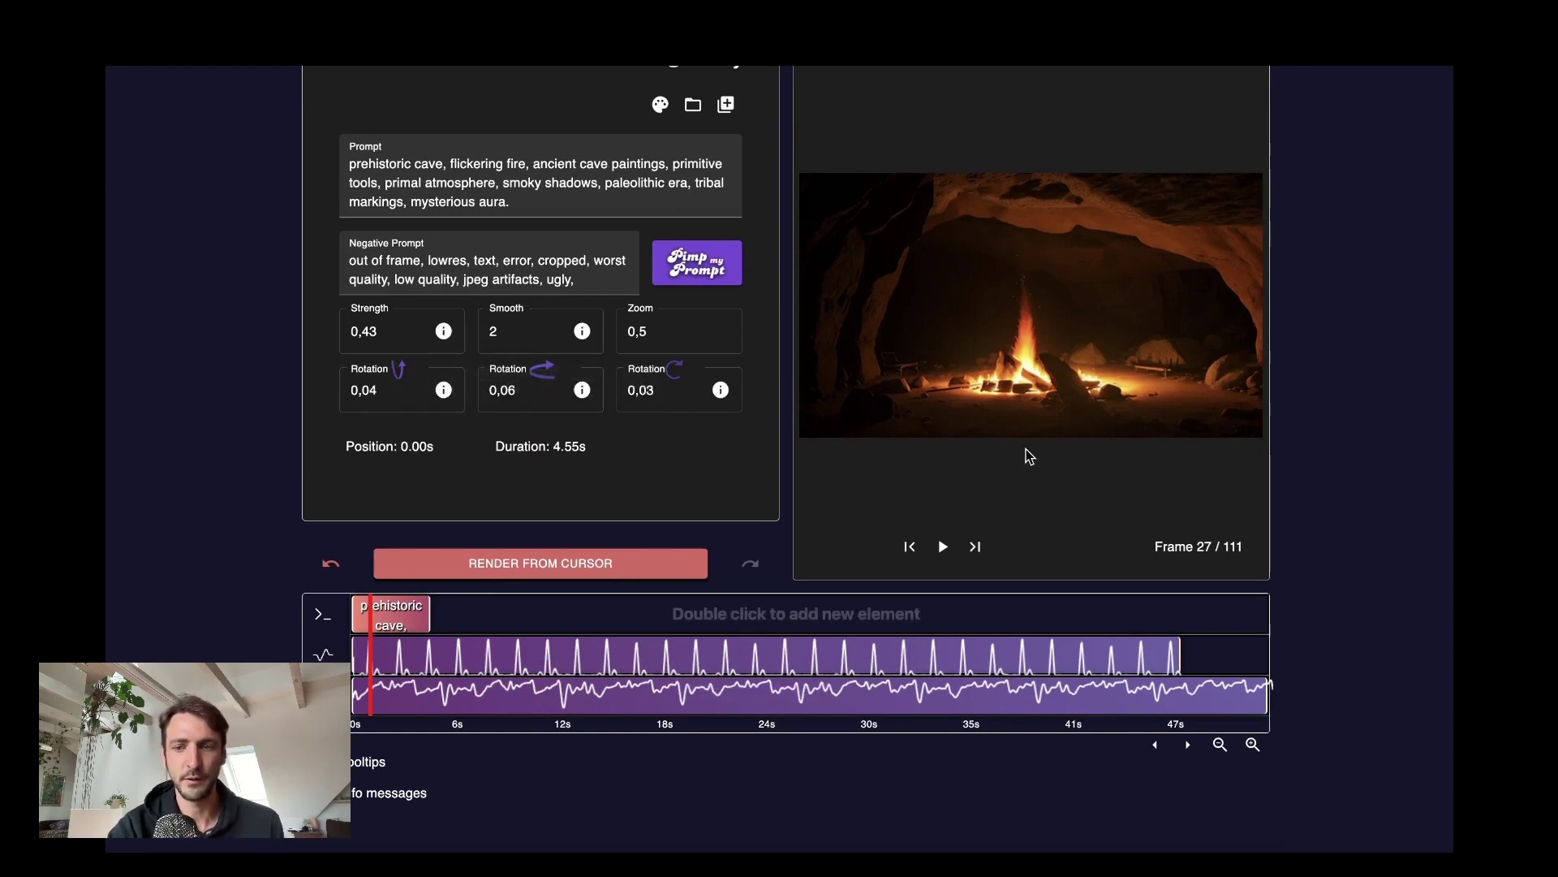
left_click(724, 656)
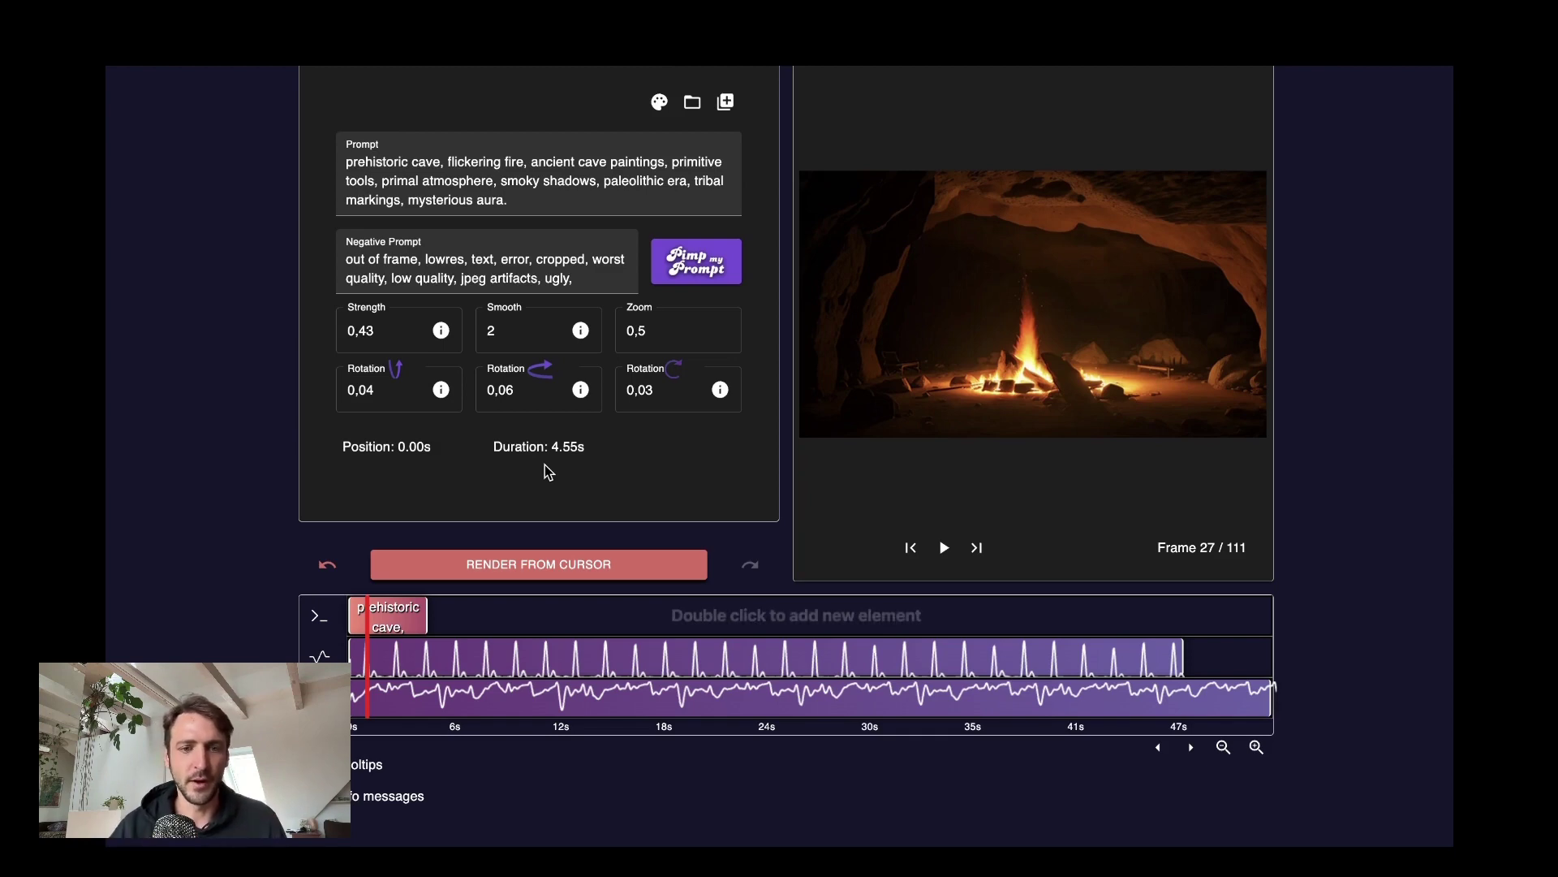
Set the cave prompt's rotations and Zoom to 0, lower Strength to 0,32, and show the snare modulation.
scroll(535, 487, "up", 1)
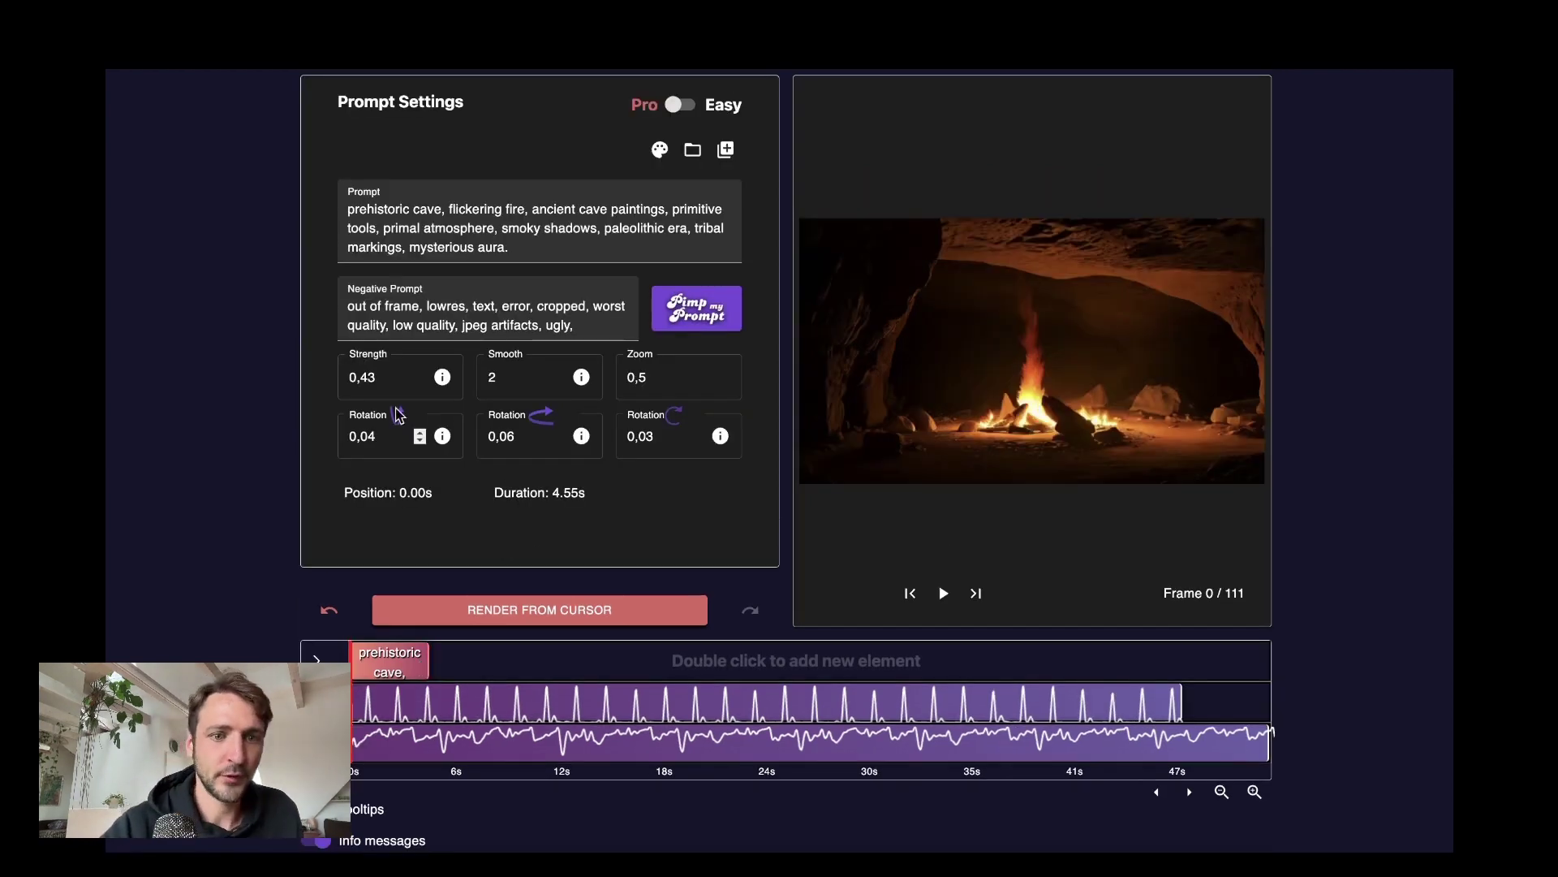
left_click(386, 436)
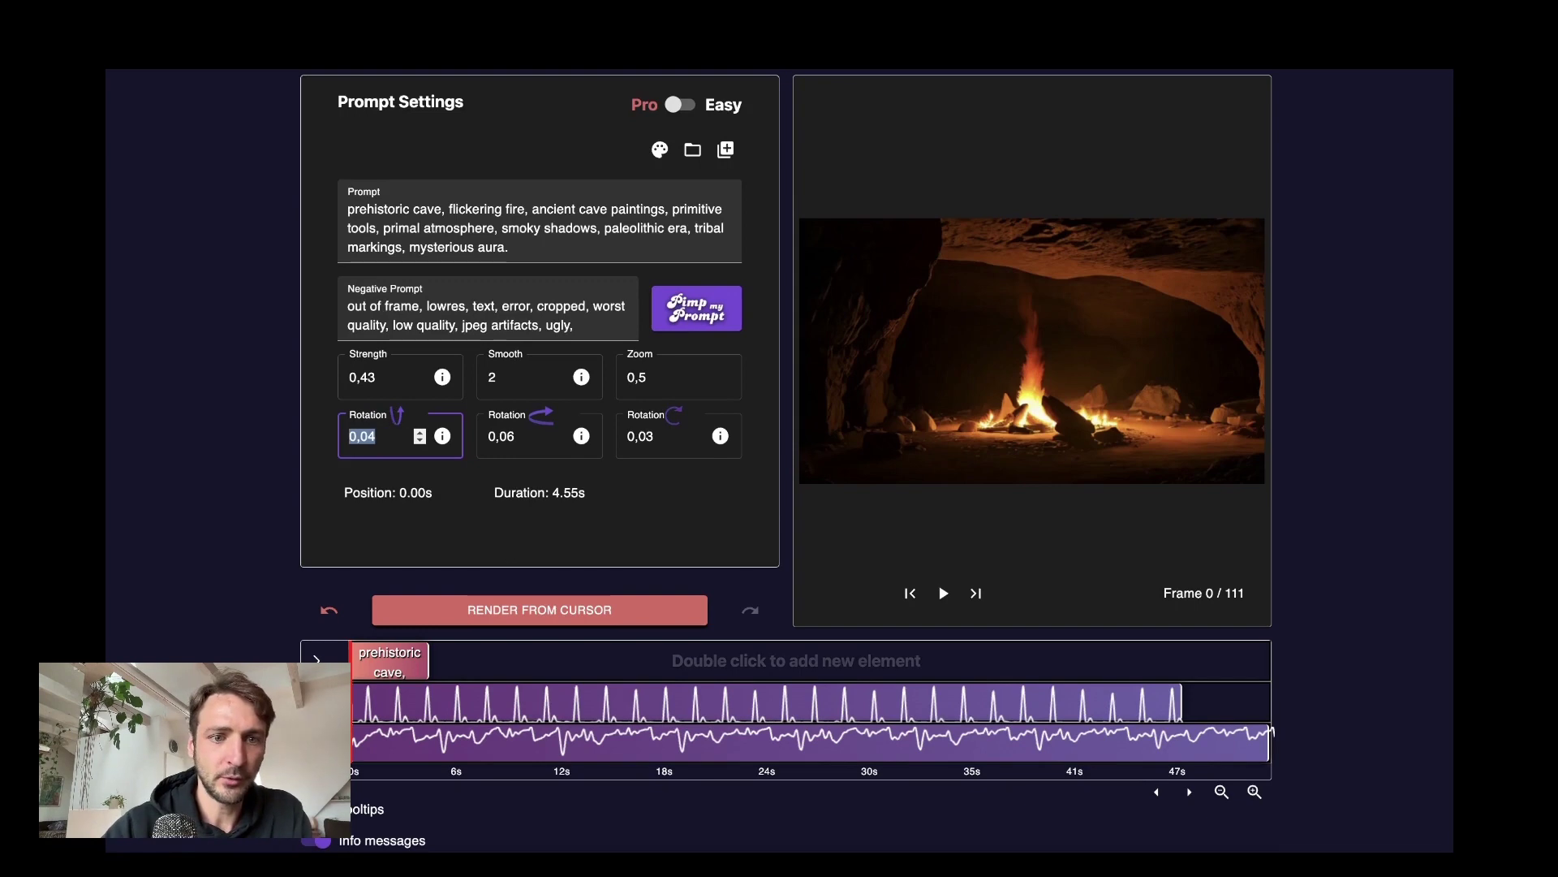
key("Tab")
type("0")
key("Tab")
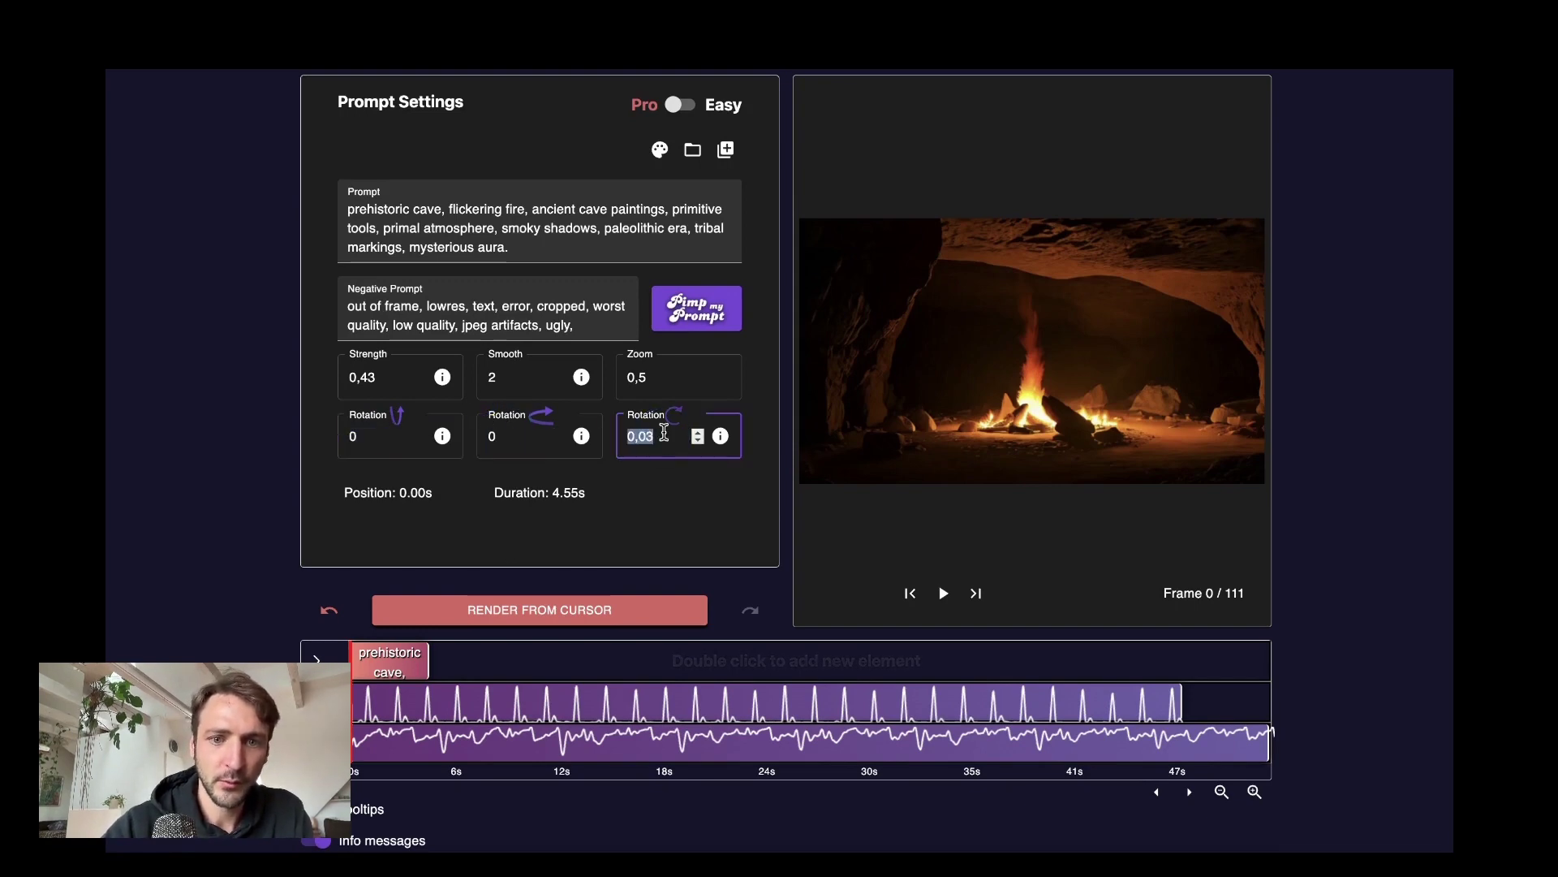
type("0")
key("shift+Tab")
type("0")
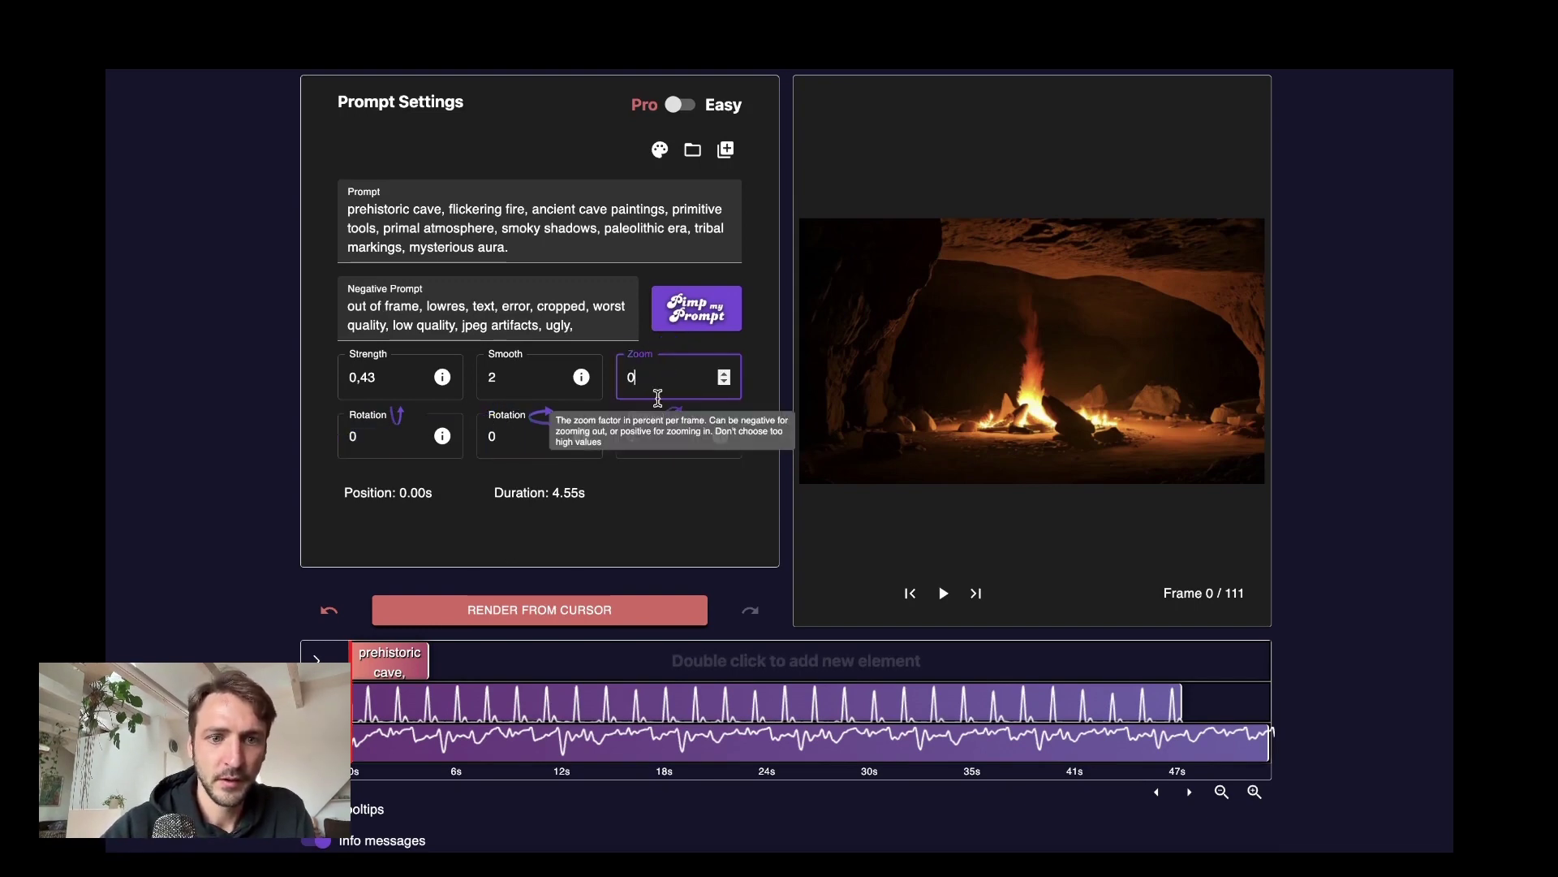
left_click(417, 382)
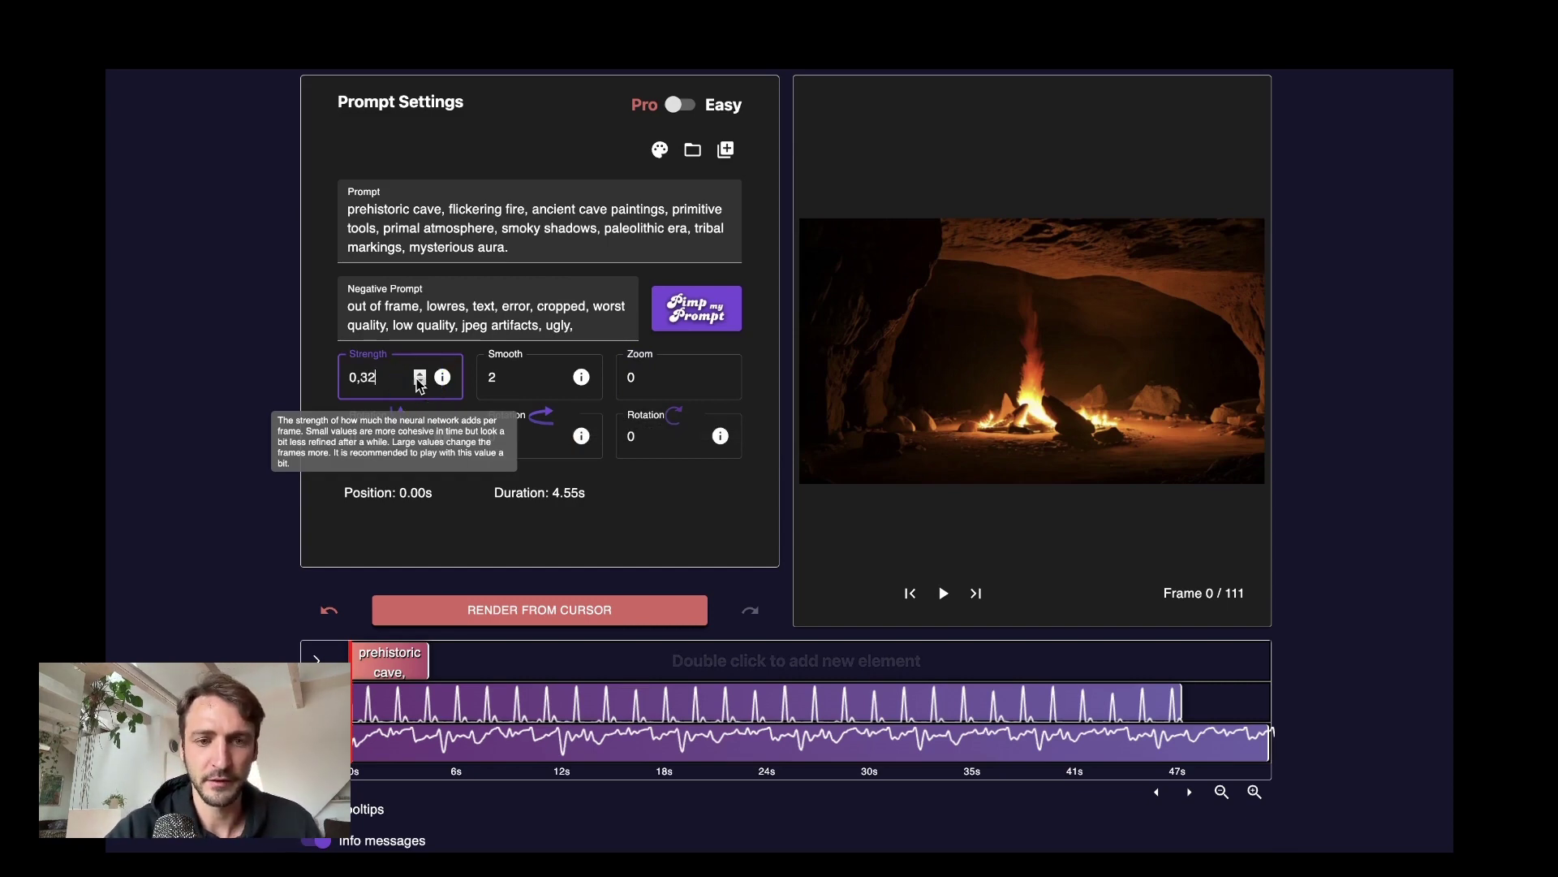
left_click(471, 703)
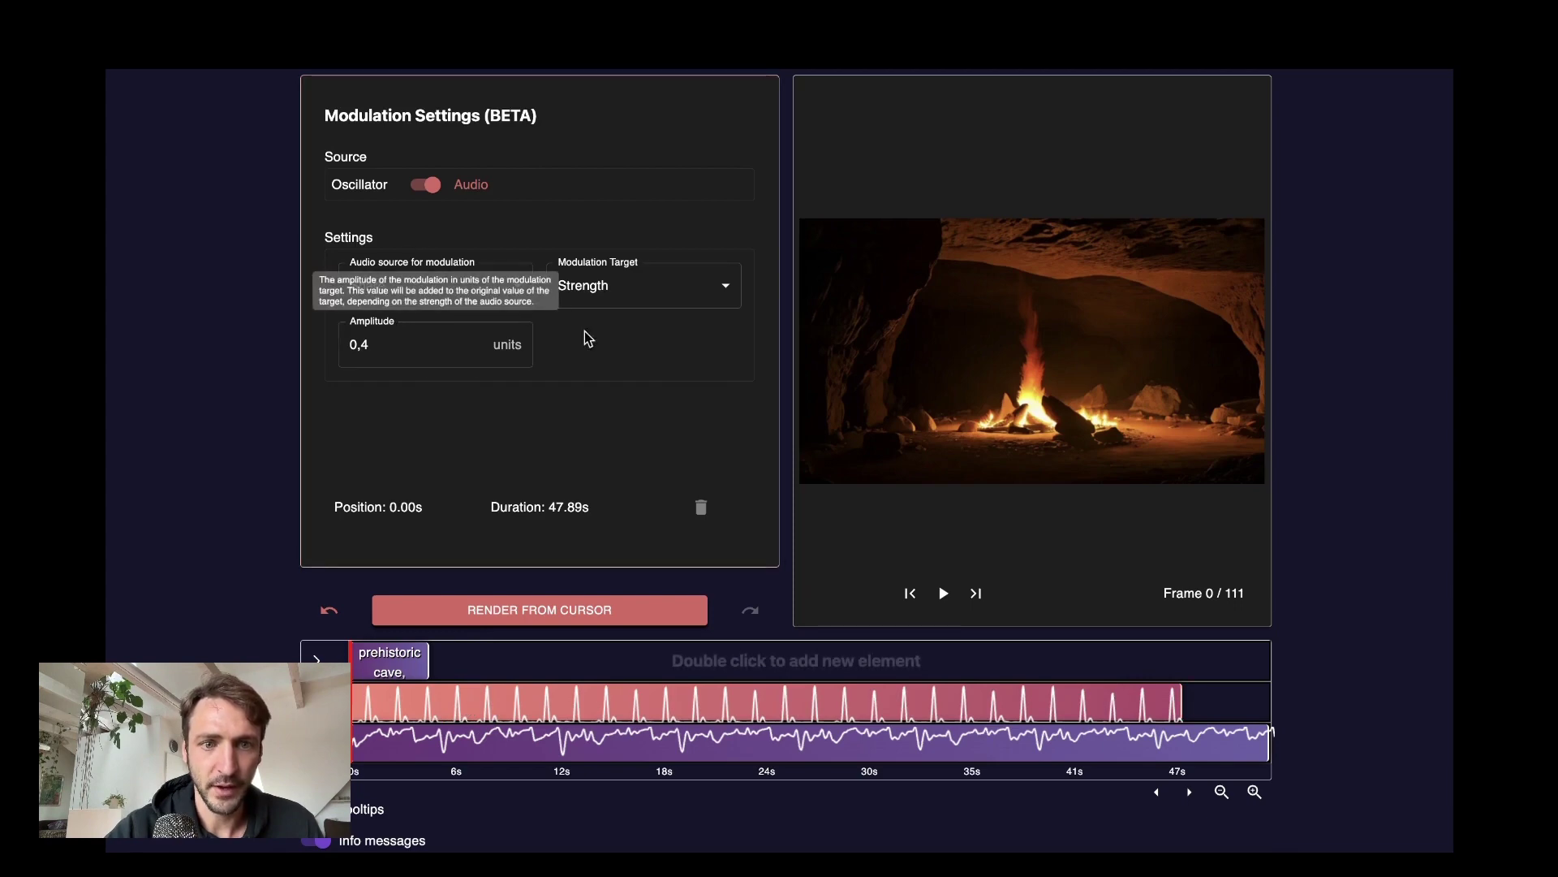
Lower the snare modulation amplitude to 0,32 and lengthen the cave prompt clip to 9.98 s.
left_click(479, 349)
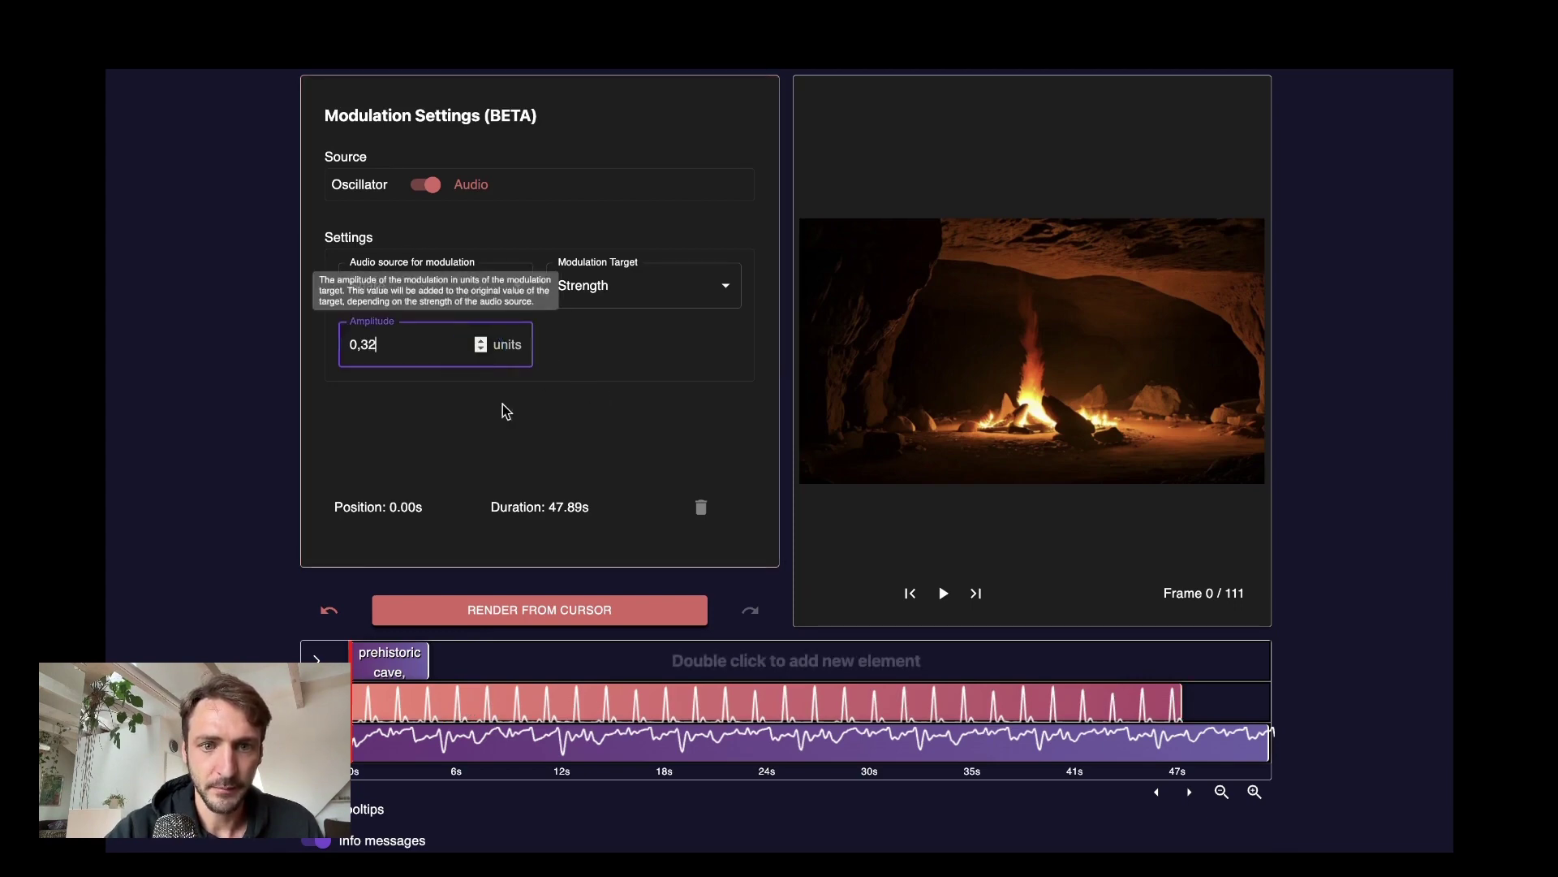
left_click(447, 705)
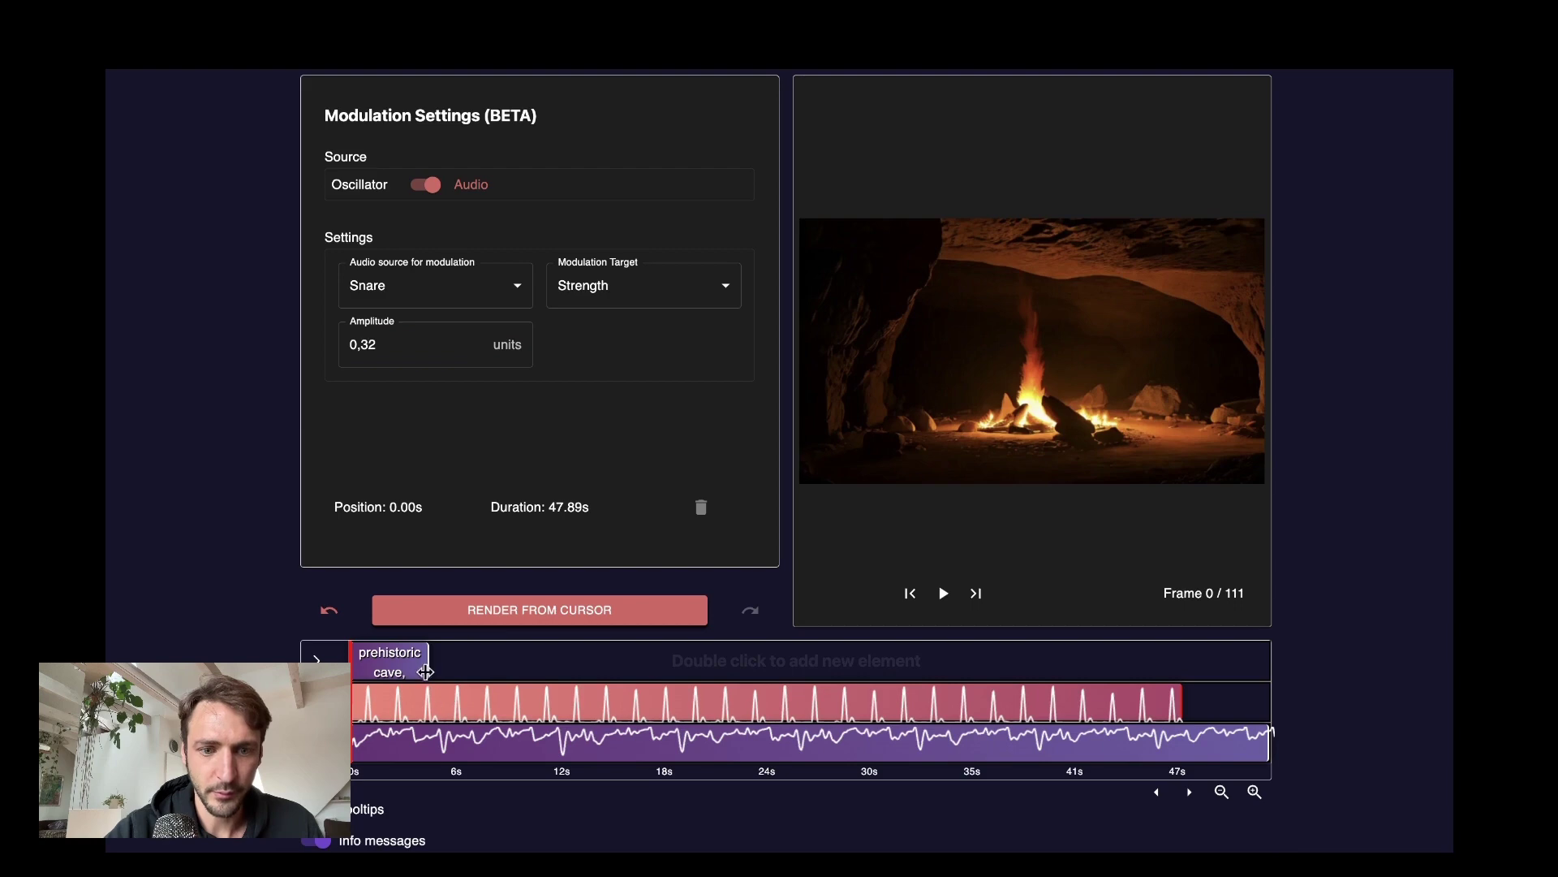
left_click_drag(425, 672, 523, 670)
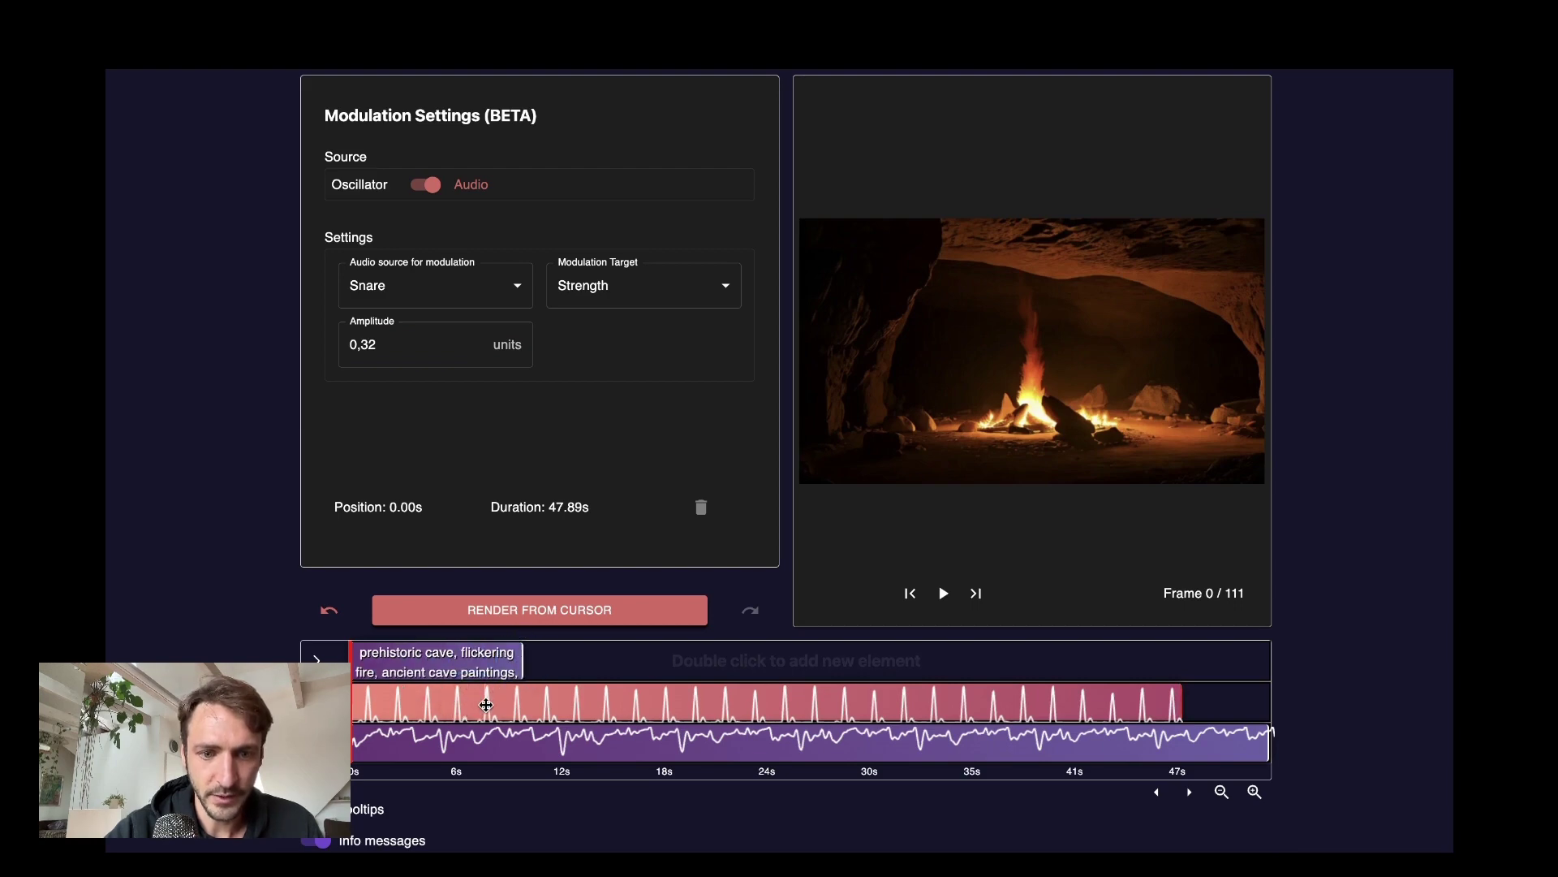
mouse_move(485, 704)
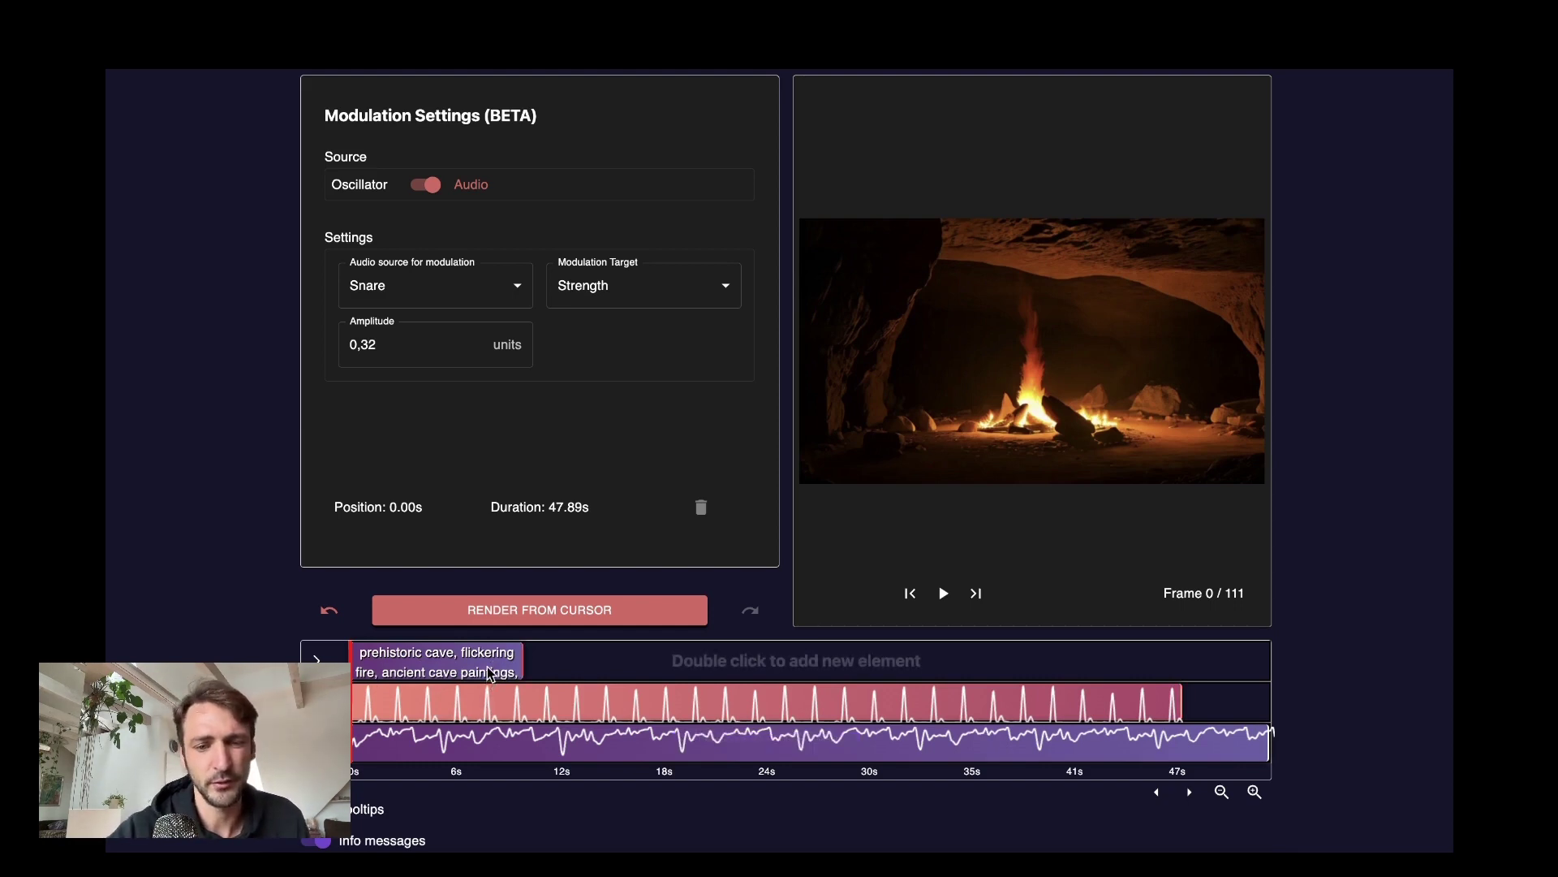
left_click(489, 673)
left_click(489, 690)
left_click(465, 662)
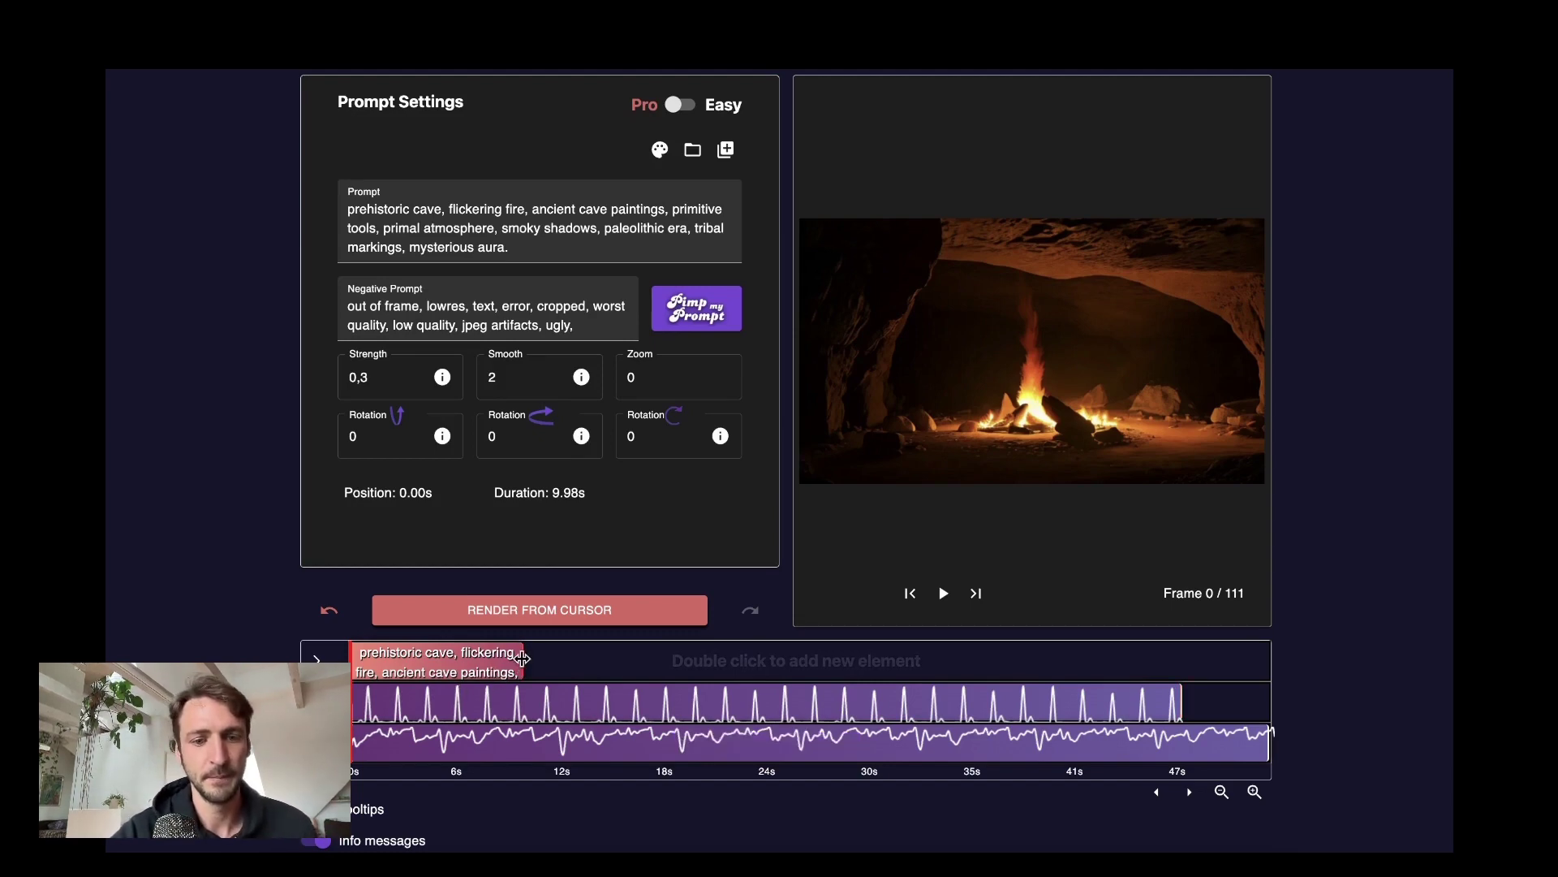
Shorten the cave prompt to about 4.4 s and add an enriched 'prehistoric cavemenn sitting by a fire' prompt.
left_click_drag(522, 659, 476, 651)
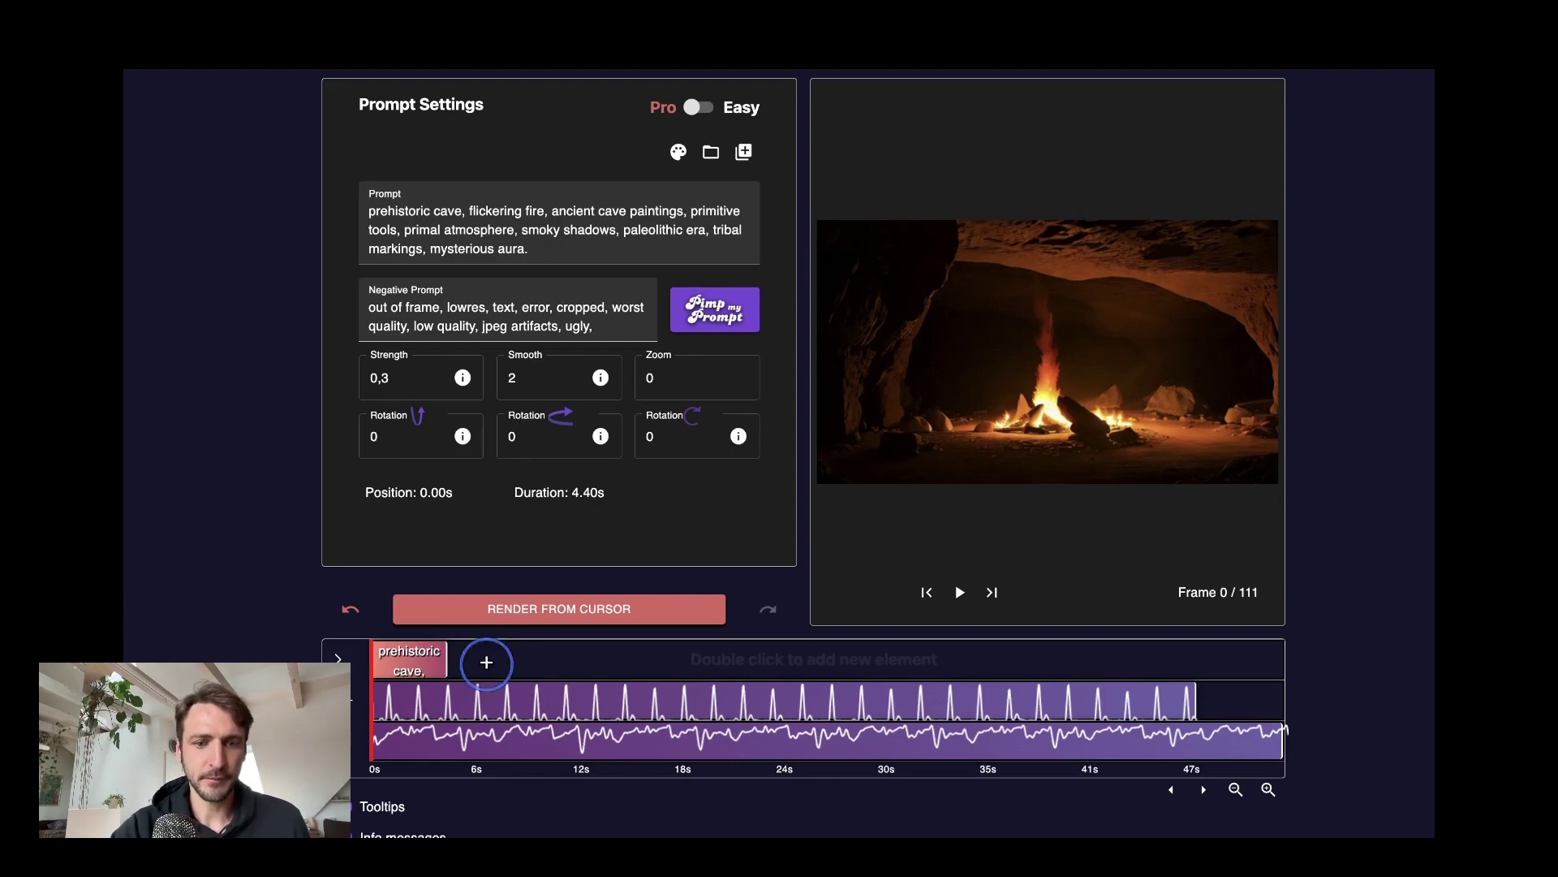
double_click(486, 662)
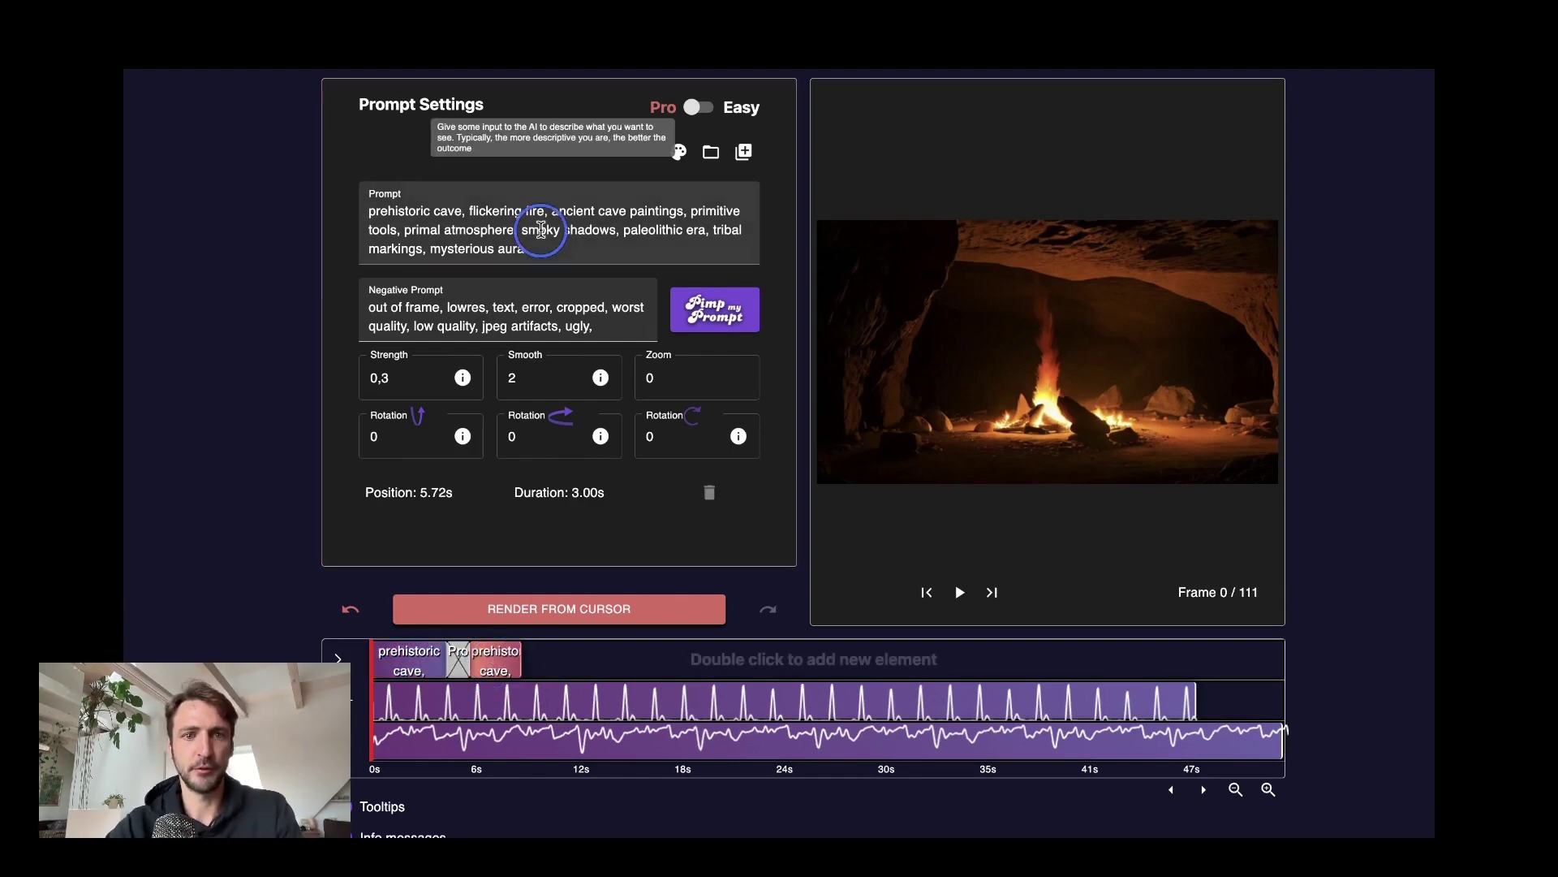
triple_click(540, 231)
type("prehistoric ")
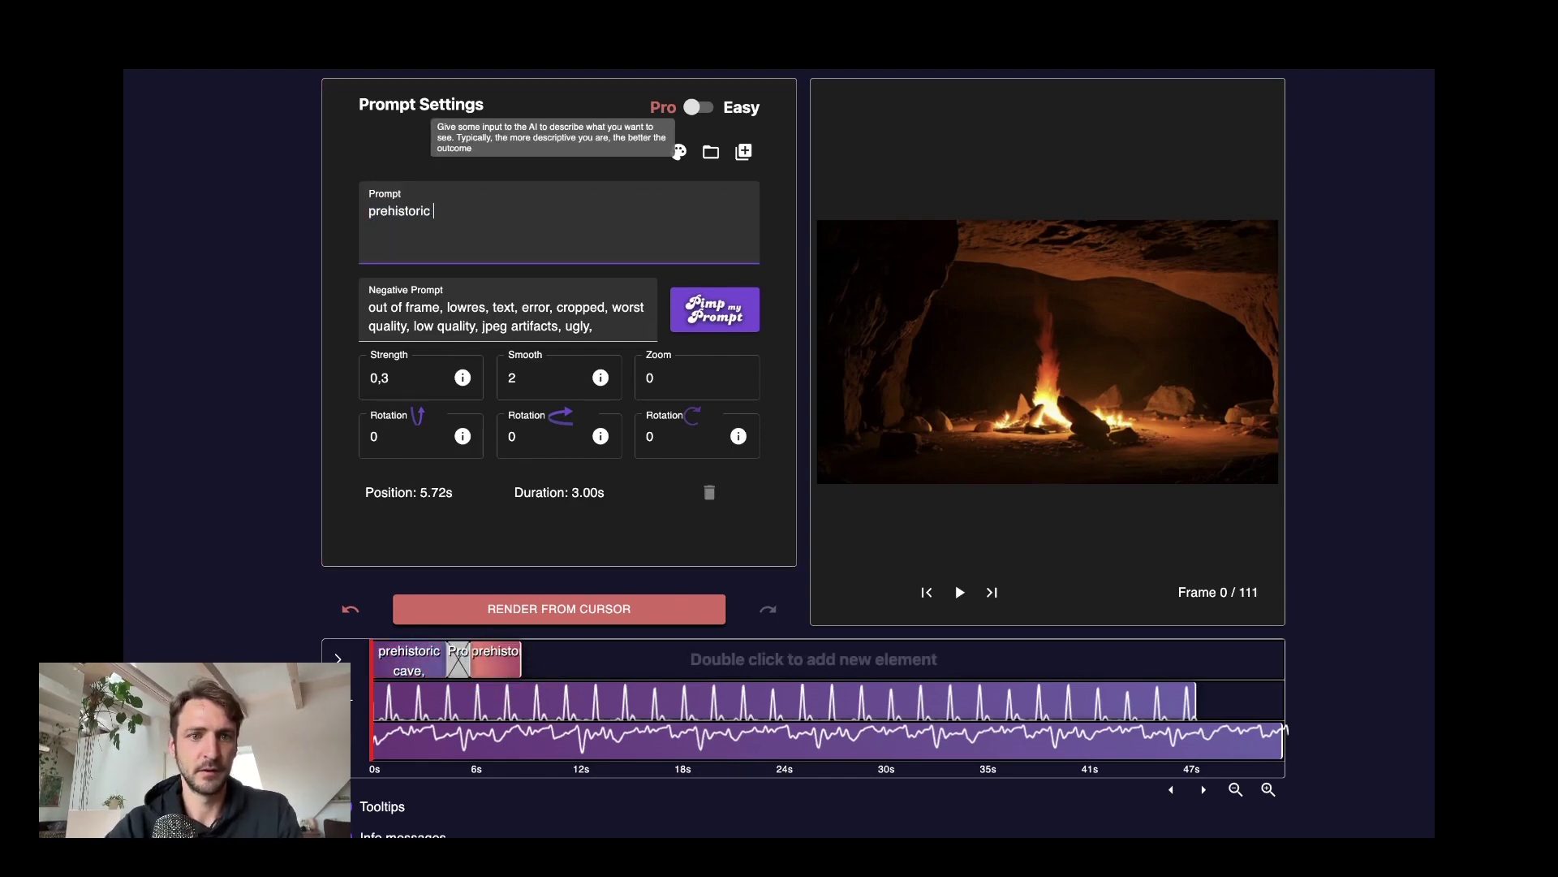
type("cavemenn sitting by a fire")
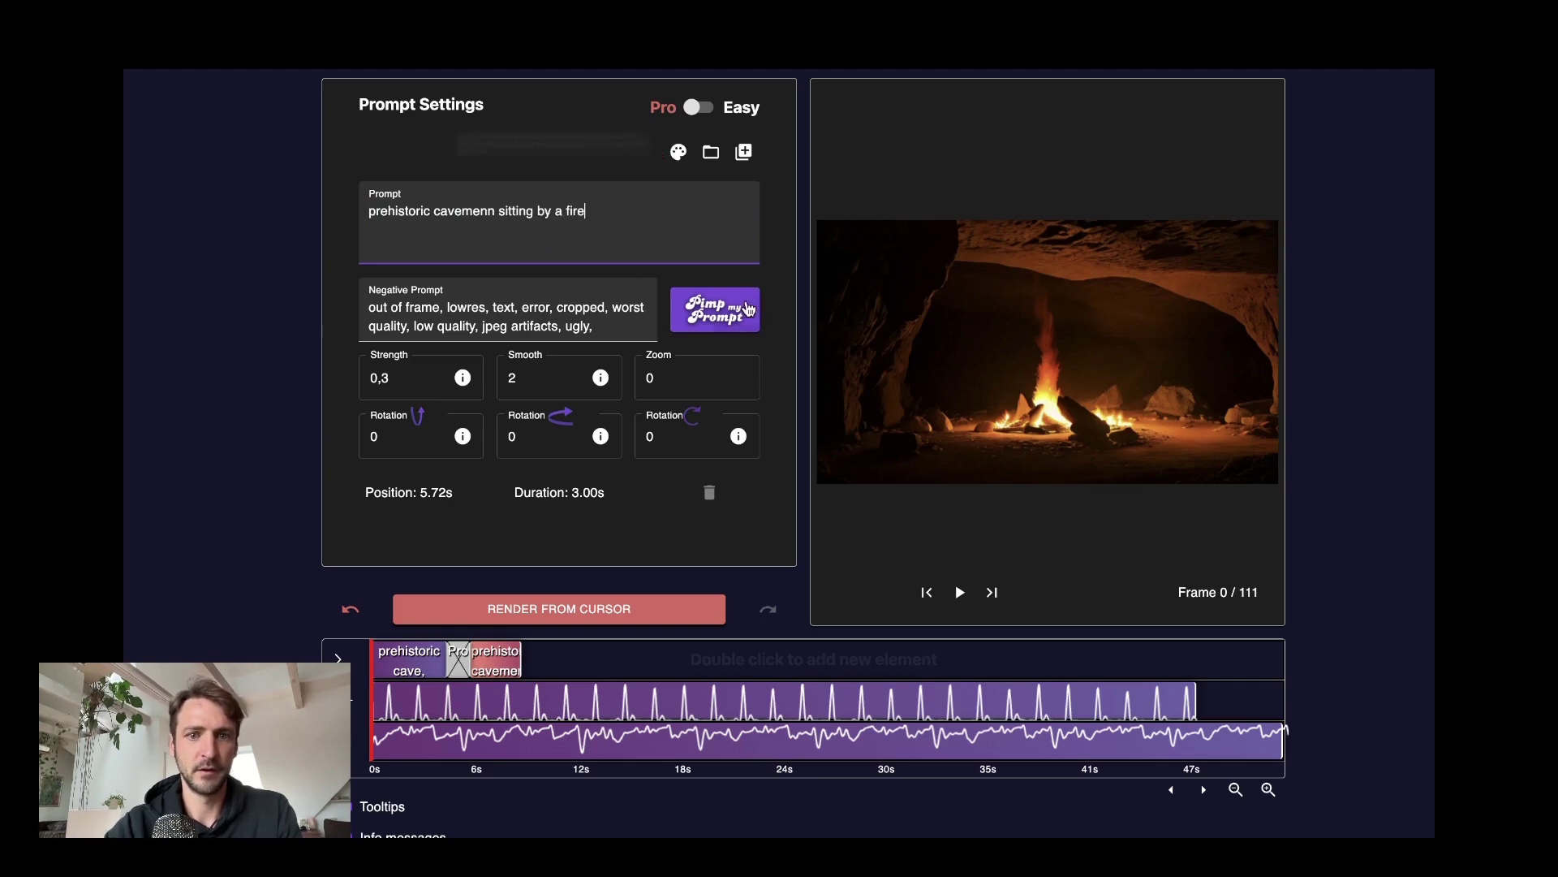
left_click(739, 309)
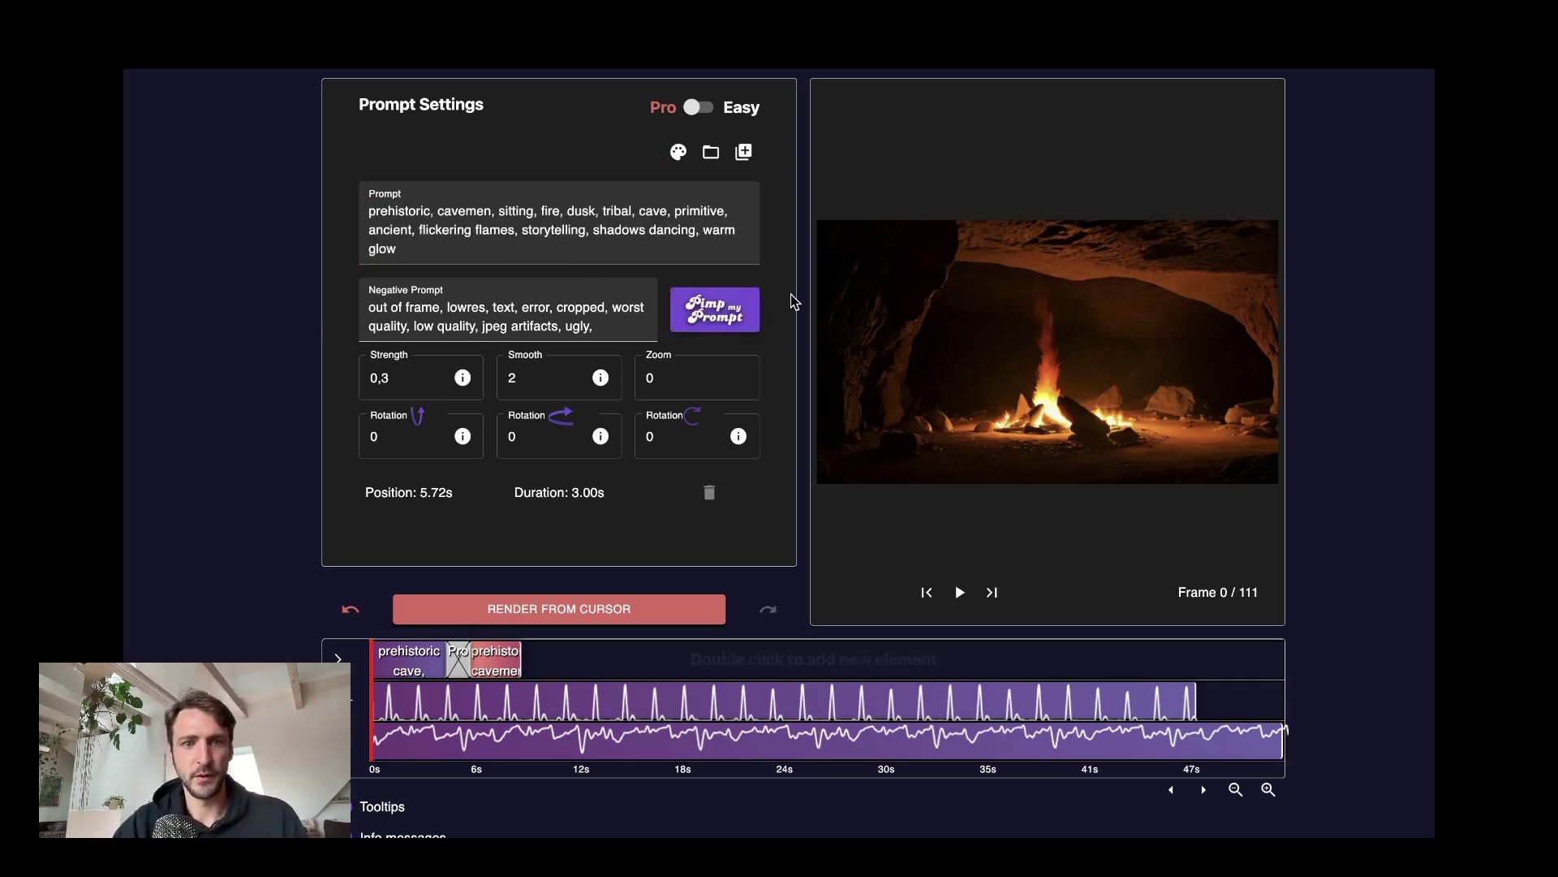
Add a new prompt at 10.68 s and write the cavemen fighting prompt.
double_click(554, 654)
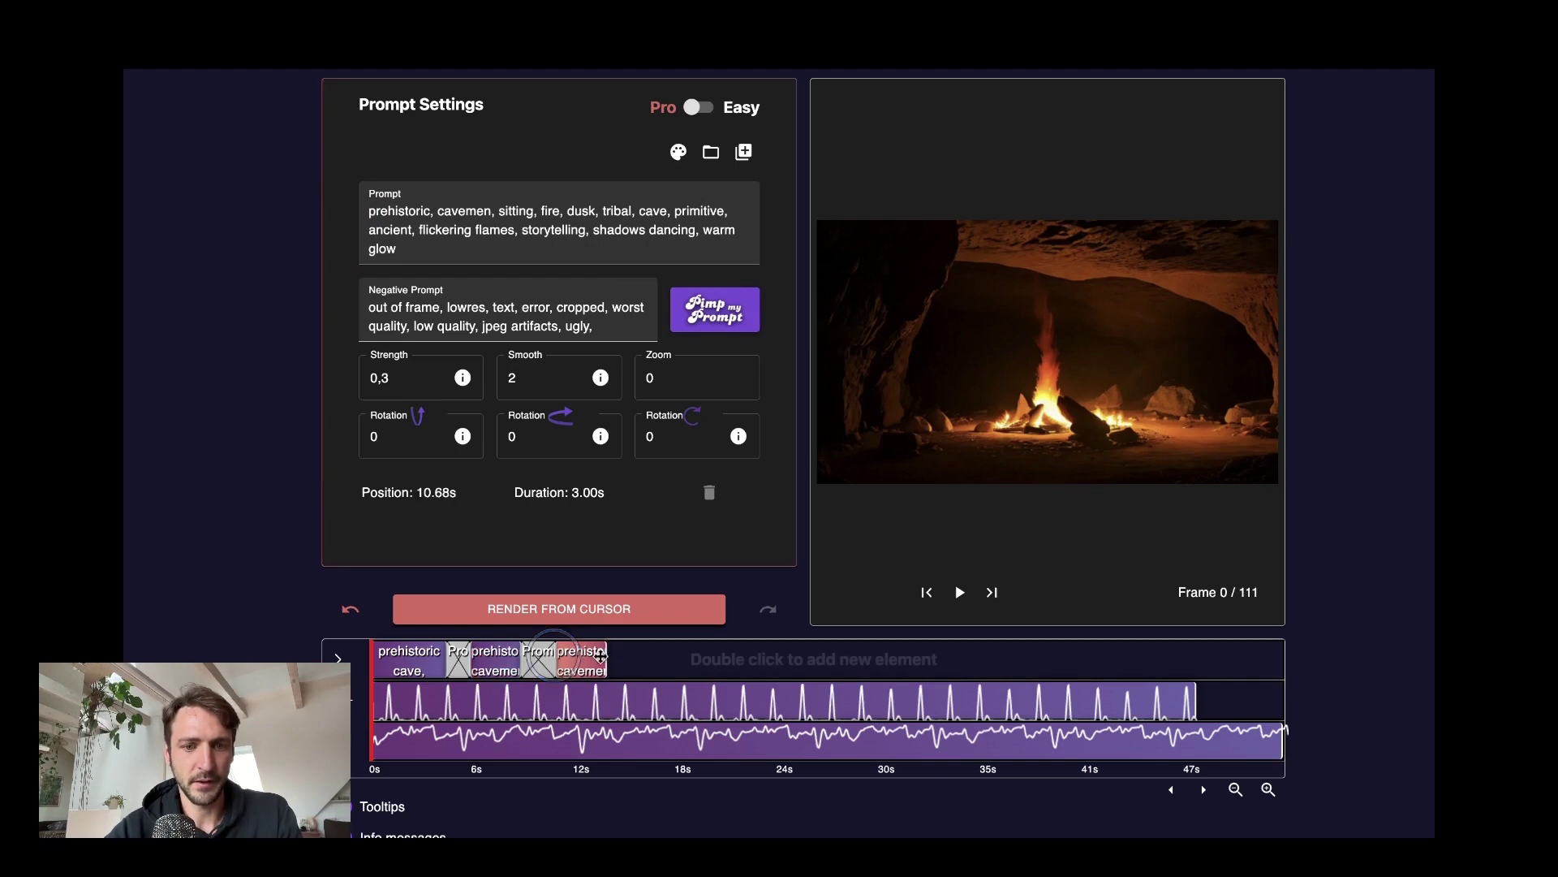
left_click(533, 238)
key("super+a")
type("pr")
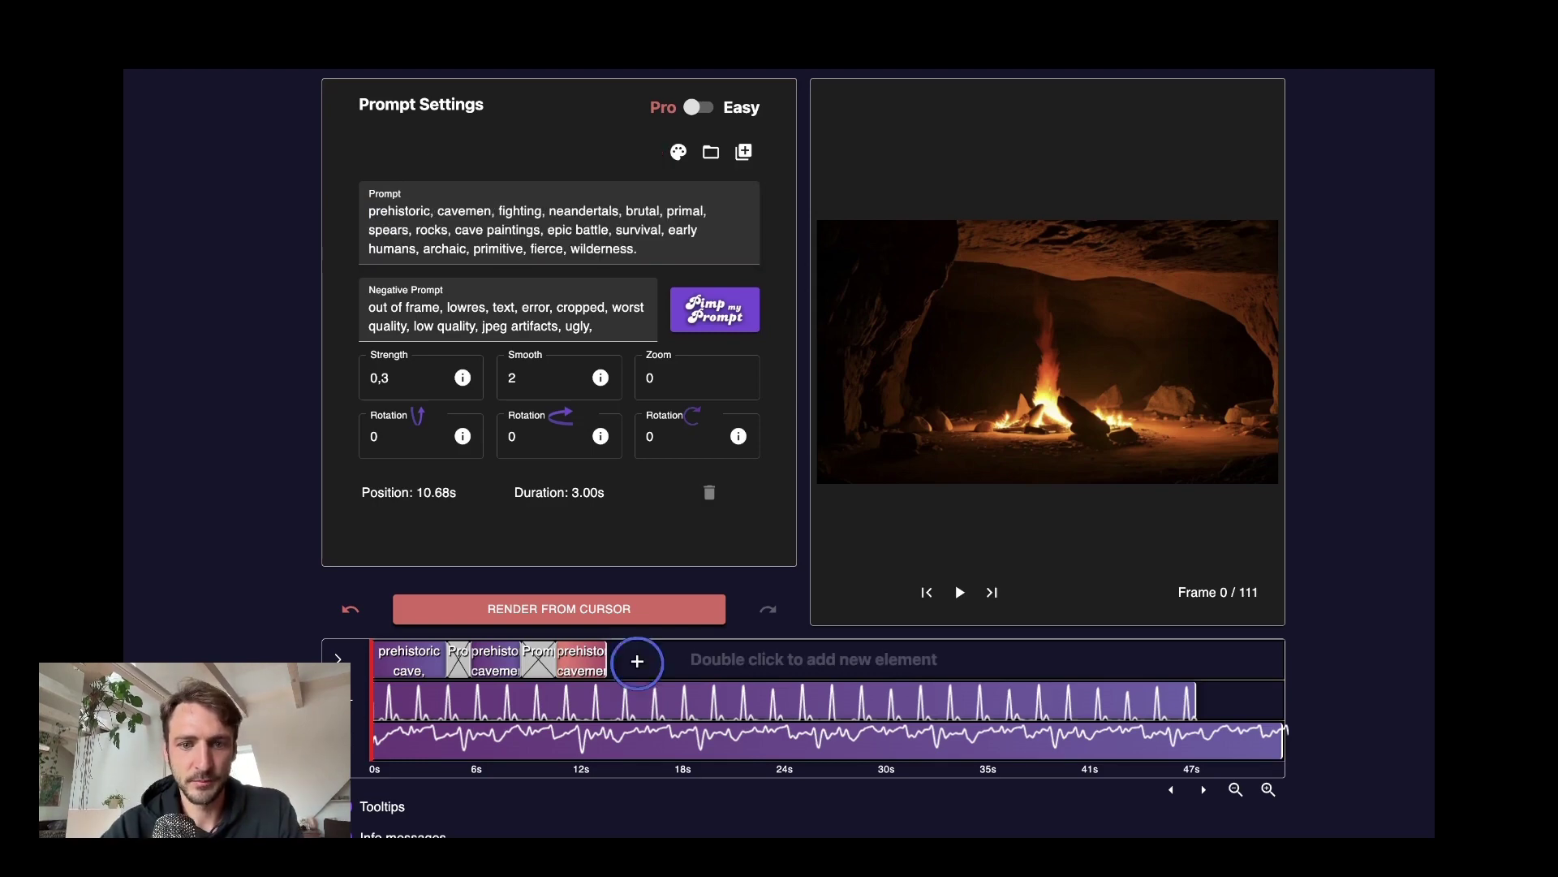
Add another prompt after the fighting scene and begin its text with 'early humans,'.
left_click(636, 660)
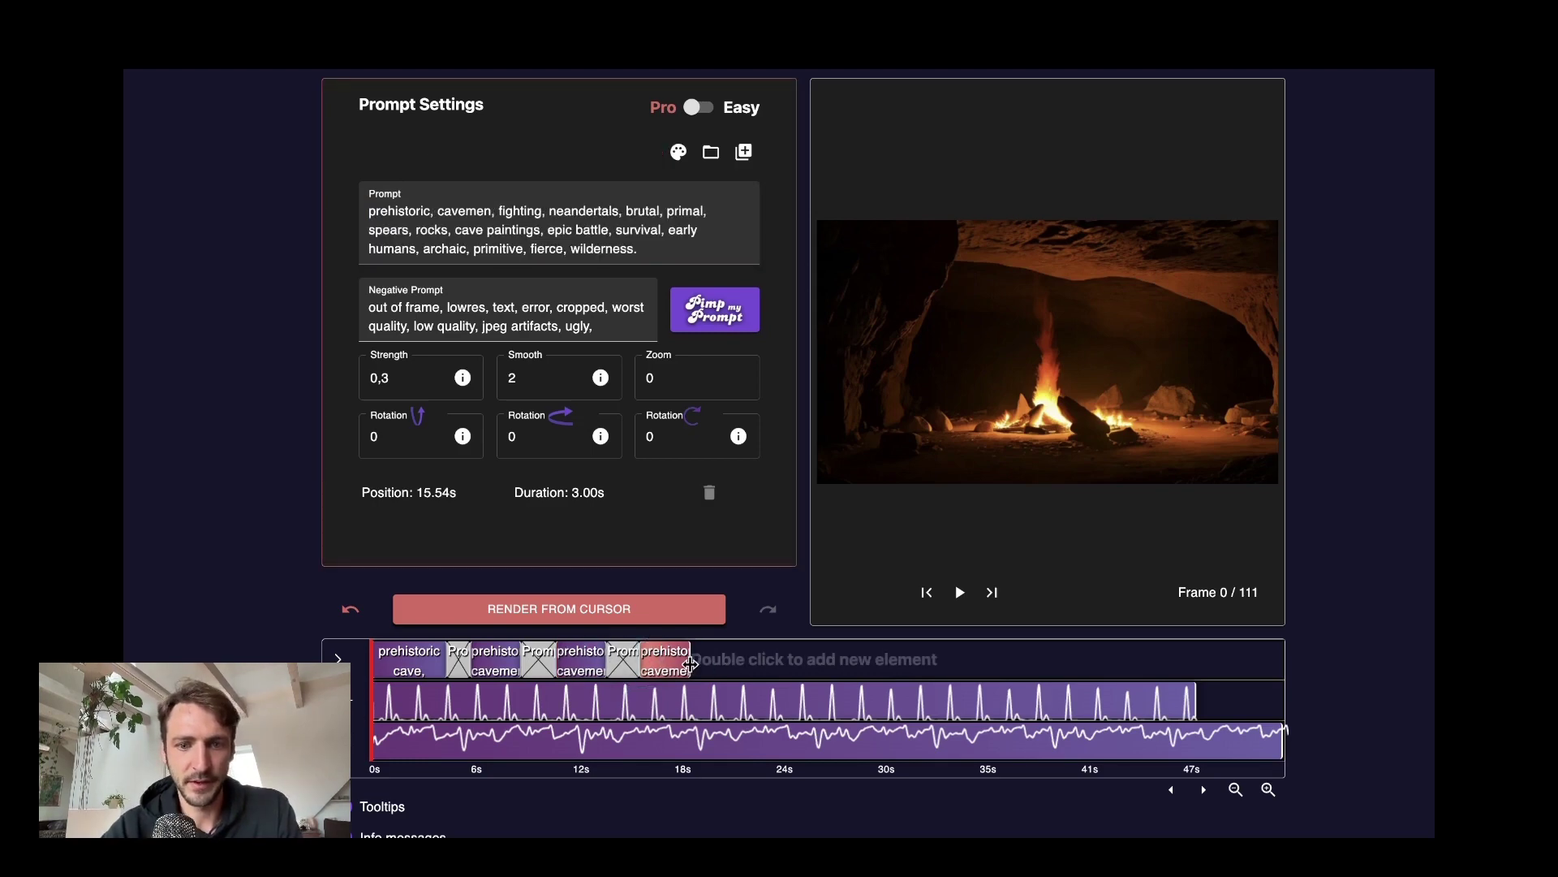
left_click(612, 251)
key("super+a")
type("early humans,")
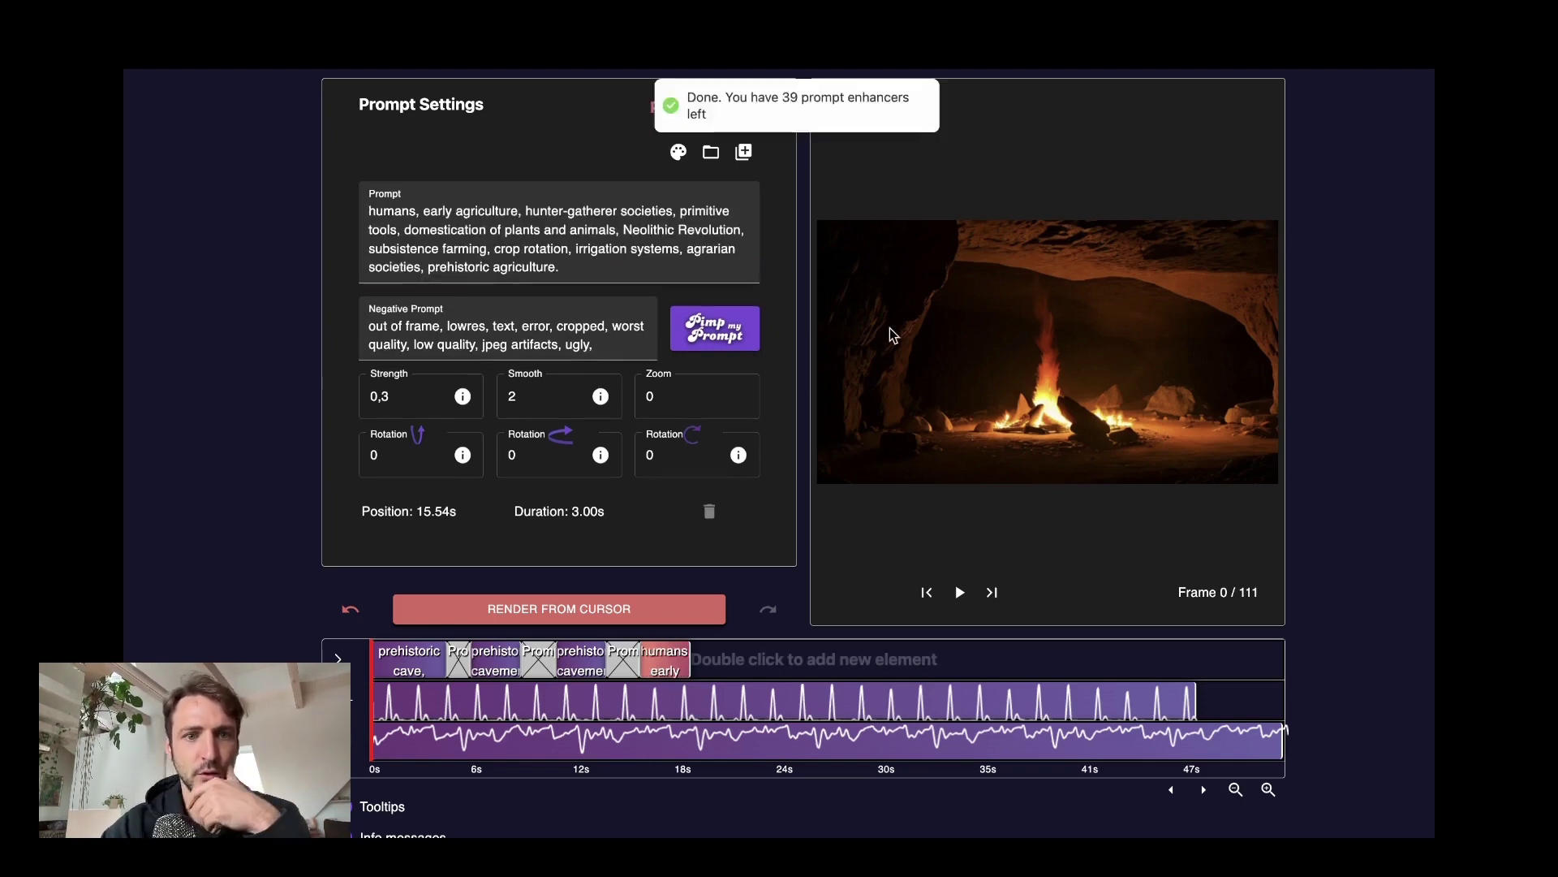
Enter new Zoom values for the early-humans and cavemen-fighting prompts.
left_click(567, 633)
left_click(657, 637)
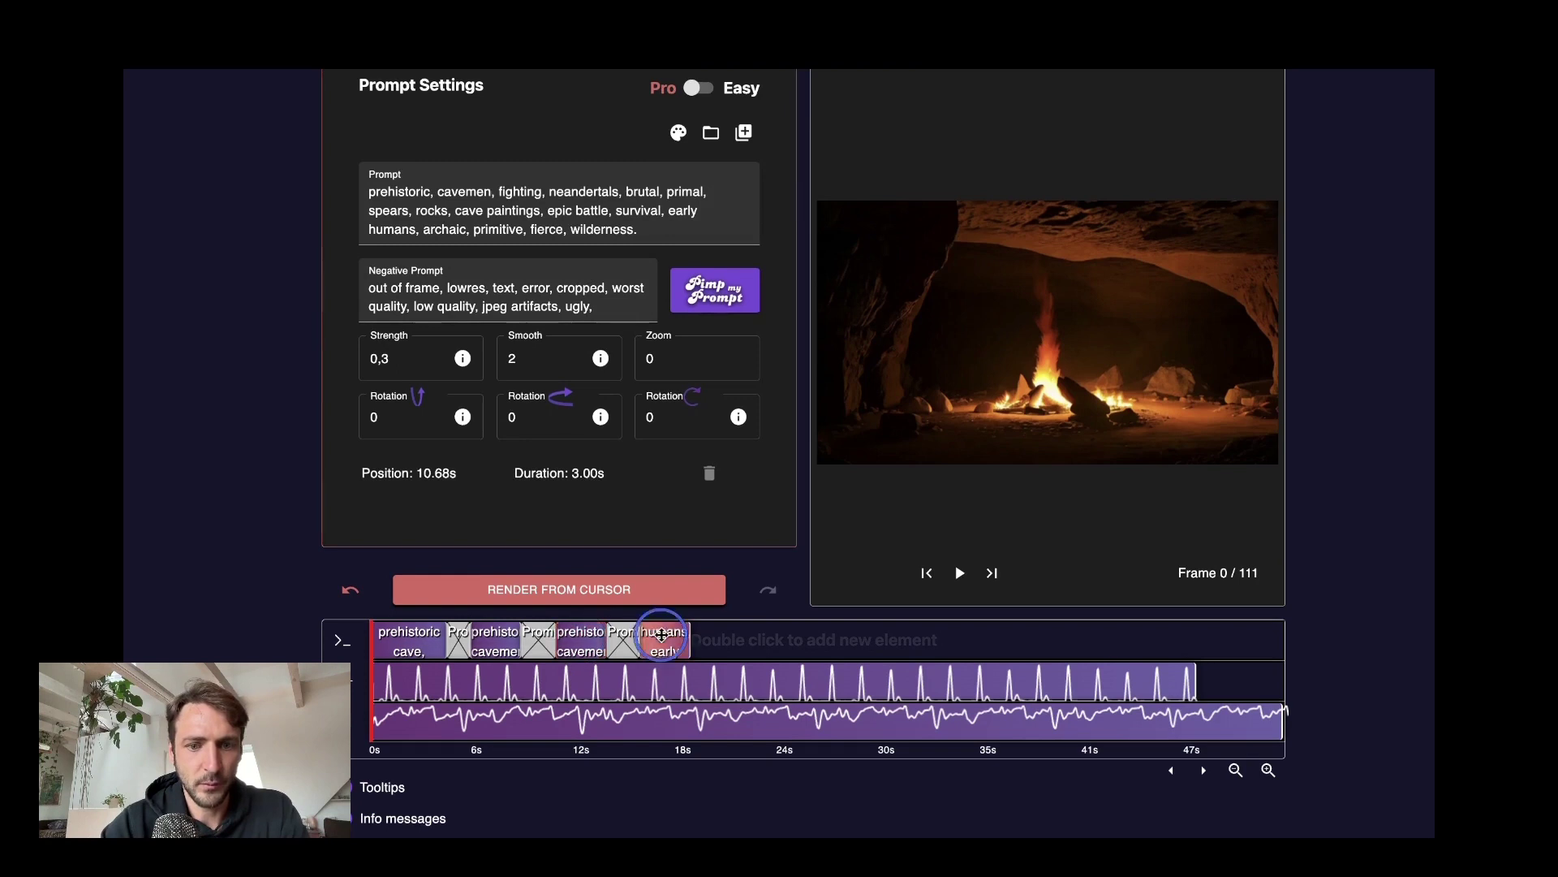
left_click(580, 637)
left_click(651, 633)
left_click(695, 369)
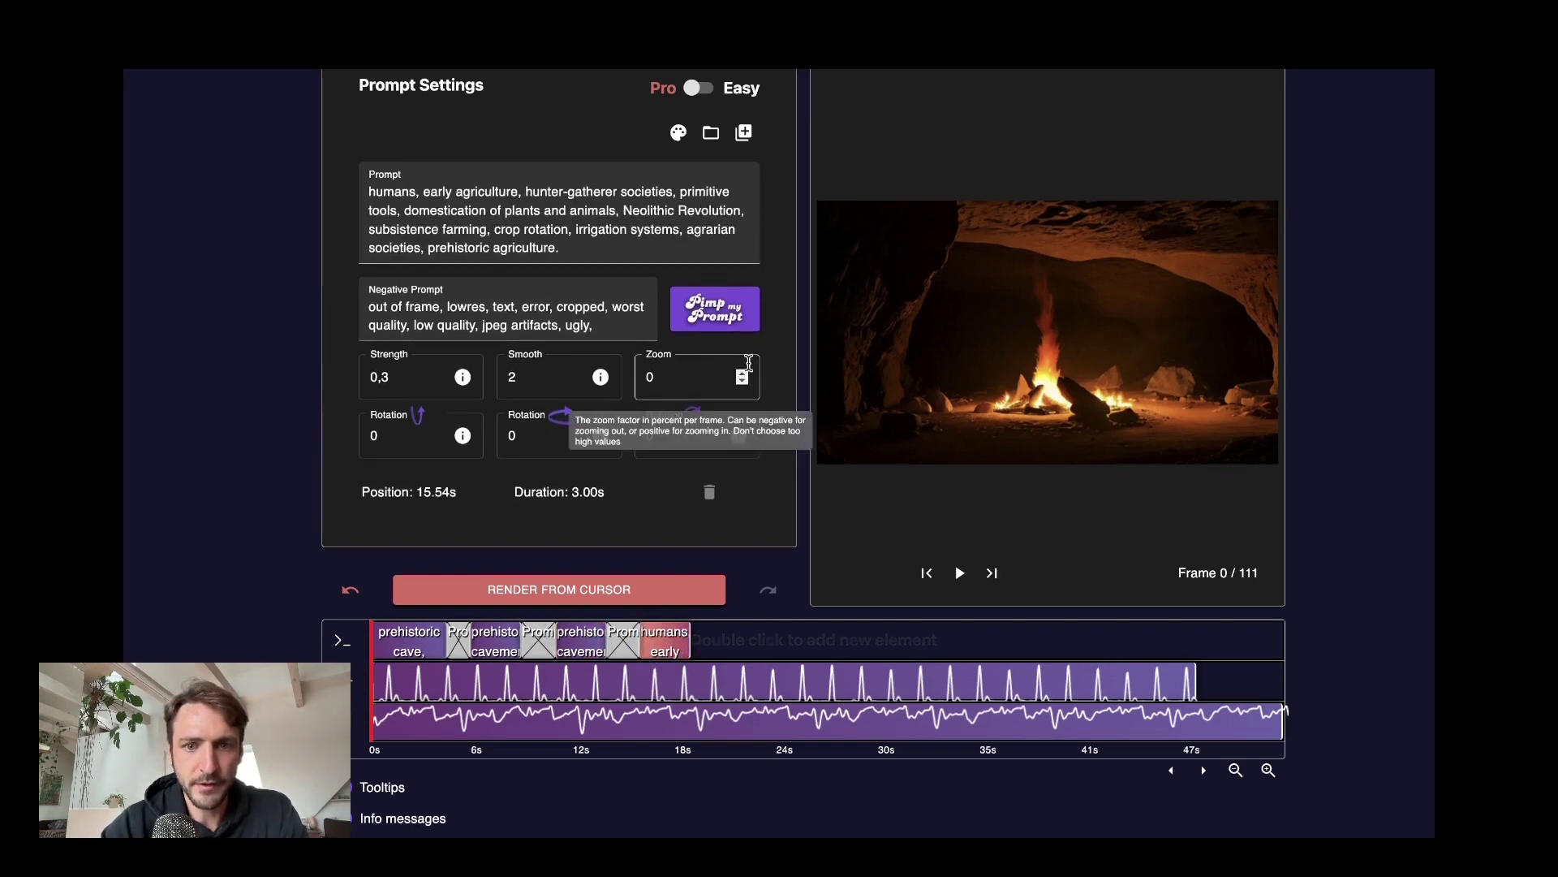
type(".1")
left_click(587, 633)
left_click(744, 359)
type(",1")
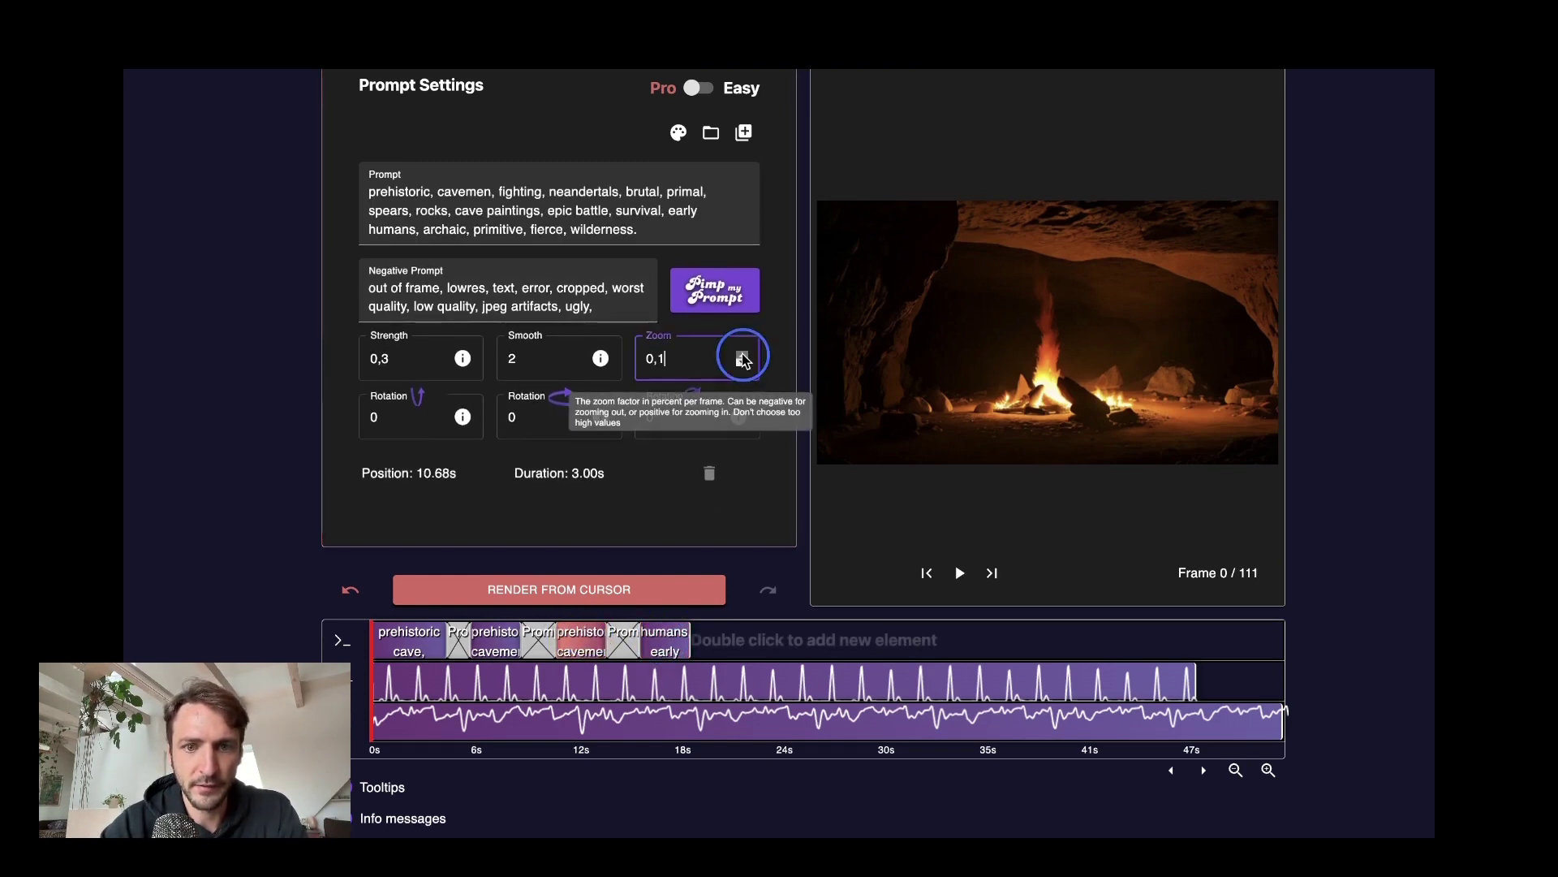
Set the early-humans prompt's Zoom to 0,3 and start rendering from the cursor.
left_click(664, 641)
left_click(744, 378)
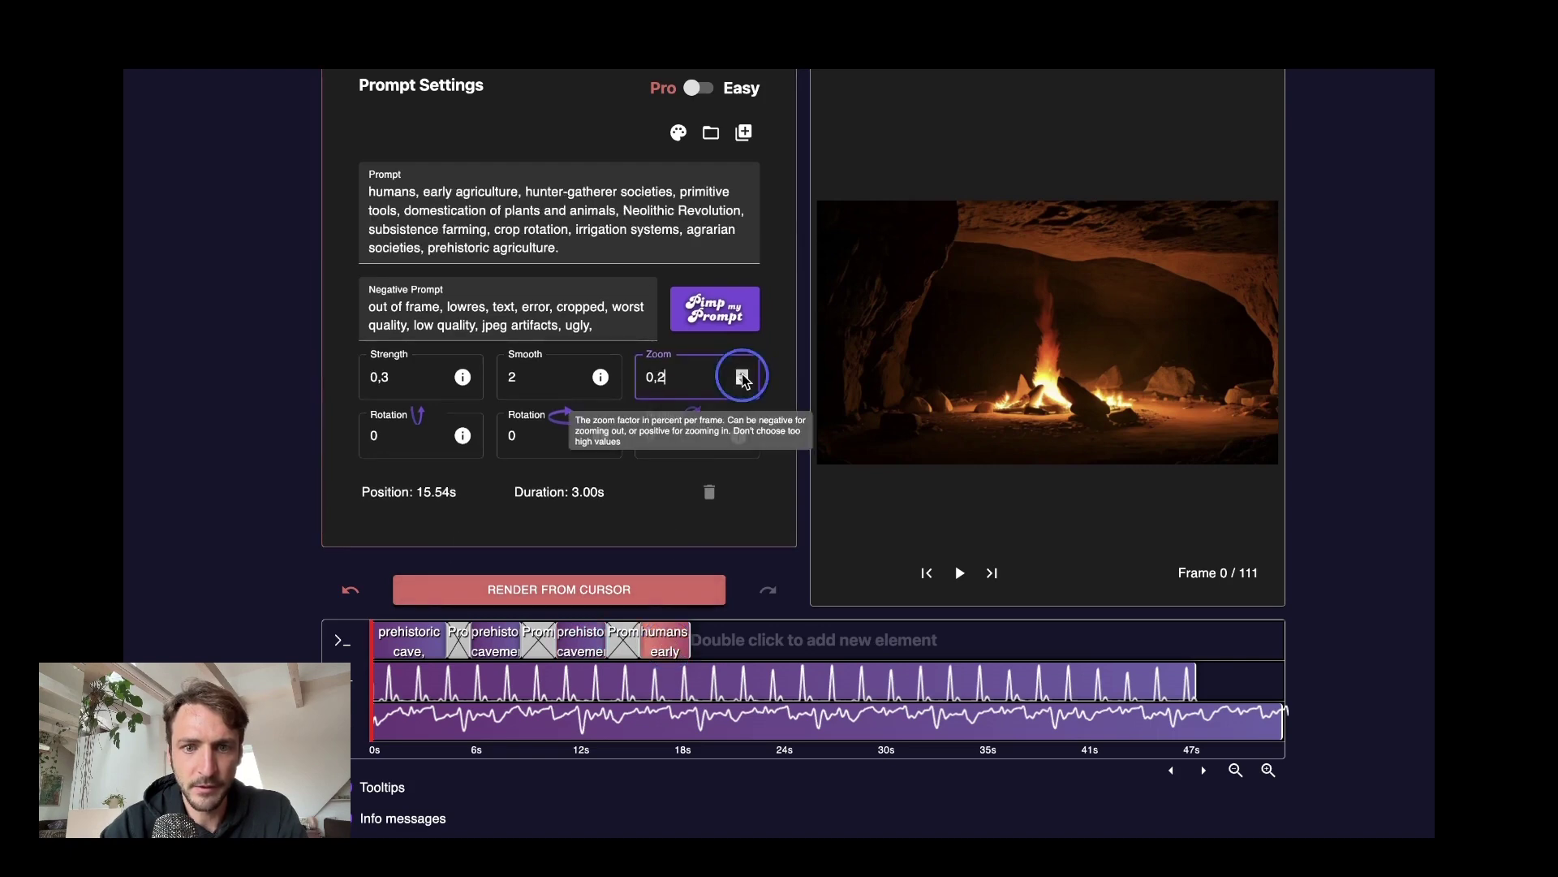
left_click(742, 382)
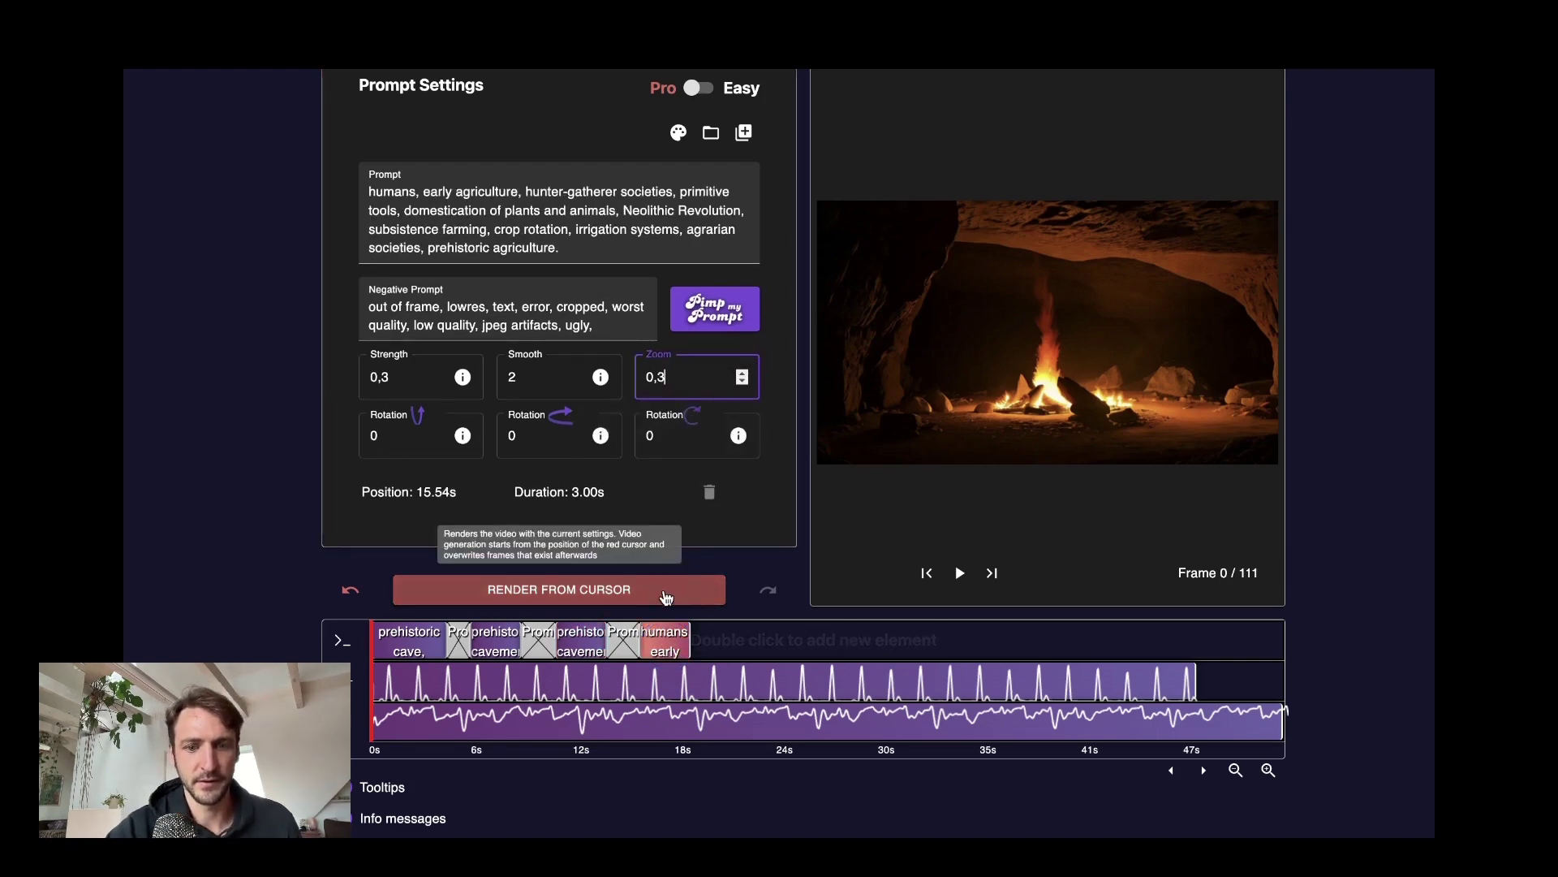
left_click(666, 594)
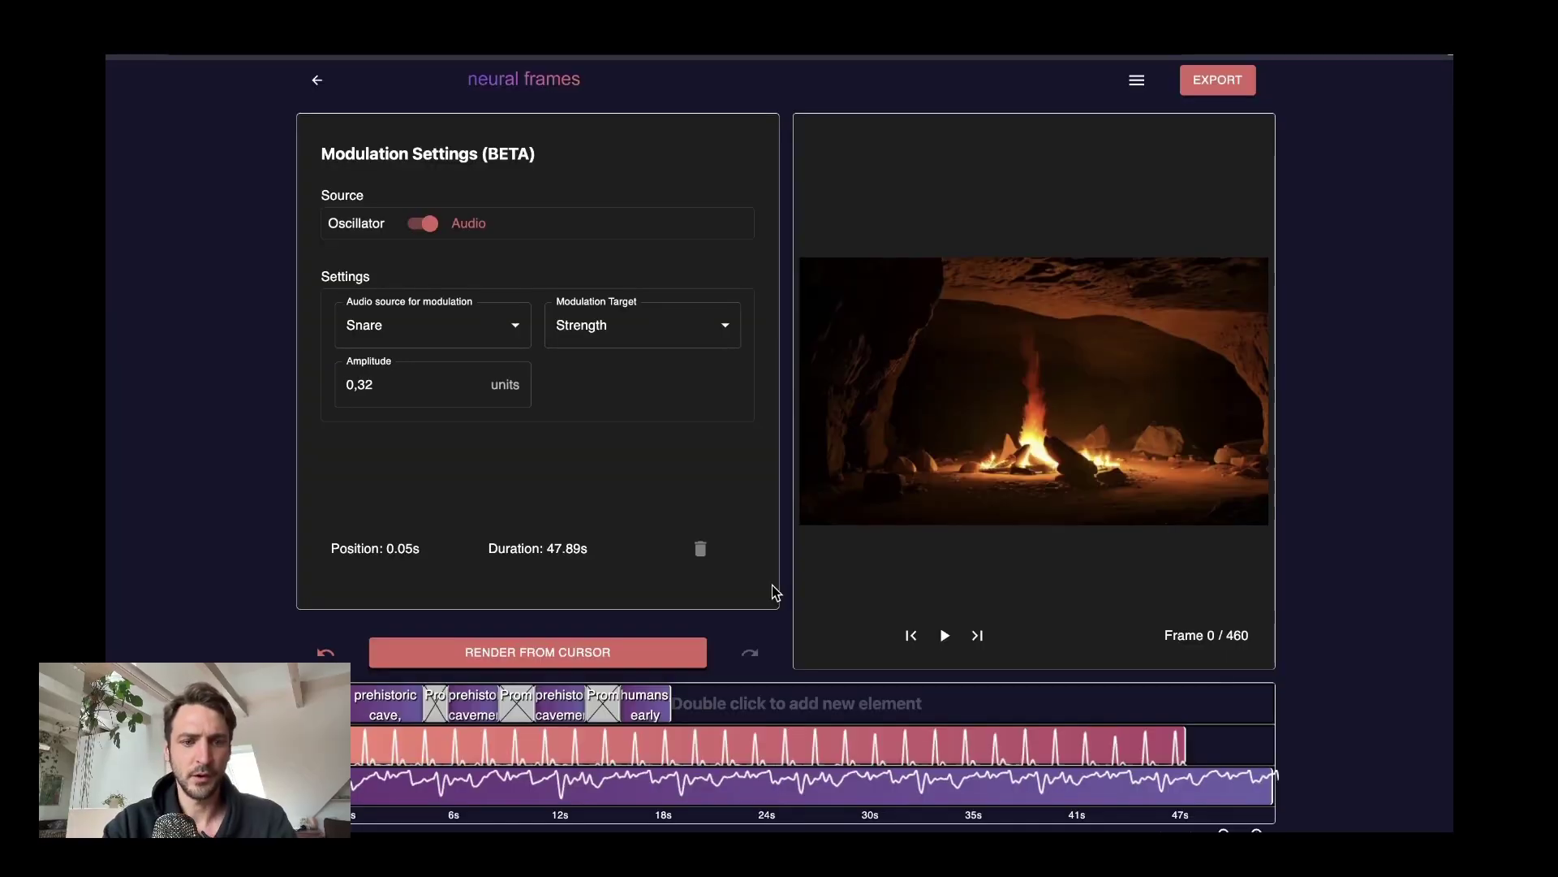
Enlarge the page and play the 460-frame rendered preview through to the end.
key("super+plus")
key("super+plus")
key("super+plus")
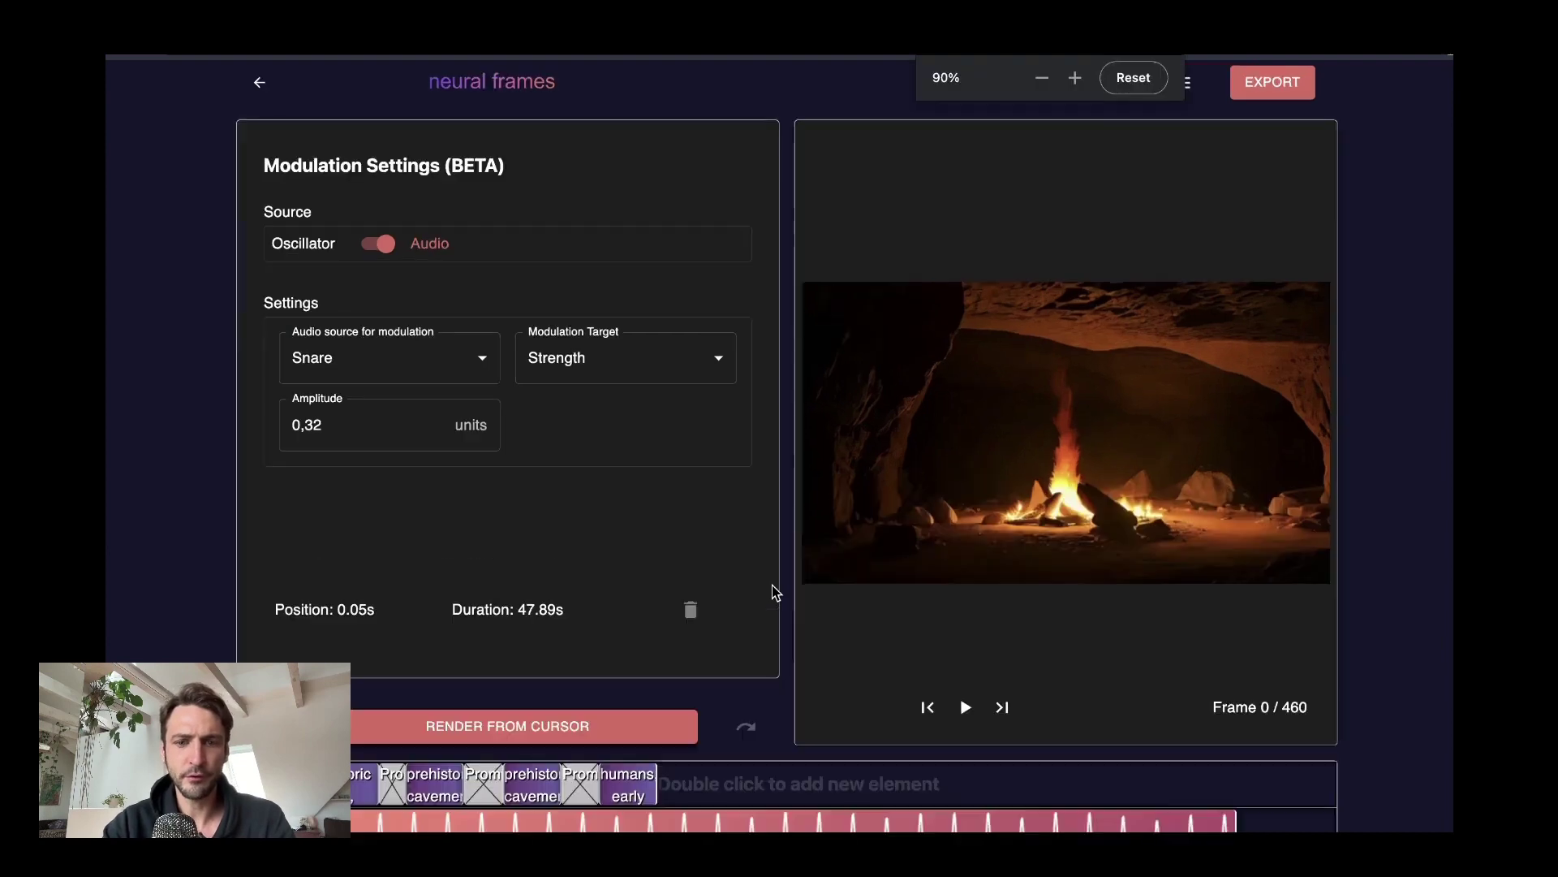
scroll(957, 616, "down", 2)
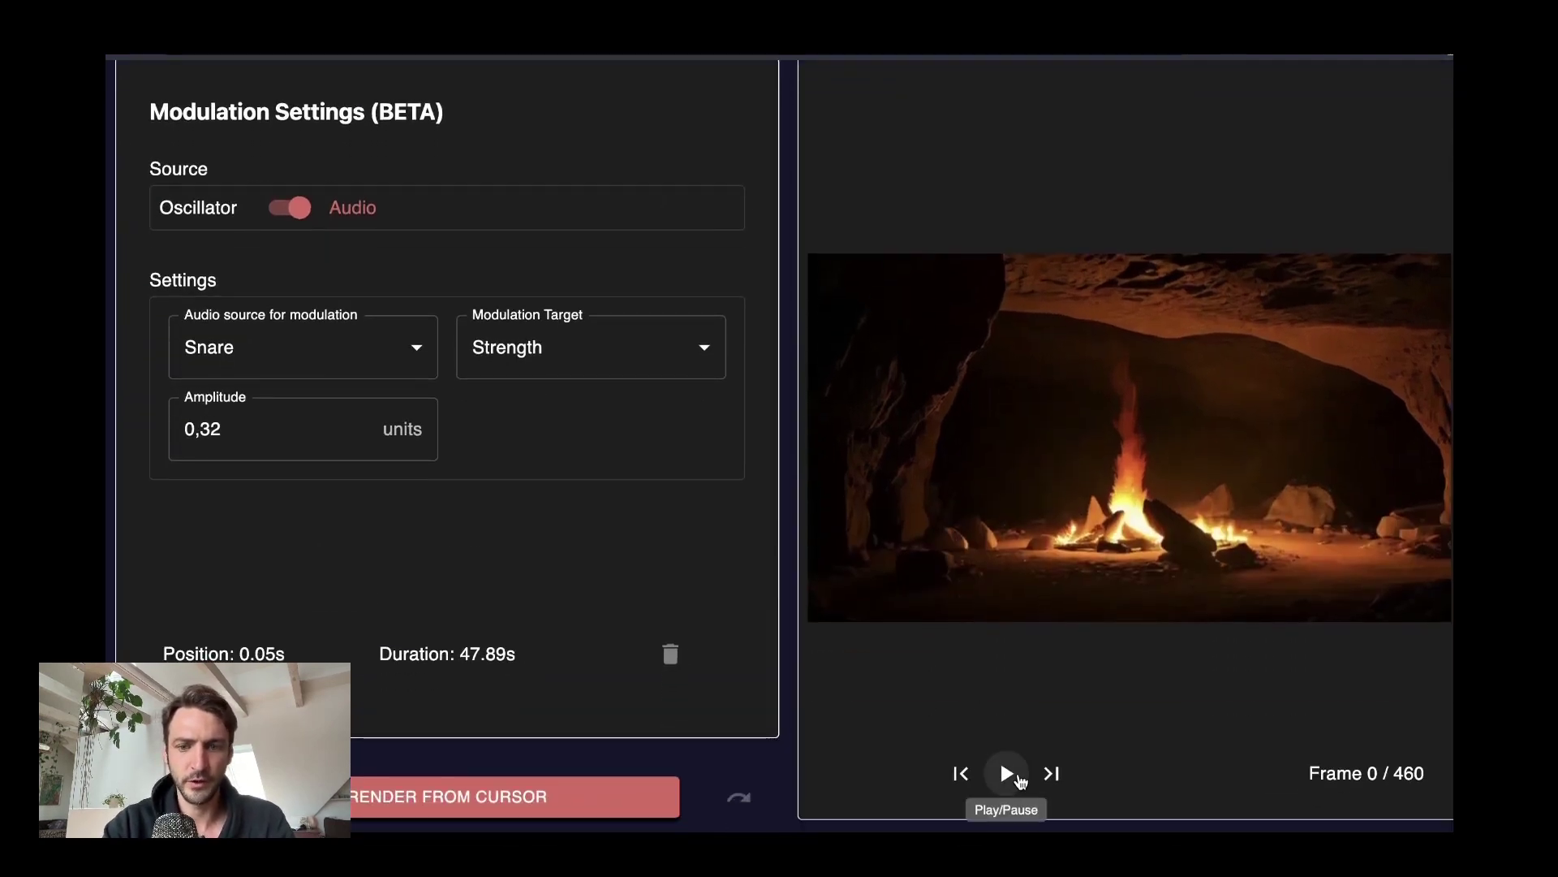
left_click(1021, 781)
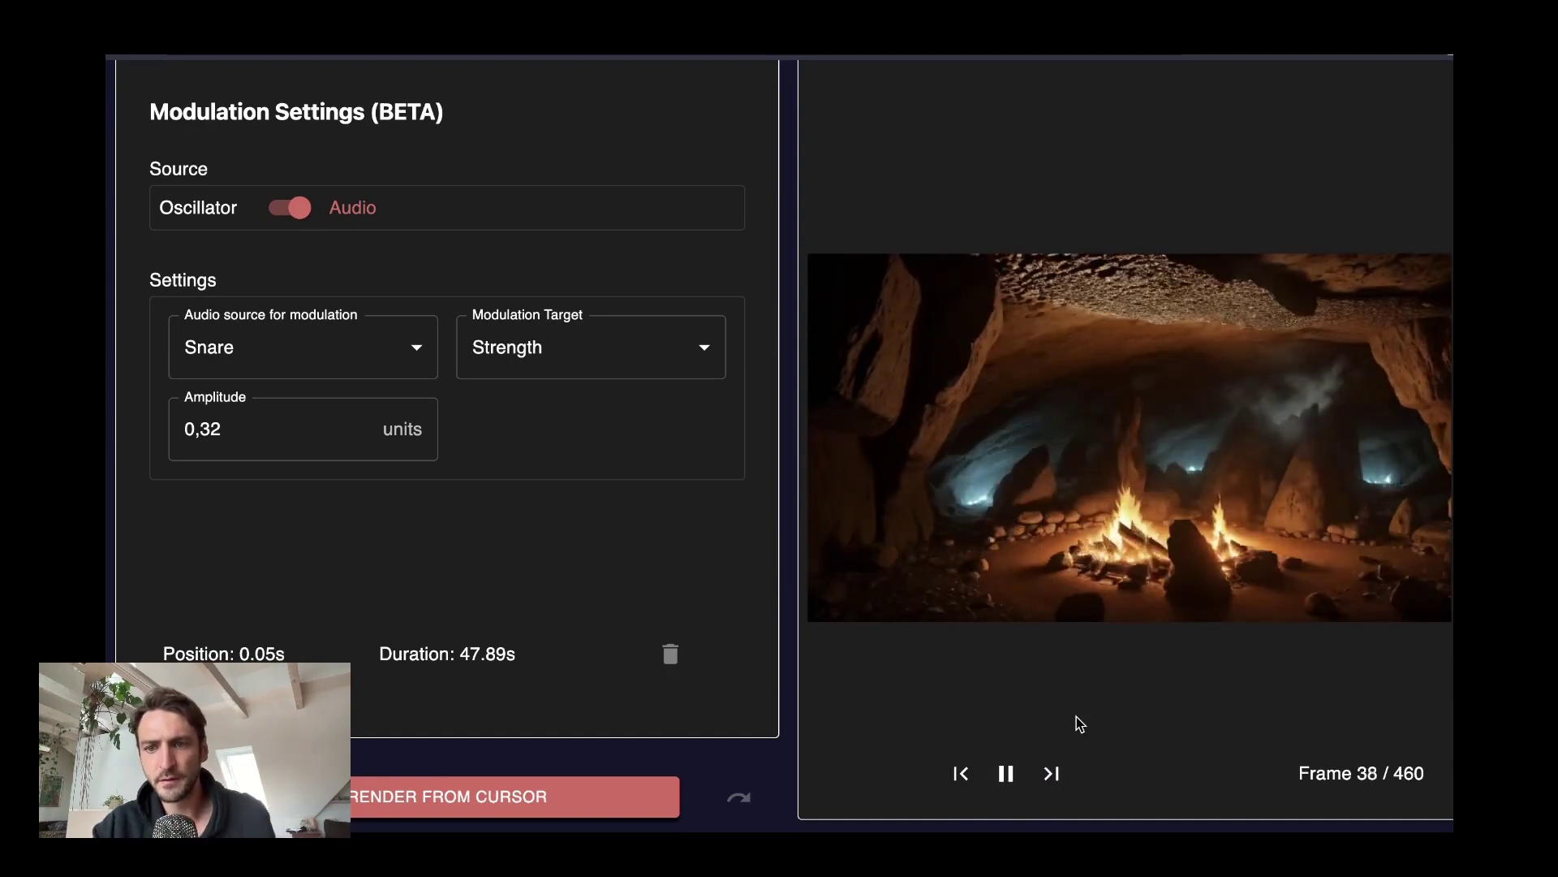
scroll(1077, 716, "down", 2)
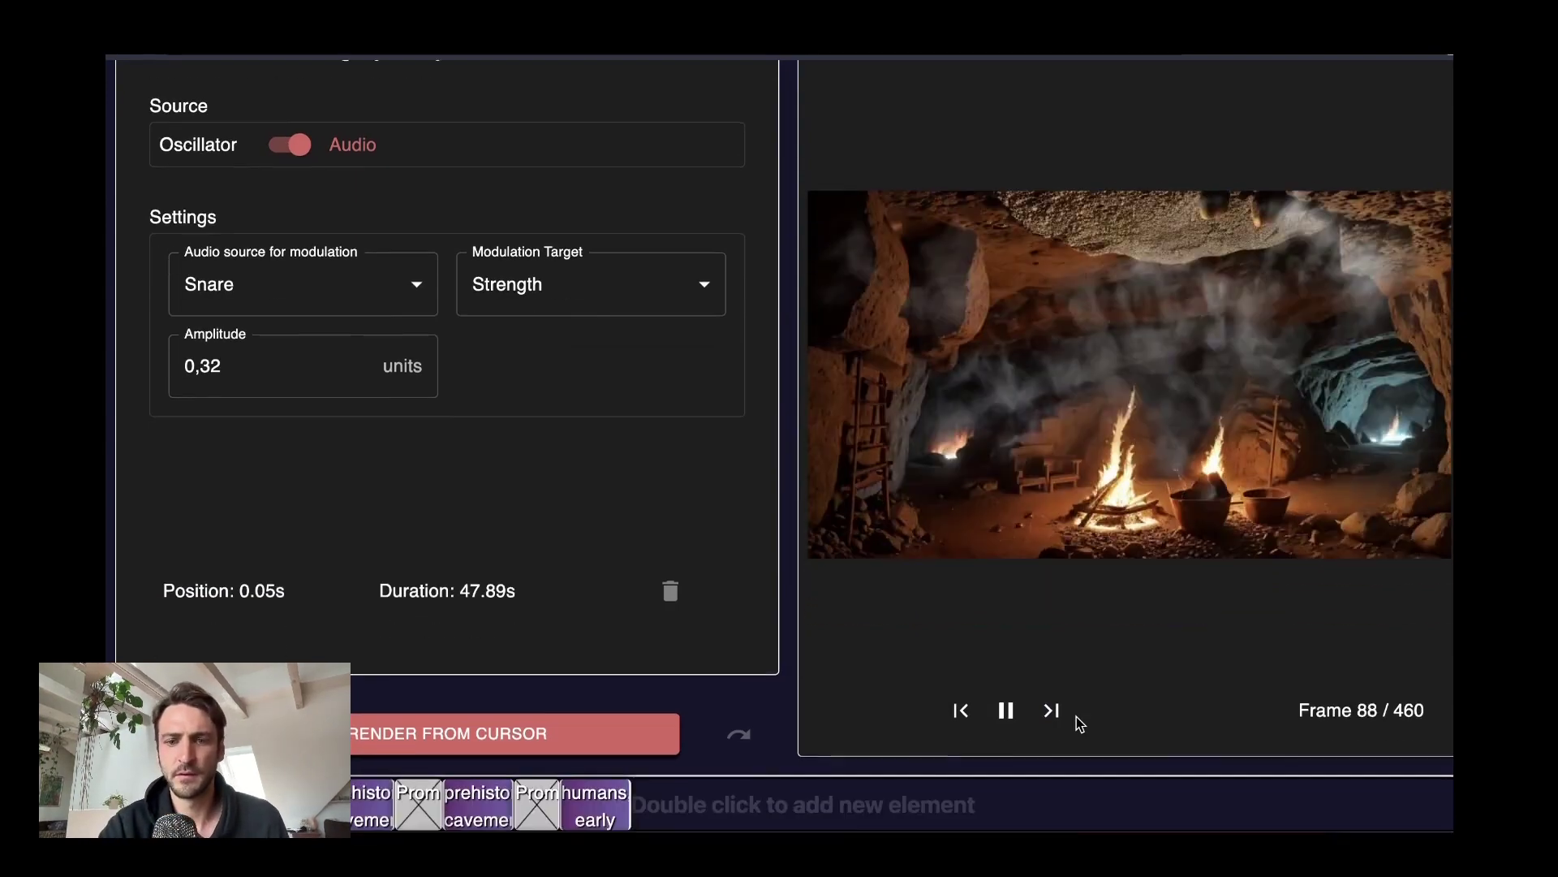
scroll(1076, 715, "down", 2)
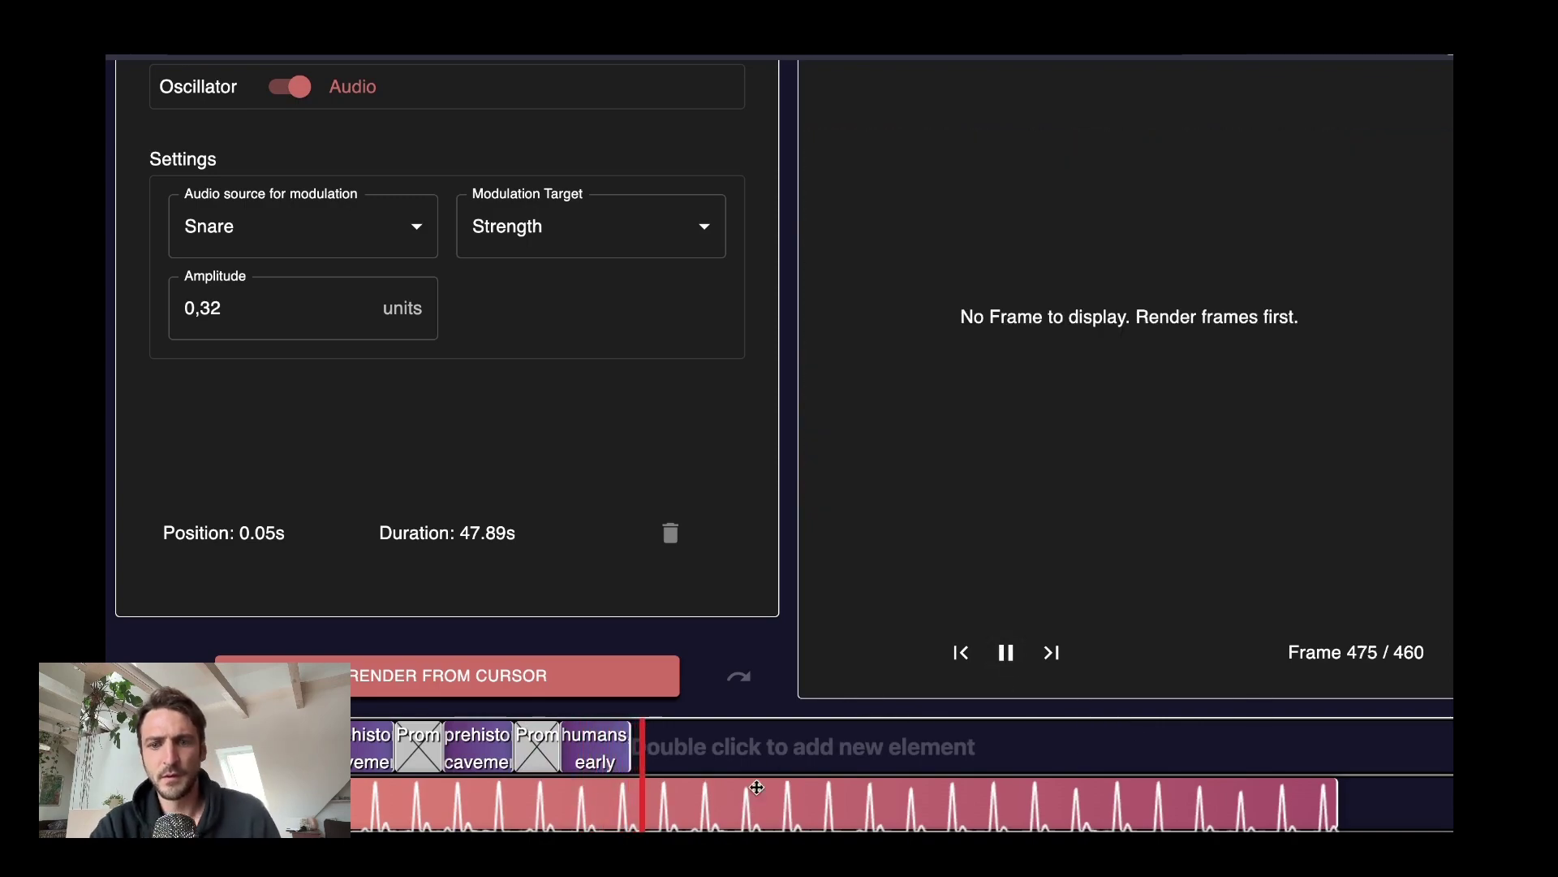
Pause playback and scrub through the rendered cavemen fighting and farming frames.
left_click(1006, 652)
left_click(432, 803)
left_click_drag(433, 803, 495, 806)
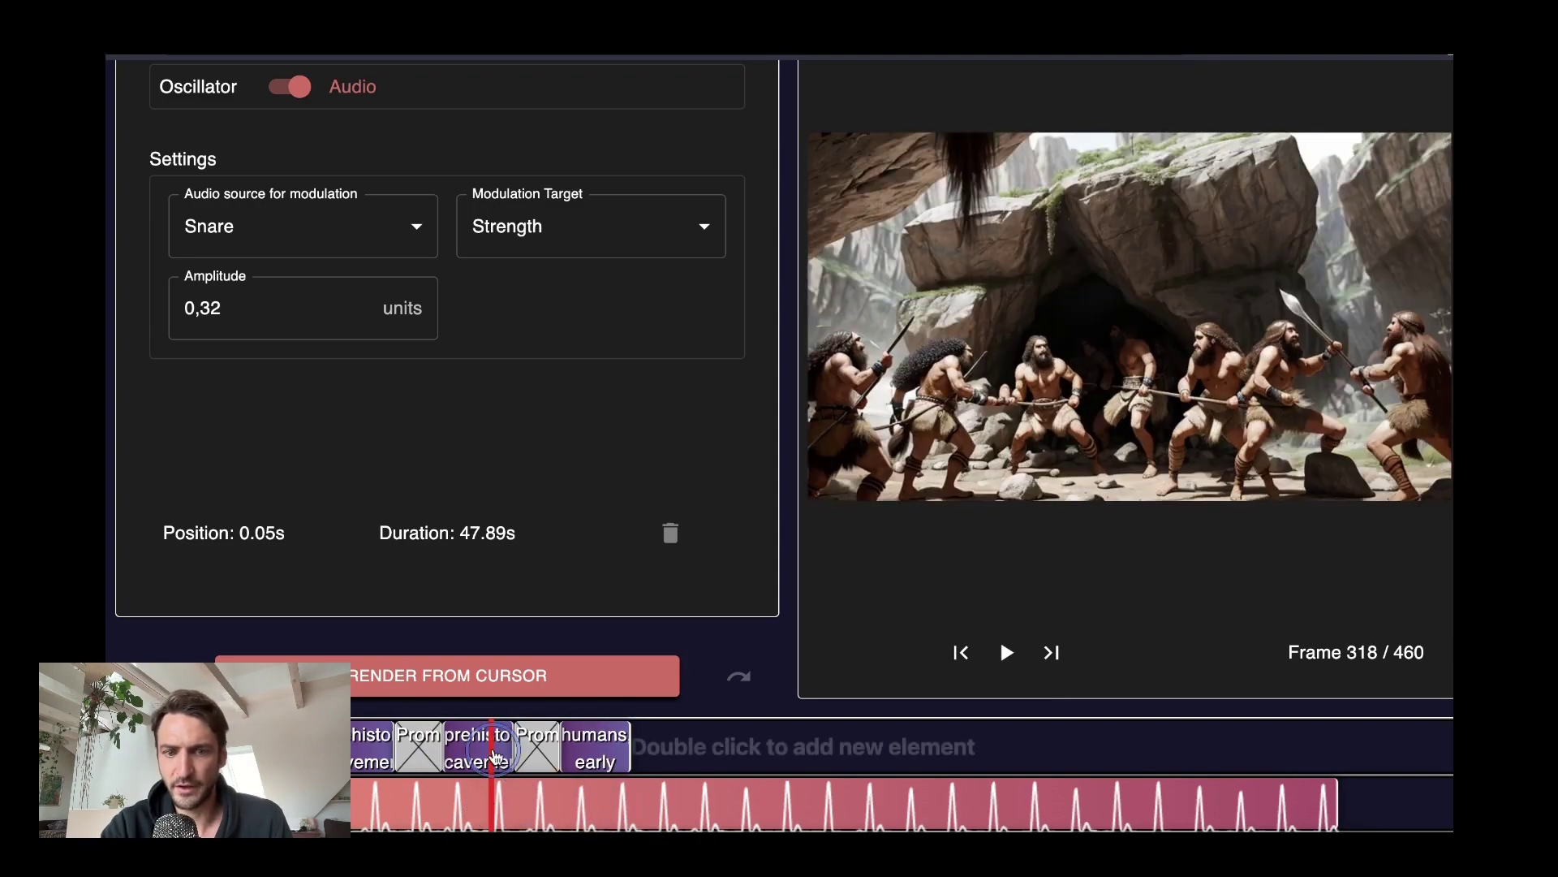
left_click(491, 746)
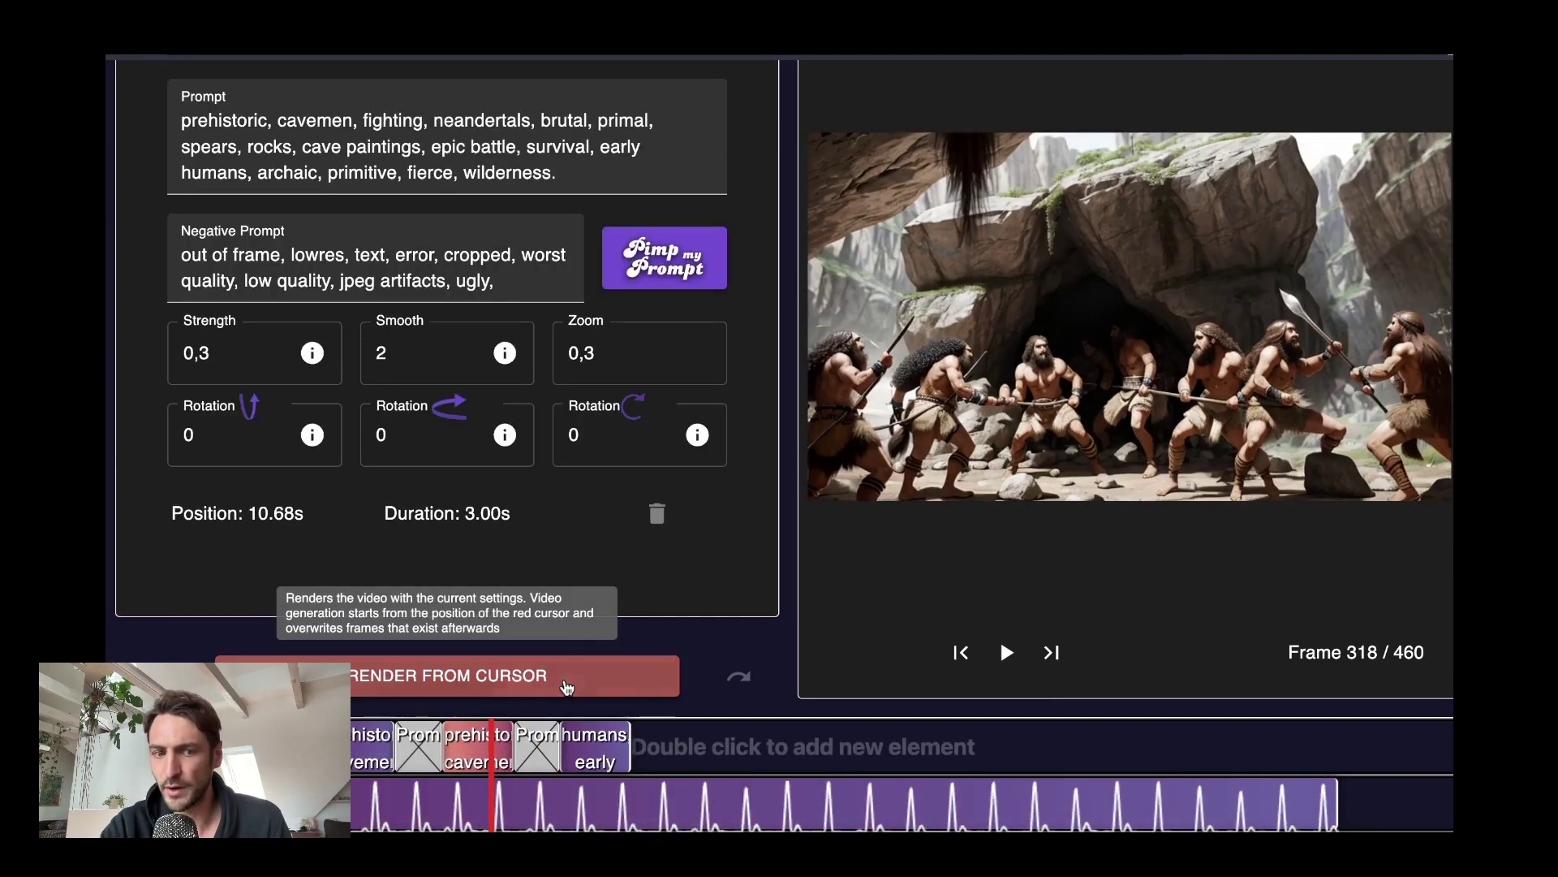
left_click_drag(522, 755, 630, 763)
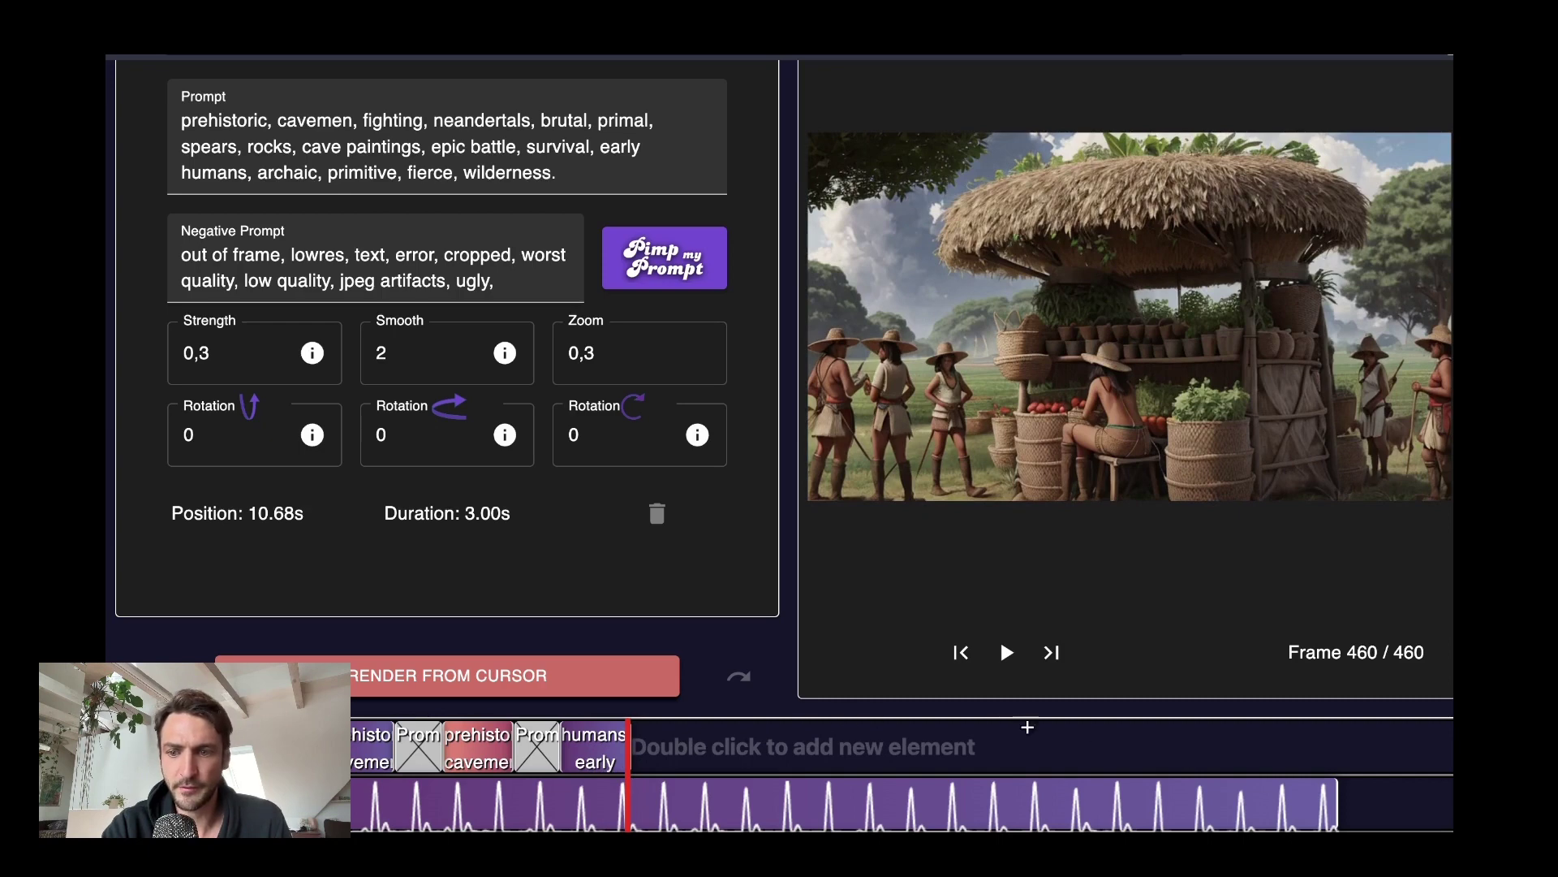
Zoom the timeline out and pan it so all the prompt clips are visible.
scroll(1022, 722, "down", 3)
left_click(1372, 794)
left_click(1347, 792)
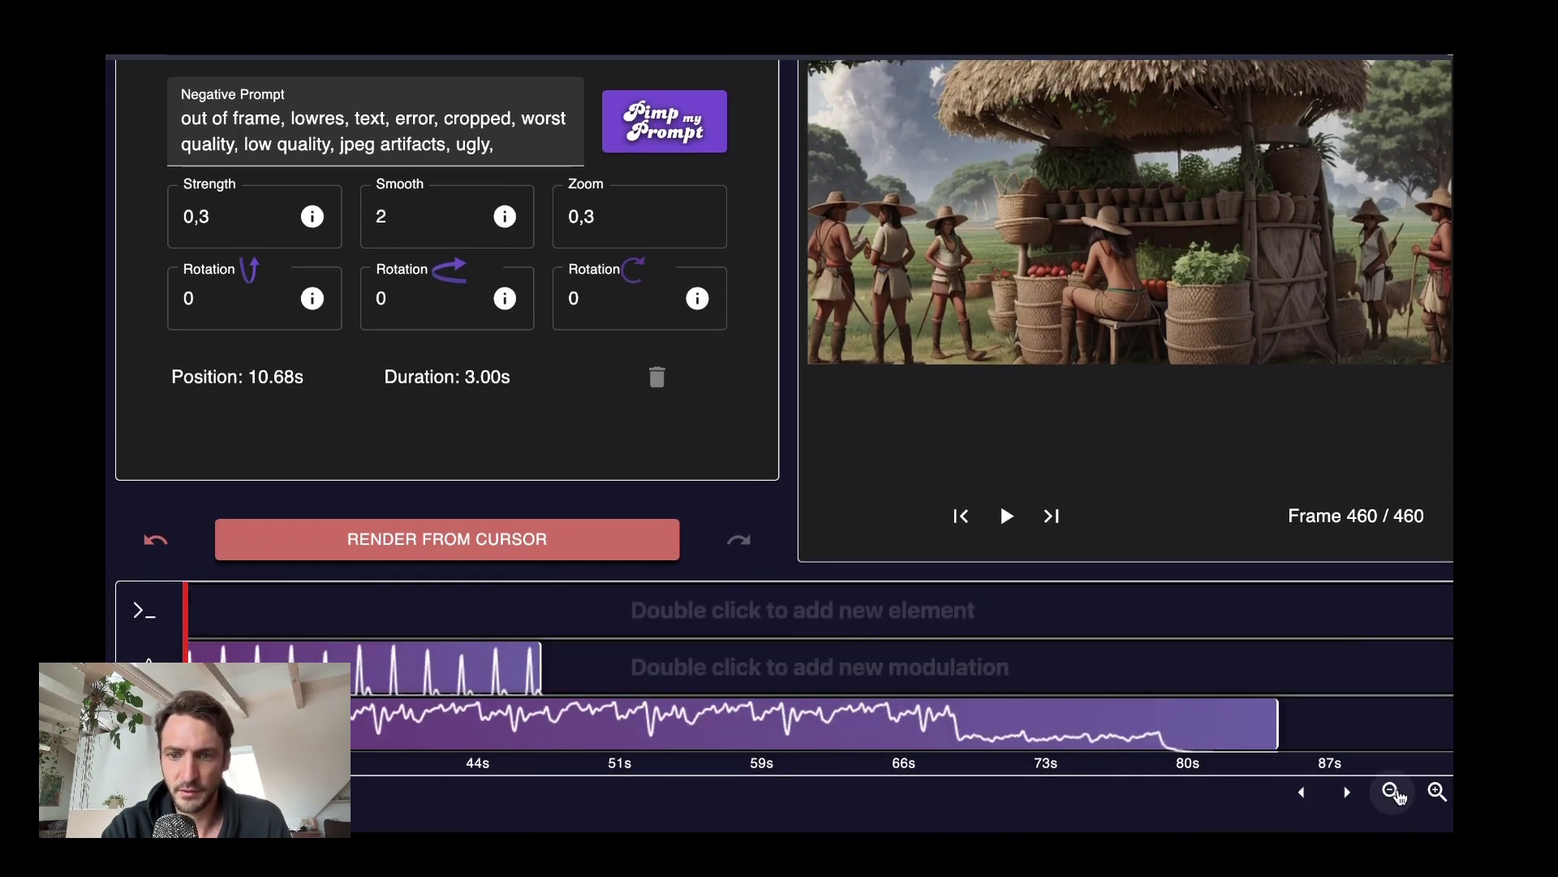
left_click(1394, 792)
left_click(1304, 794)
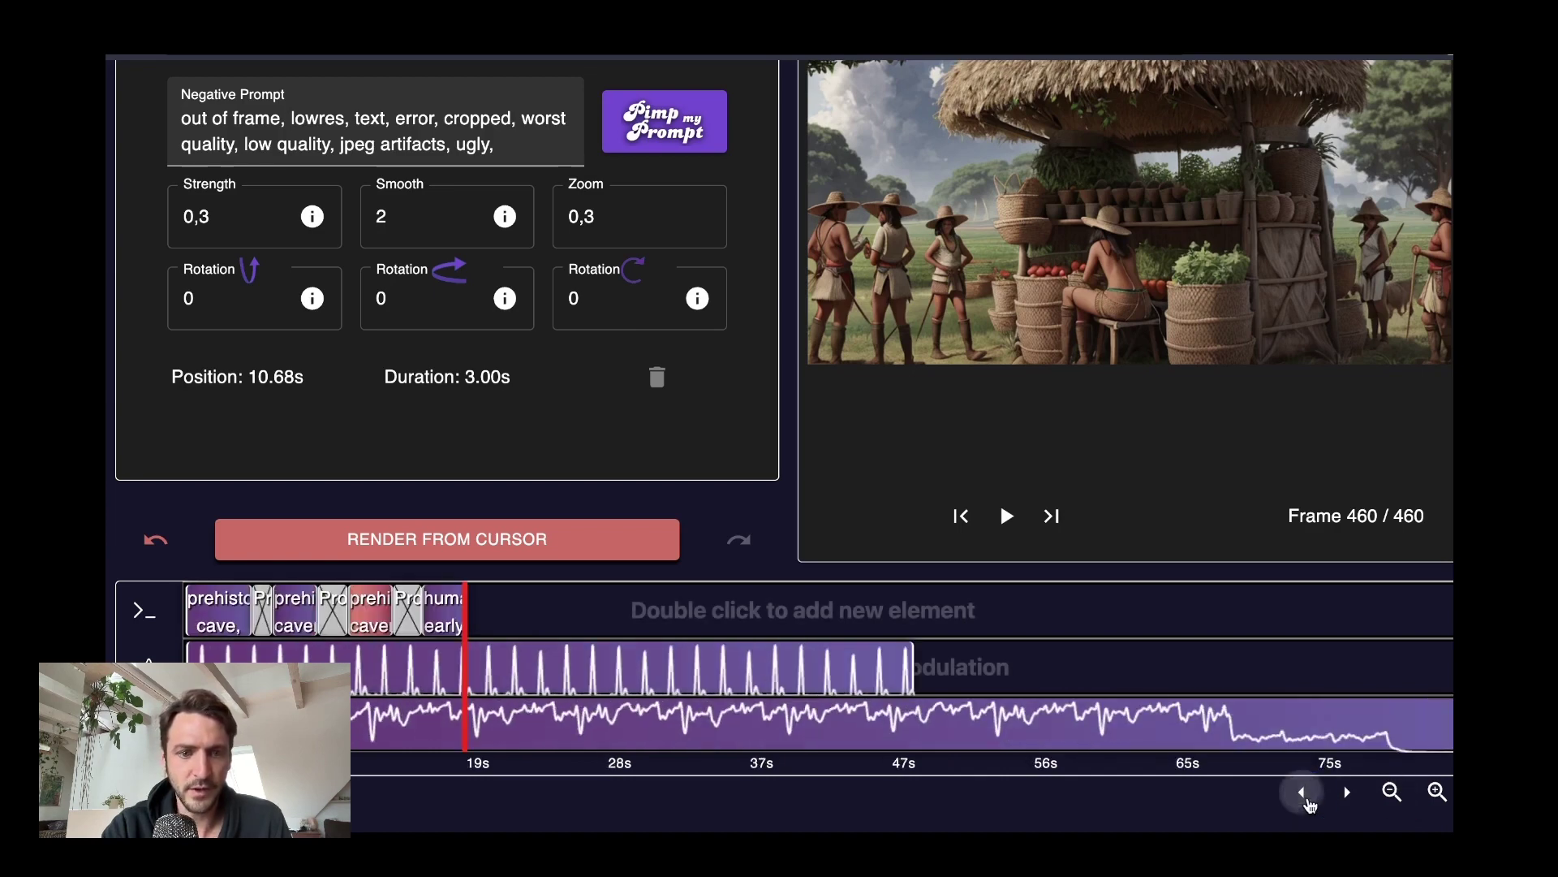